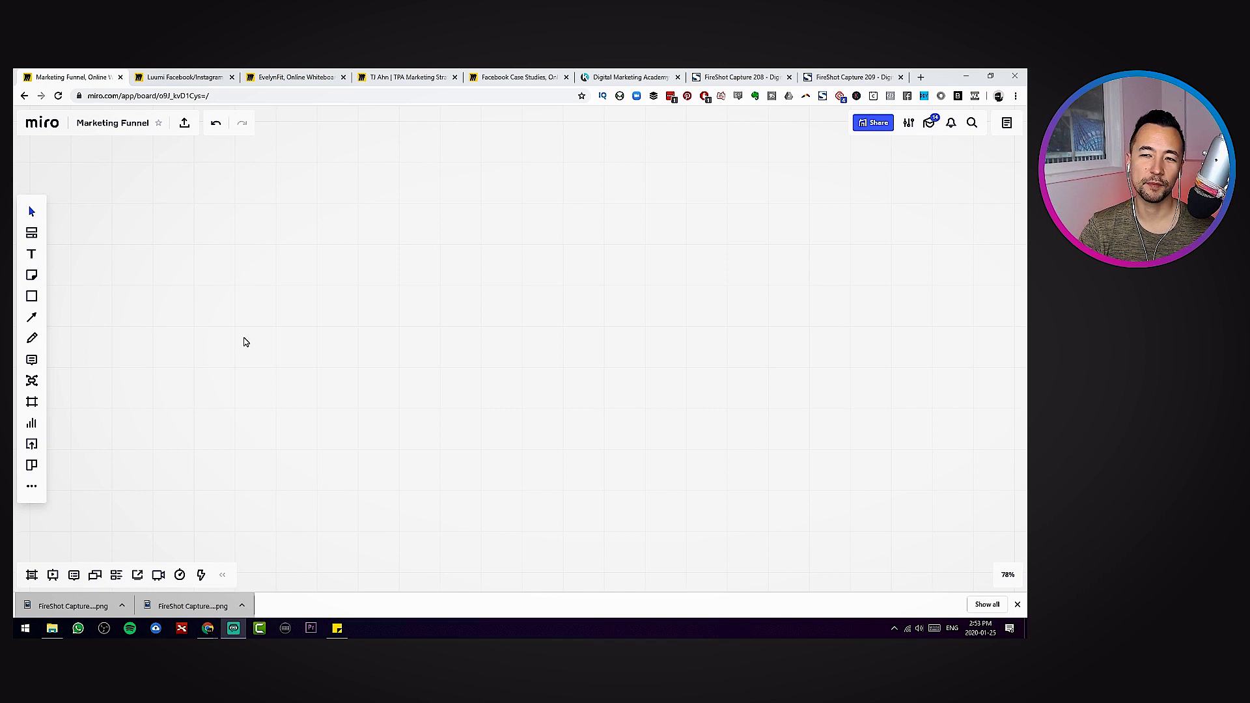
# - Draw a tall rectangle near the board centre, clearing a test word typed inside it
pyautogui.scroll(-5, 284, 352)
pyautogui.scroll(-4, 290, 368)
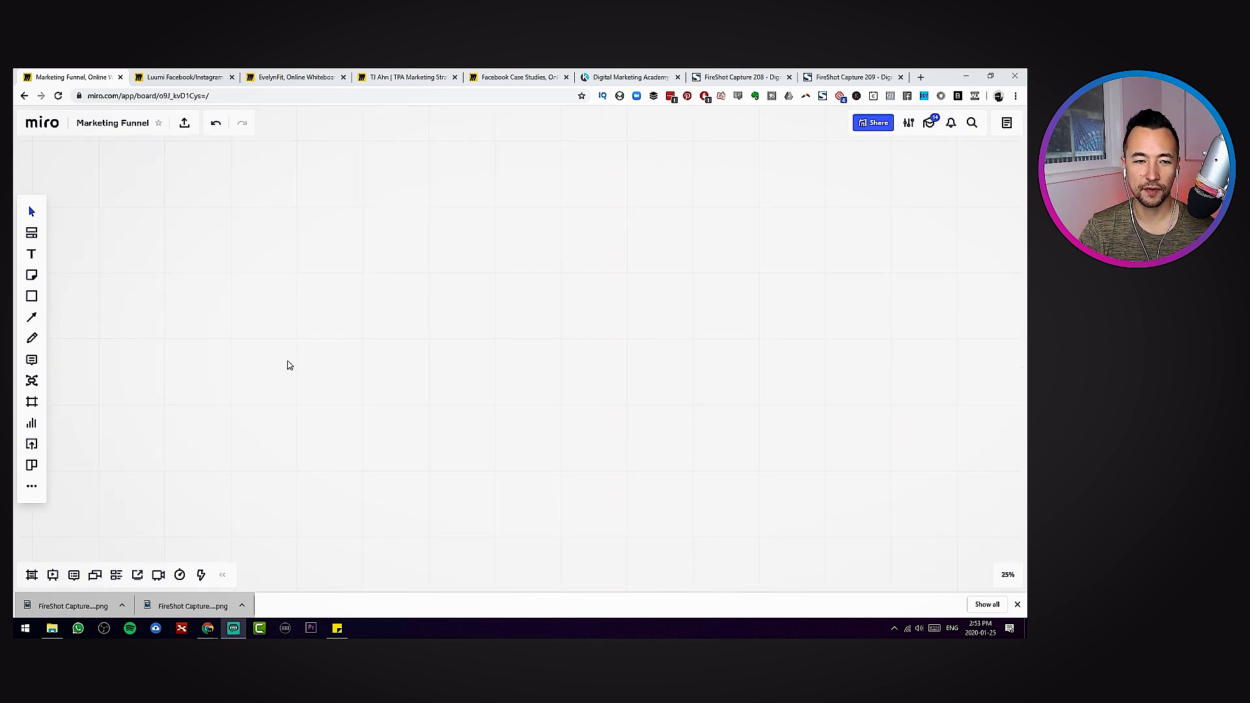
pyautogui.click(31, 296)
pyautogui.click(75, 267)
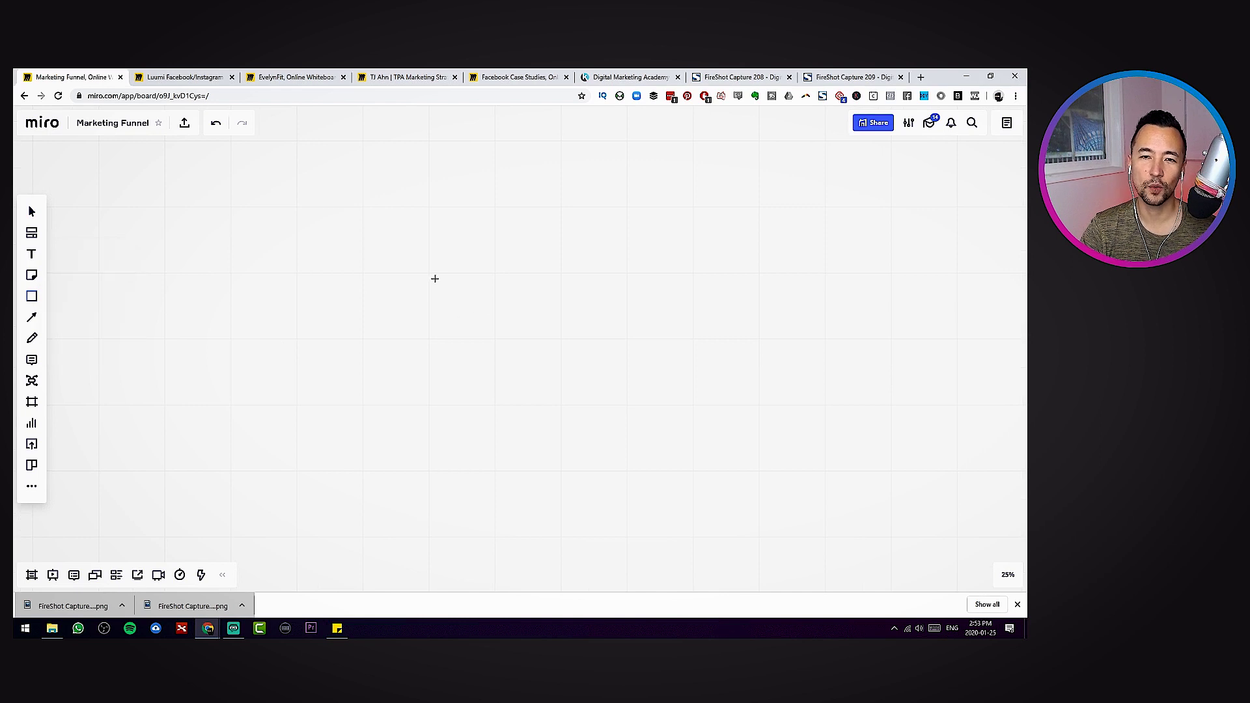
pyautogui.moveTo(413, 264); pyautogui.dragTo(527, 419)
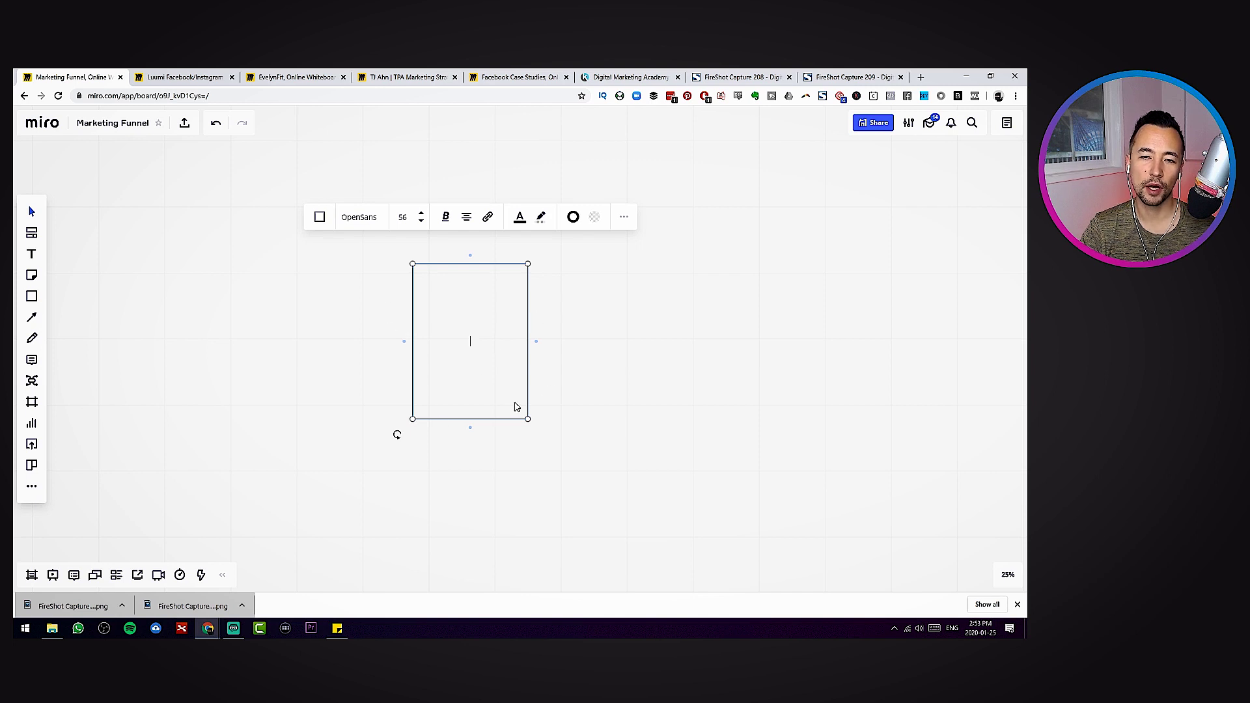
pyautogui.write('awareness')
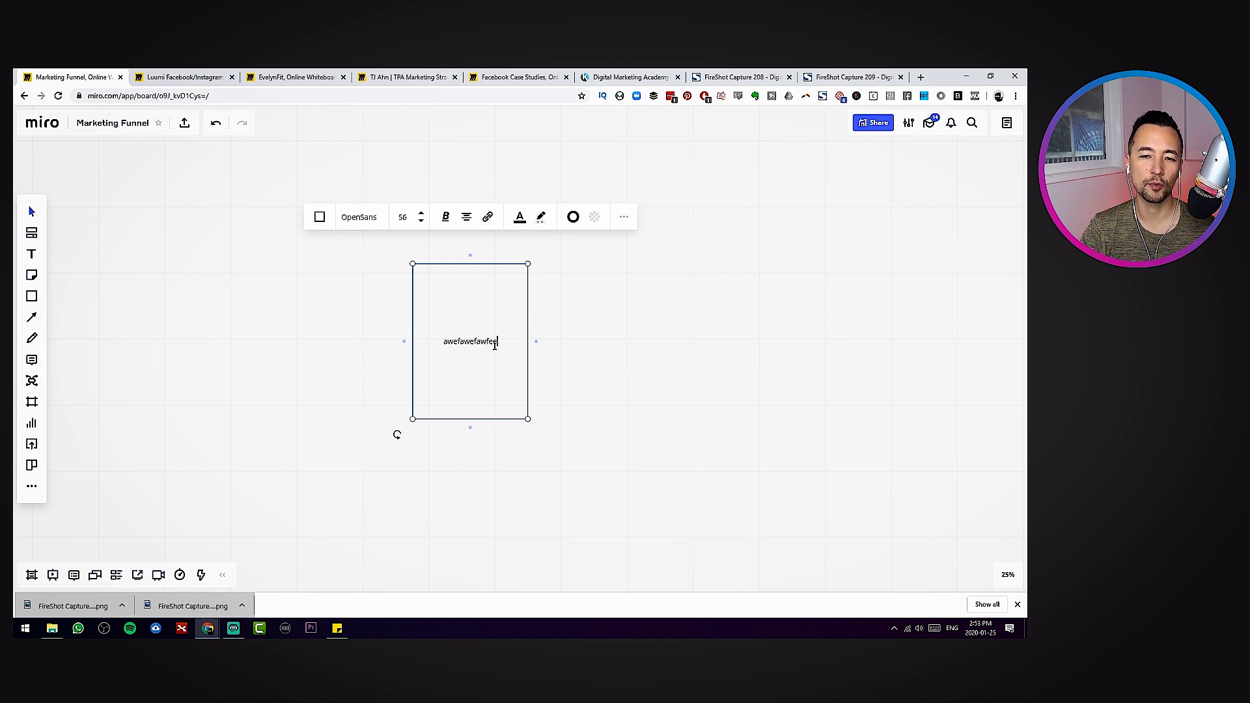
pyautogui.hotkey('ctrl', 'a')
pyautogui.press('BackSpace')
pyautogui.click(316, 314)
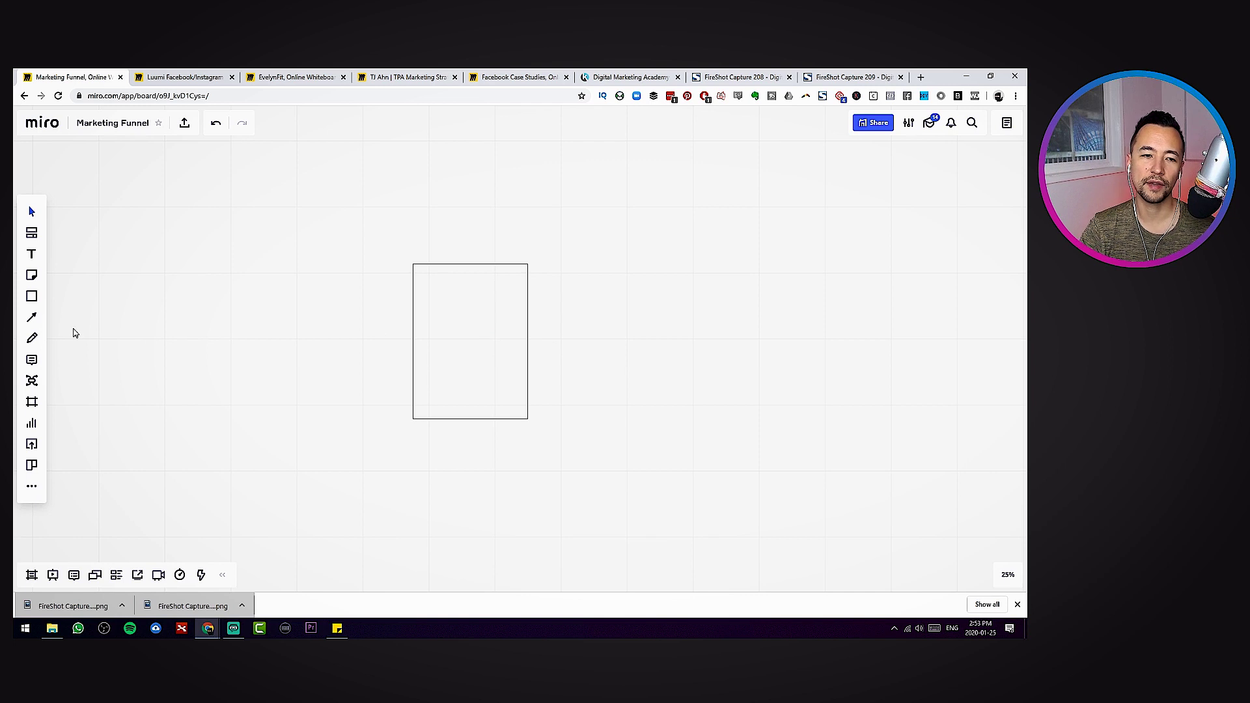
# - Try adding an enlarged free text box above the rectangle, then discard it
pyautogui.click(32, 254)
pyautogui.click(430, 256)
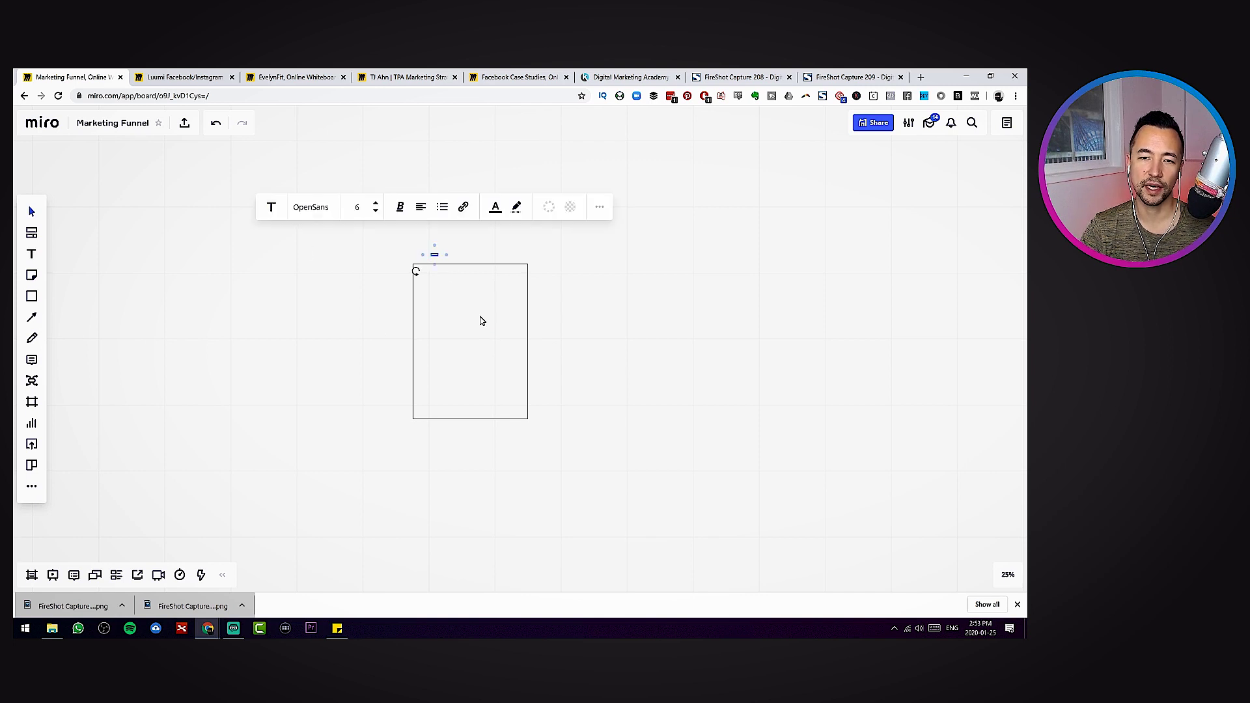
pyautogui.click(376, 202)
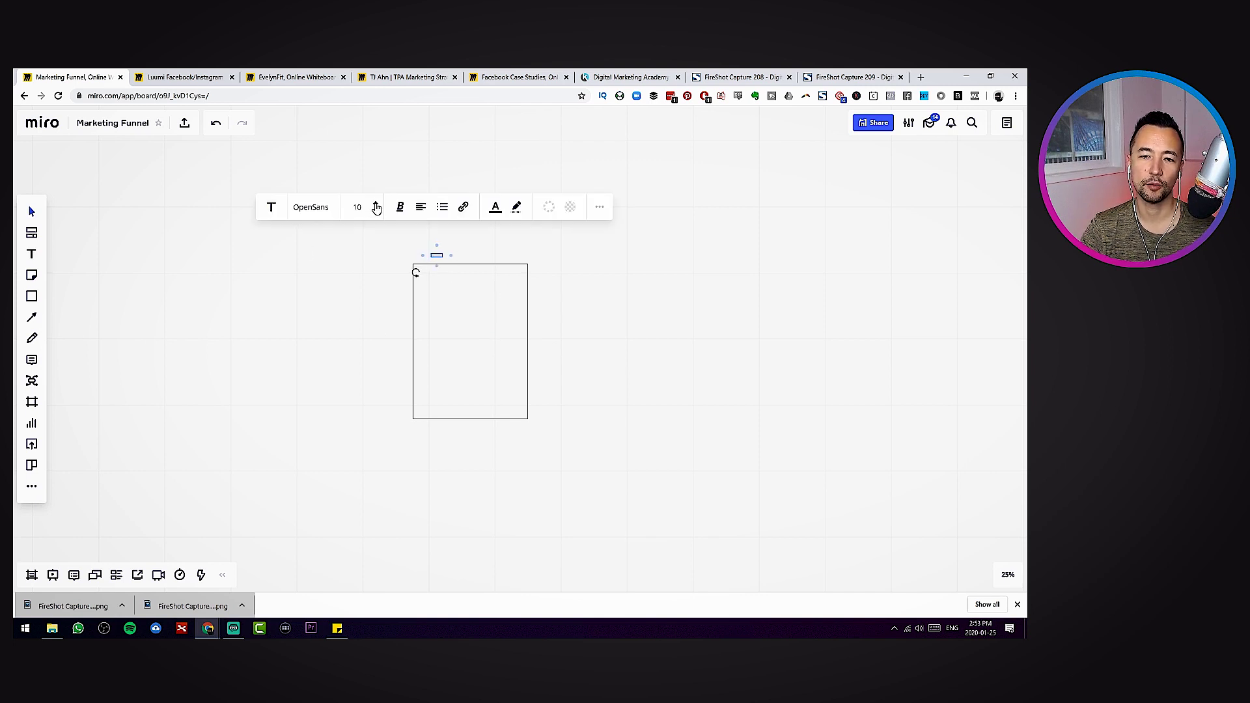
pyautogui.click(375, 203)
pyautogui.click(376, 202)
pyautogui.click(561, 301)
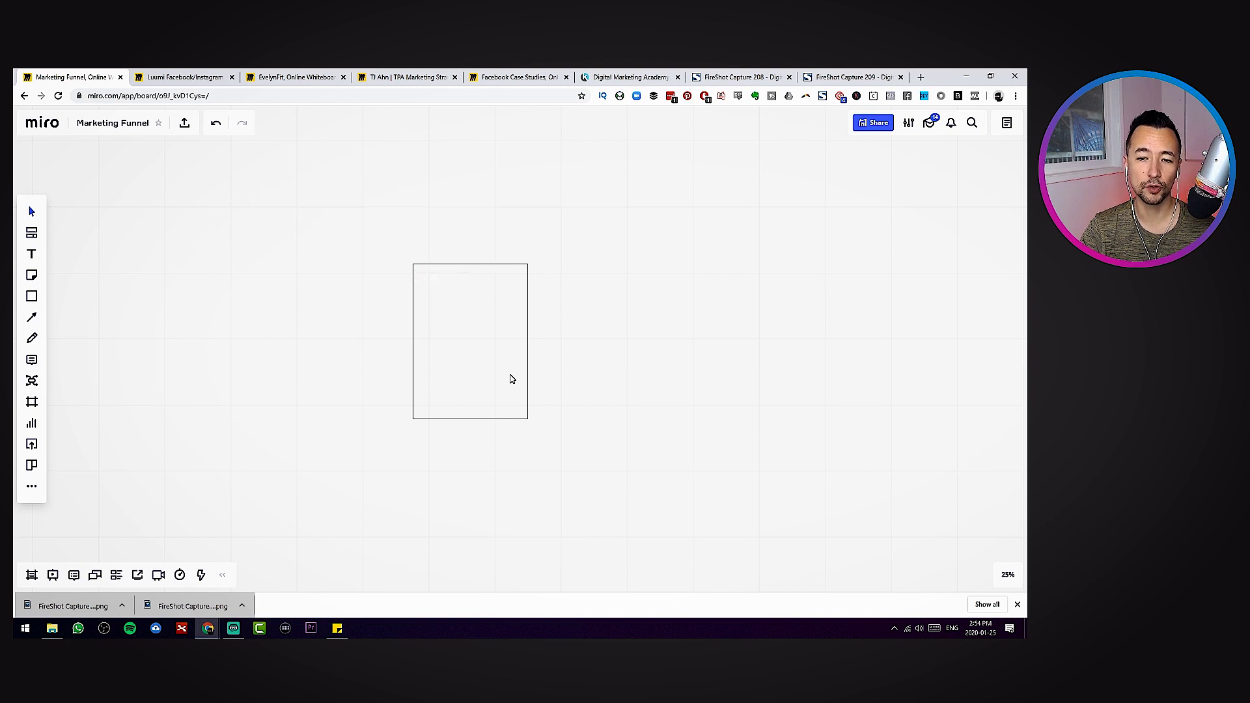
# - Fill the rectangle with teal at lowered opacity for a light-teal look
pyautogui.click(459, 262)
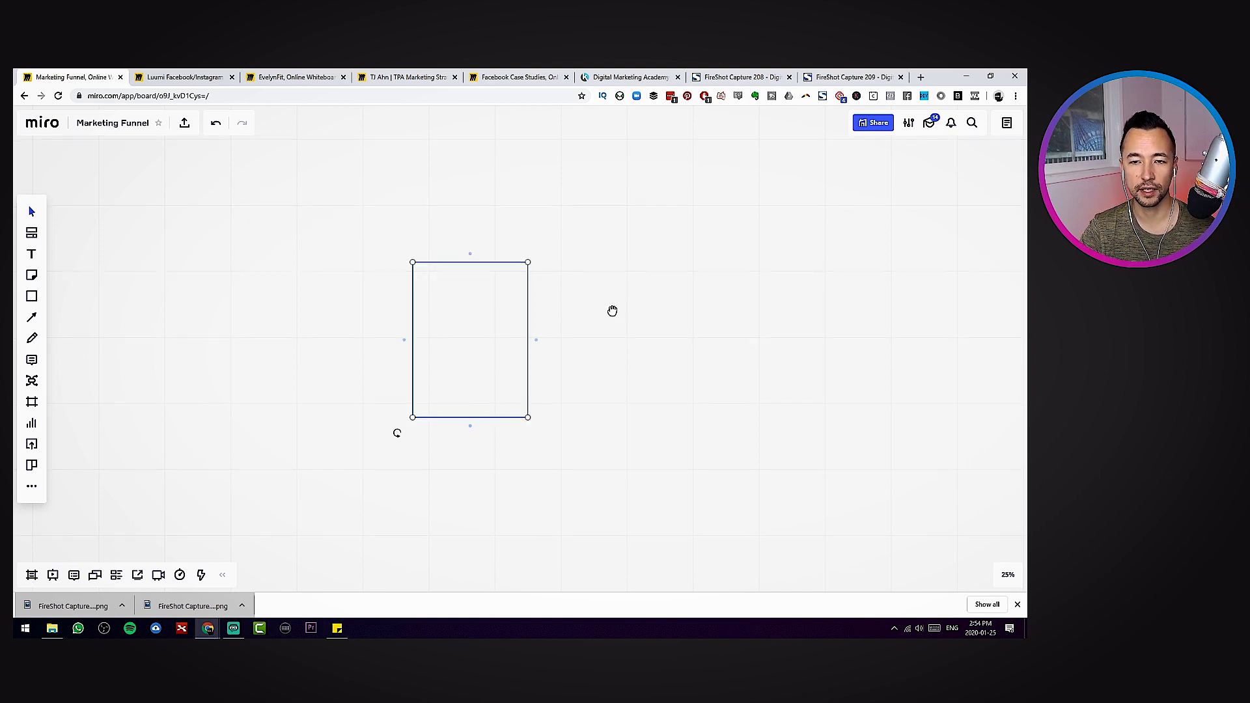
pyautogui.click(483, 216)
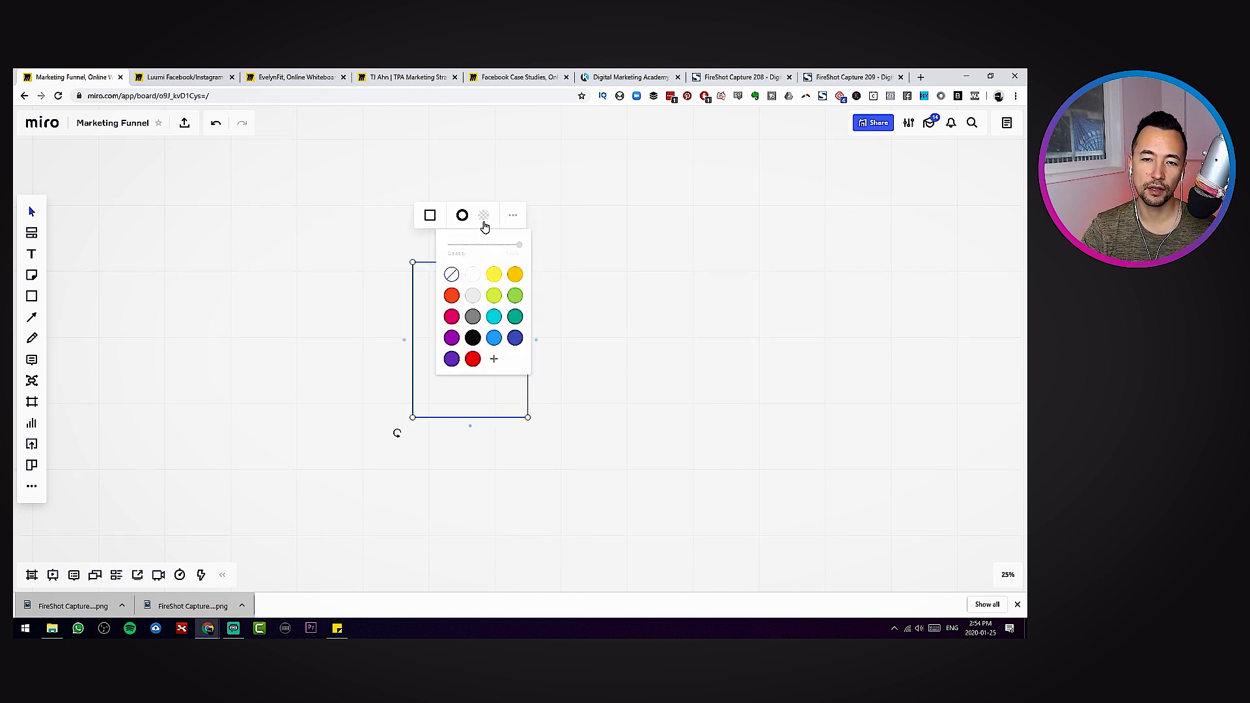
pyautogui.click(494, 317)
pyautogui.moveTo(480, 245); pyautogui.dragTo(461, 248)
pyautogui.click(629, 301)
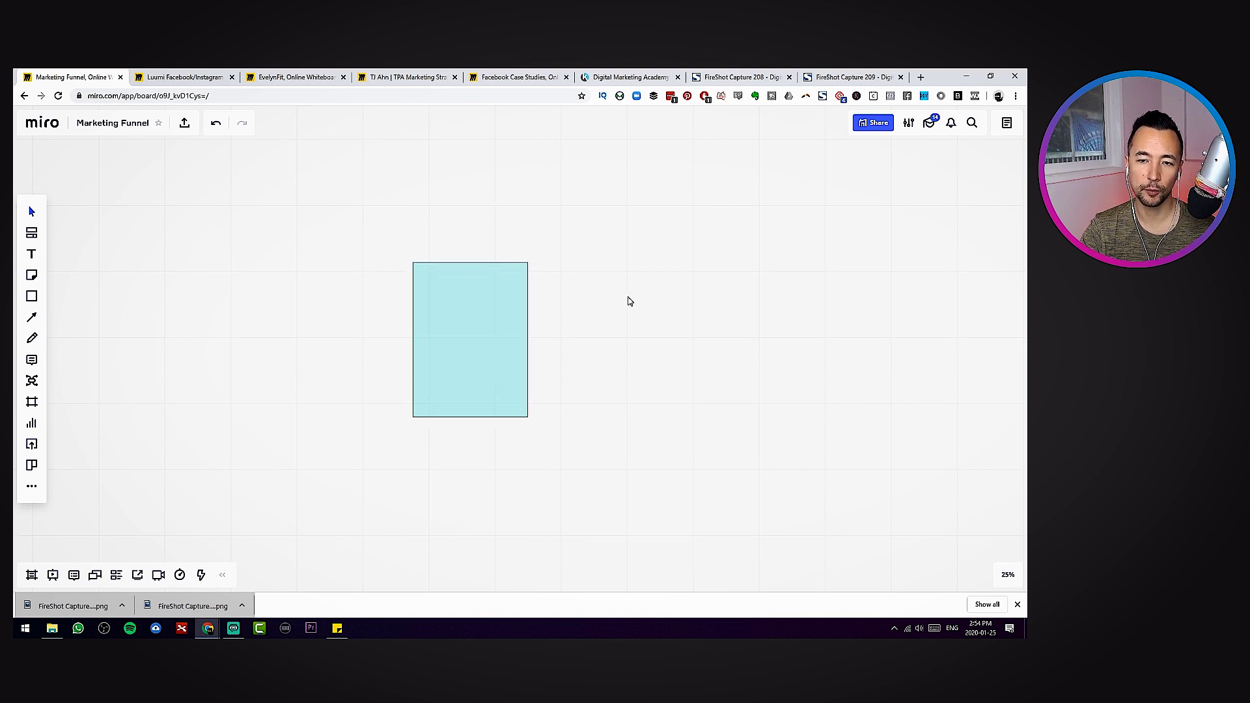
# - Label the teal rectangle 'Squeeze Page'
pyautogui.click(478, 363)
pyautogui.press('Escape')
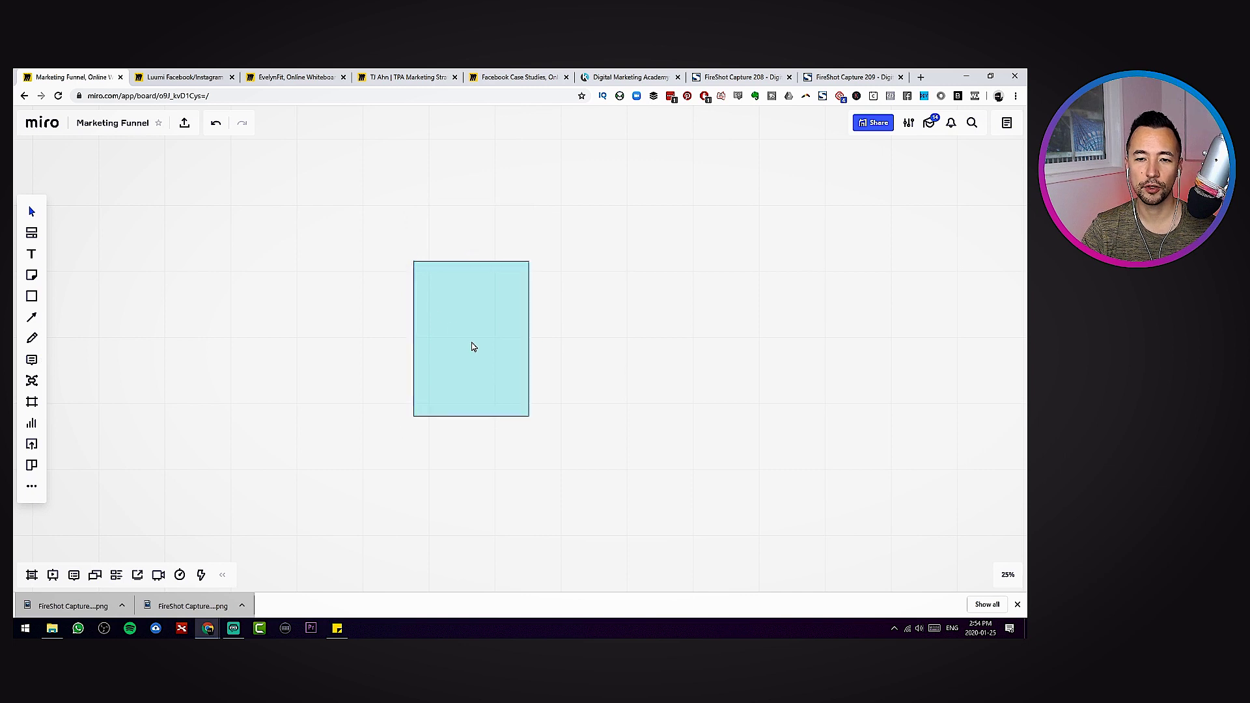
pyautogui.click(472, 346)
pyautogui.click(471, 342)
pyautogui.write('Squ')
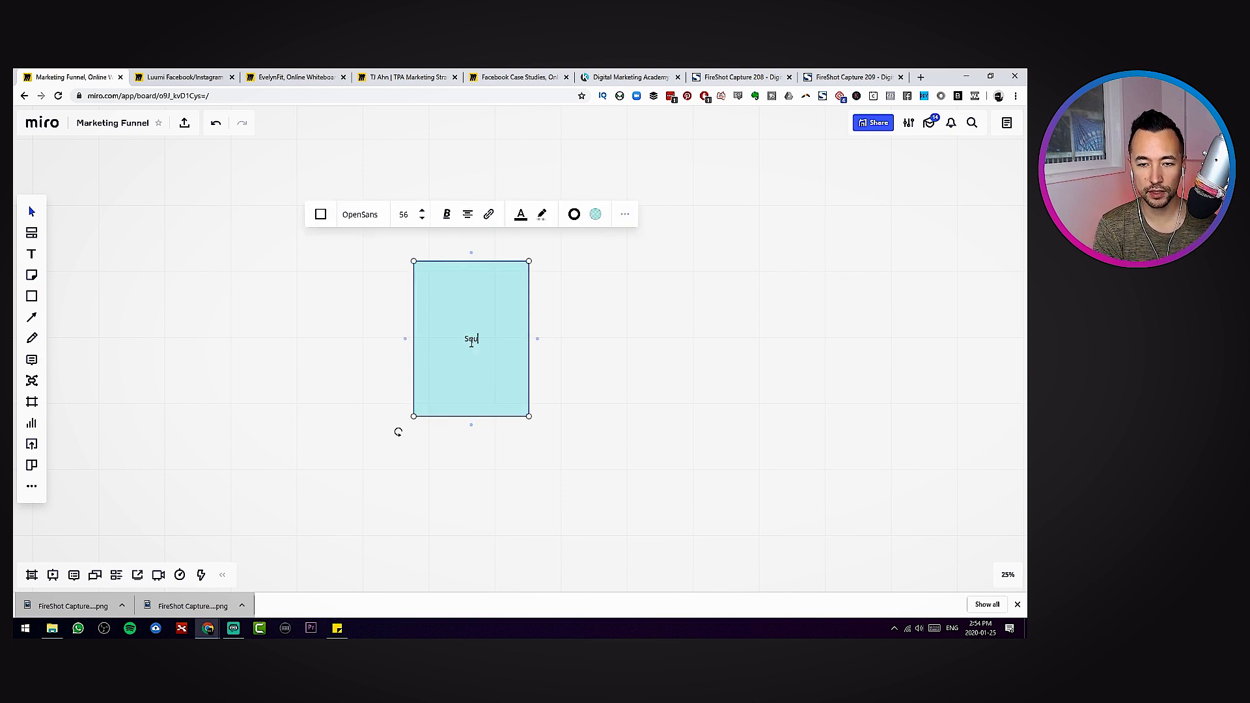
pyautogui.write('eeze Page')
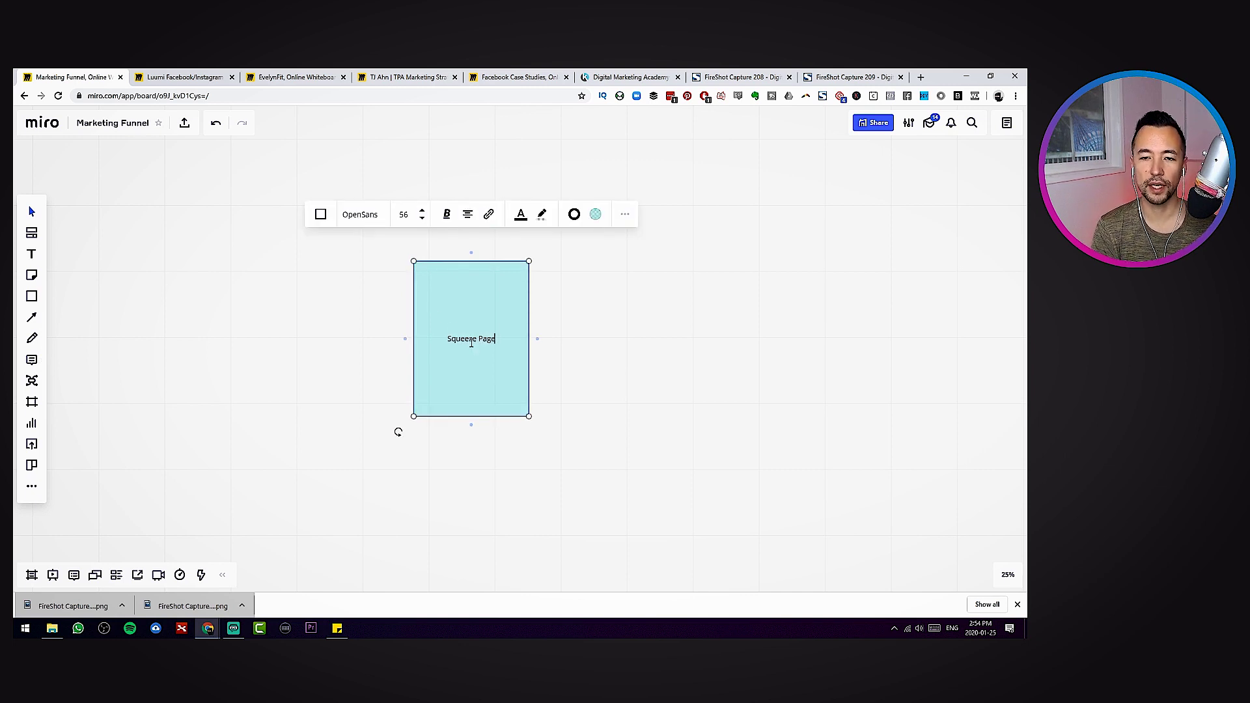
pyautogui.click(570, 356)
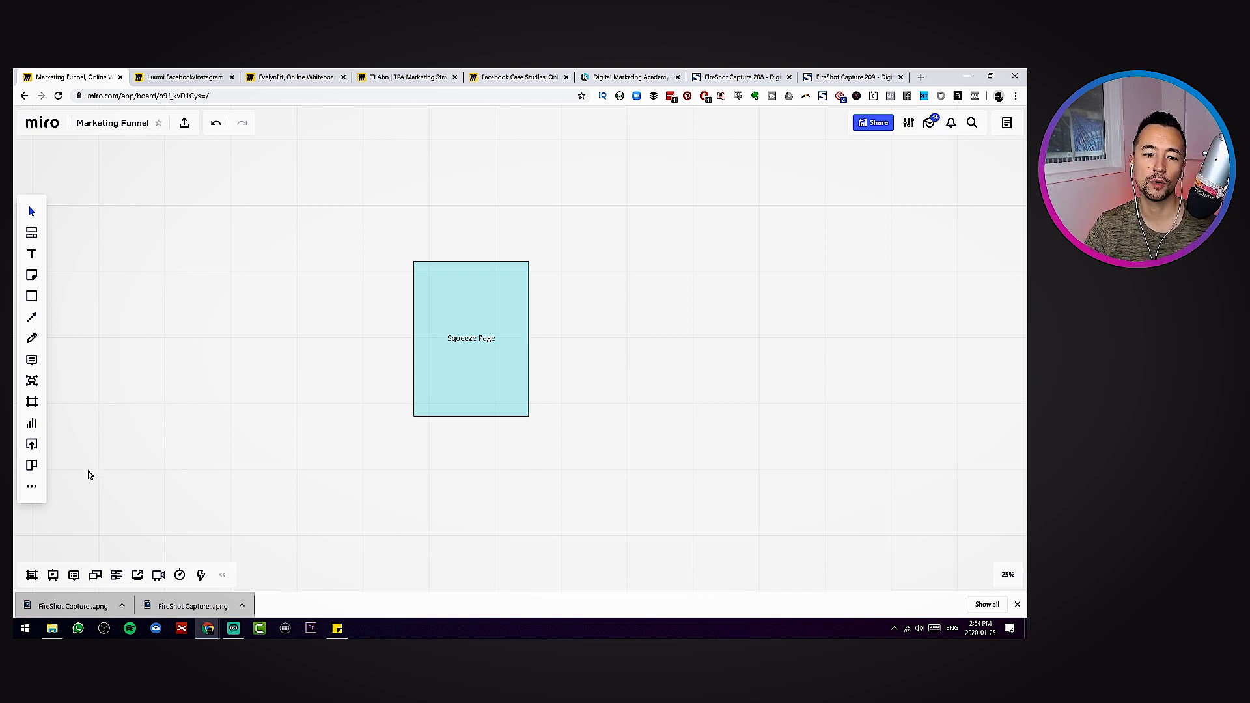
pyautogui.click(31, 297)
pyautogui.moveTo(300, 267); pyautogui.dragTo(364, 325)
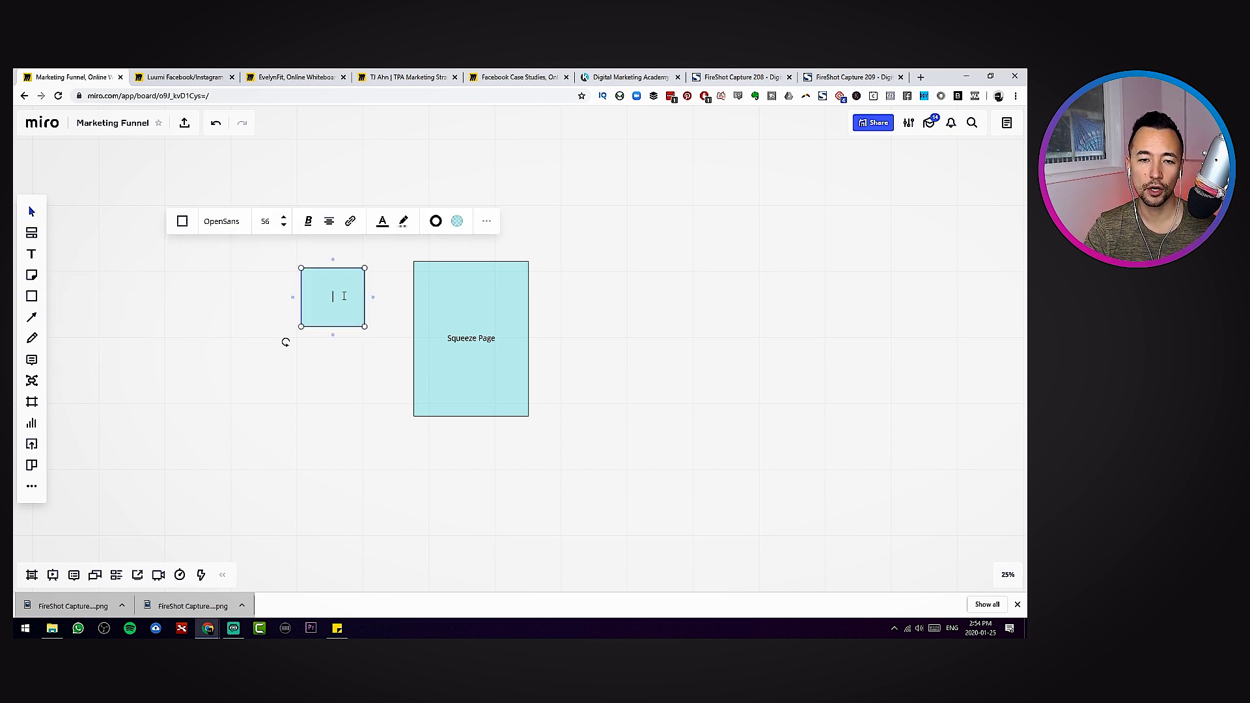
pyautogui.write('Favce')
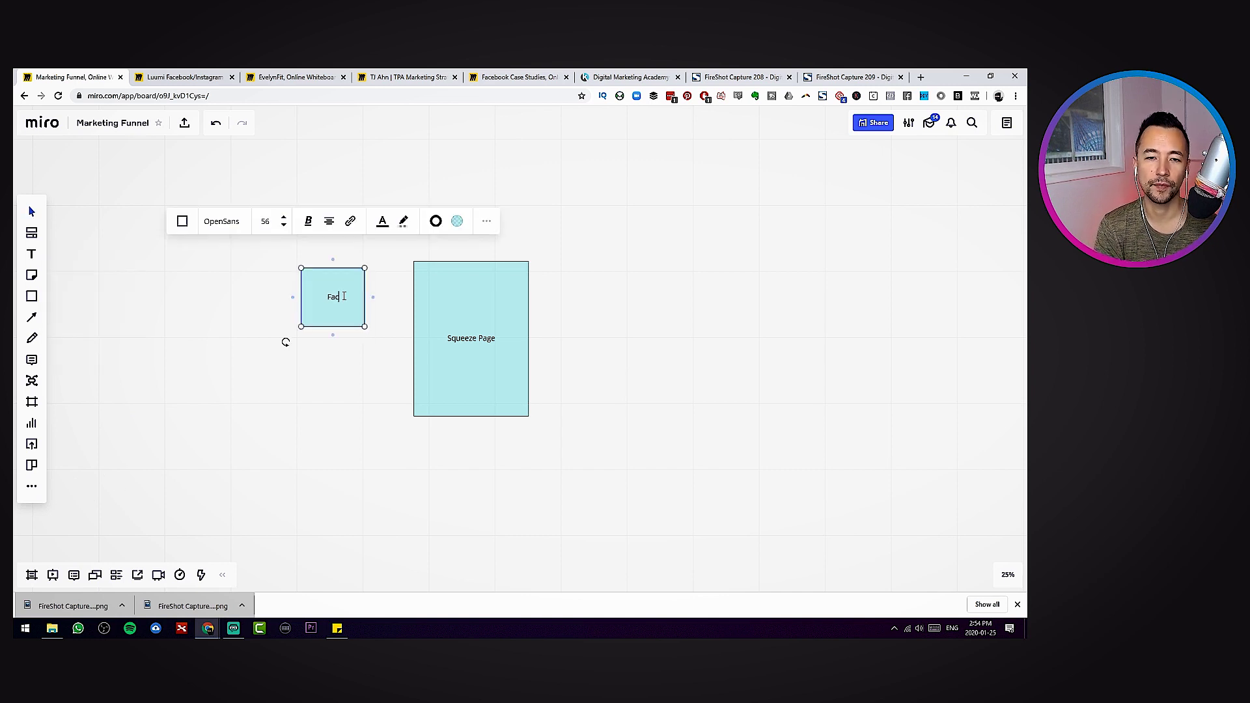
pyautogui.write('ebook Ad')
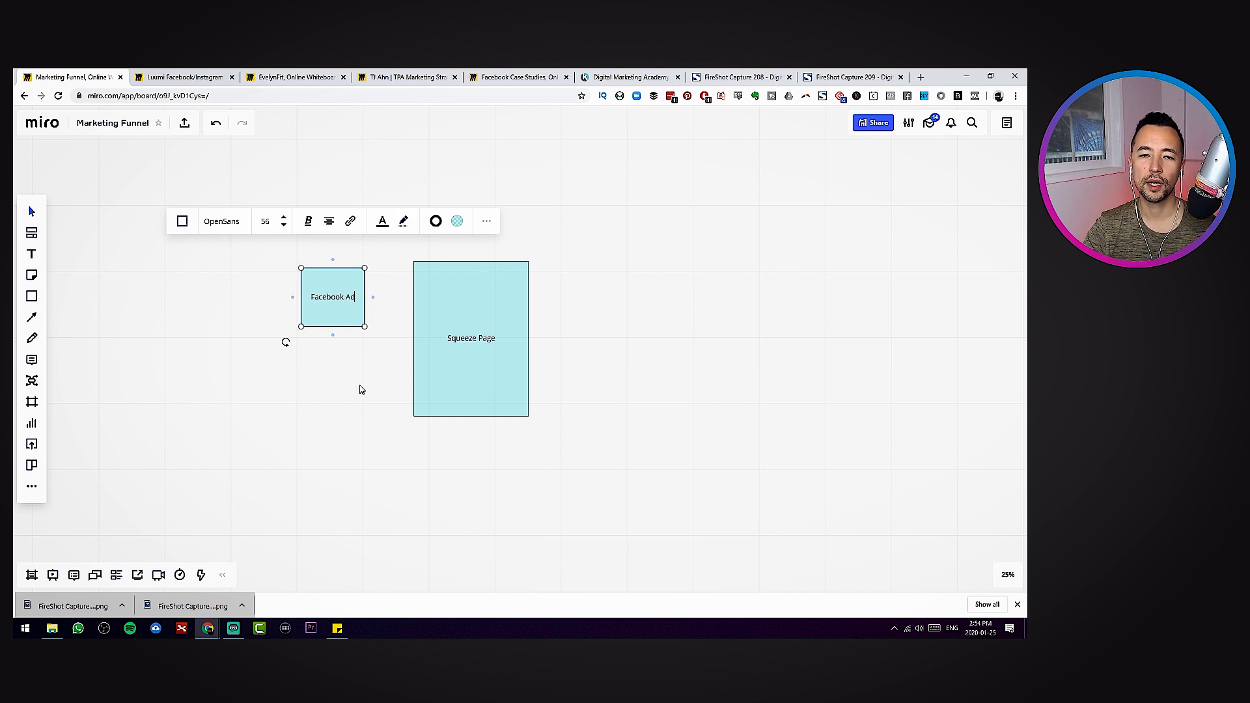
pyautogui.click(362, 389)
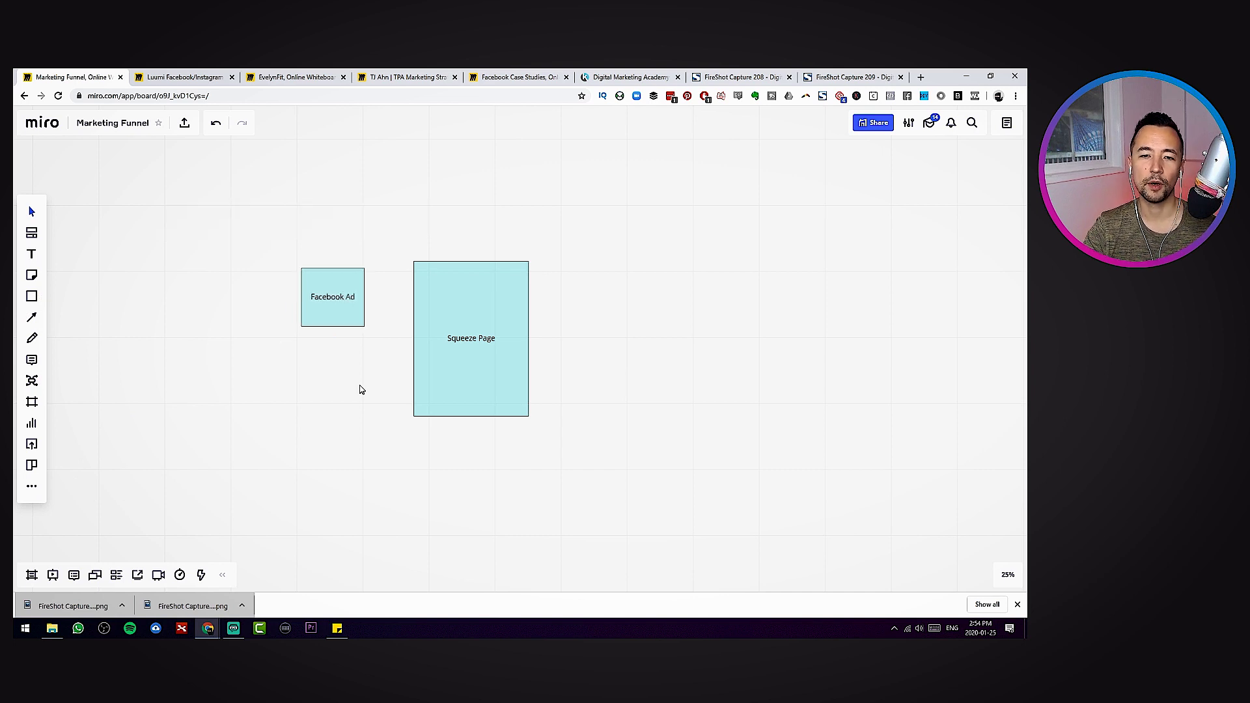
pyautogui.click(332, 325)
pyautogui.press('Delete')
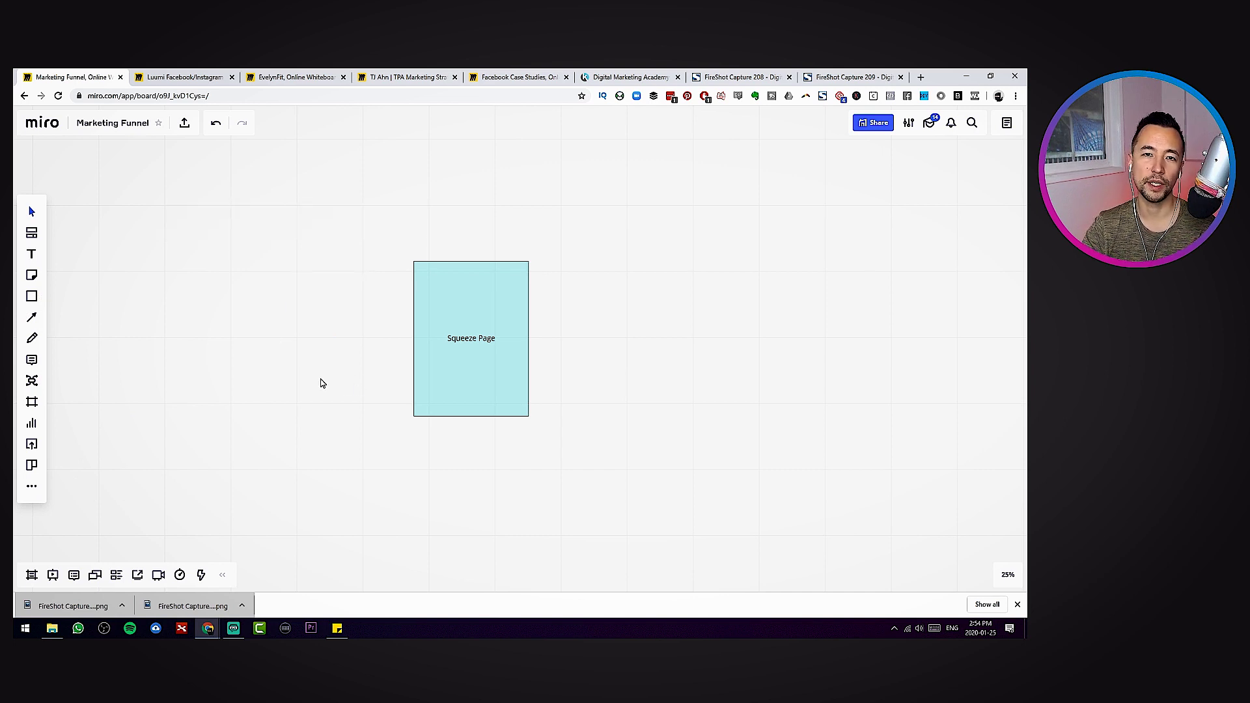
pyautogui.click(31, 485)
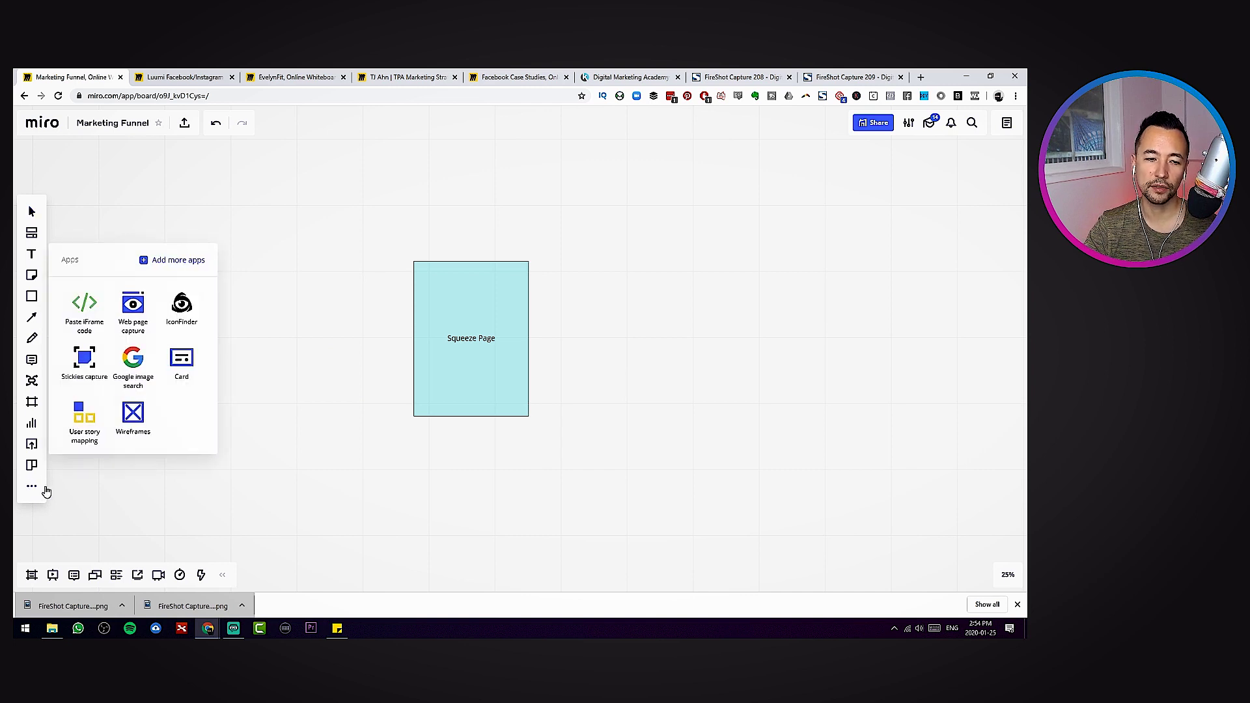
# - Search IconFinder for 'Face' and insert the square blue Facebook icon
pyautogui.click(184, 306)
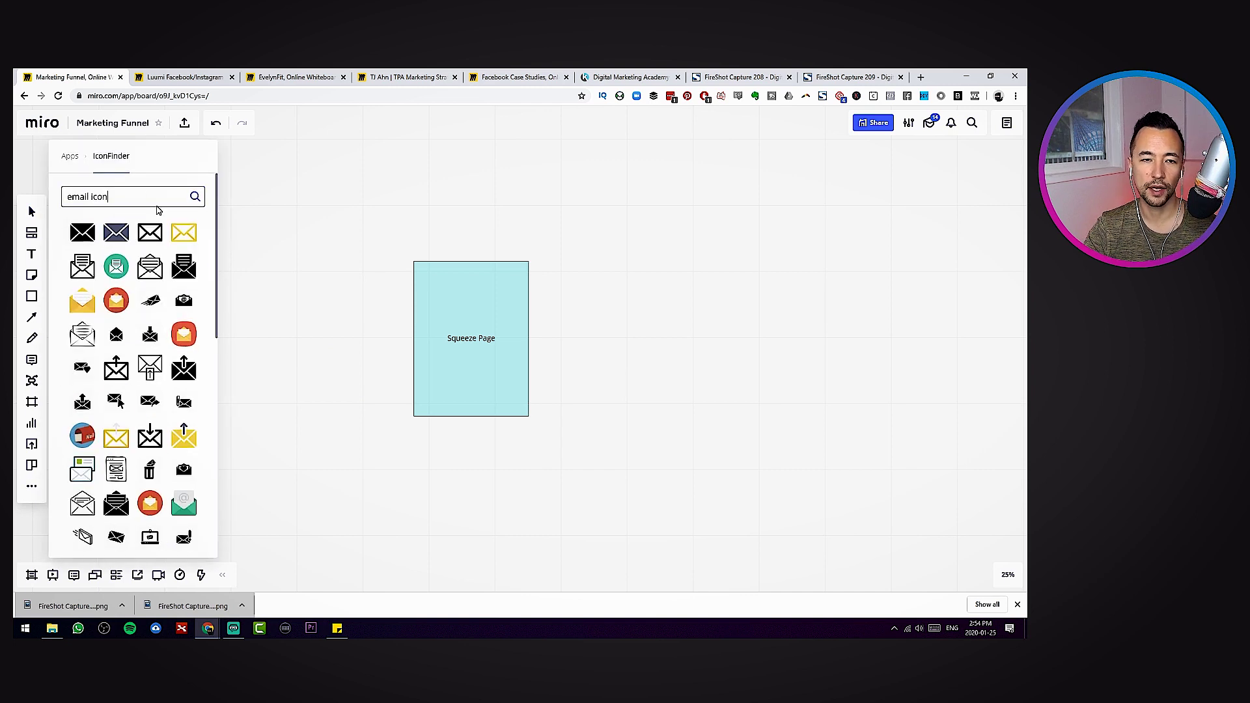
pyautogui.tripleClick(140, 190)
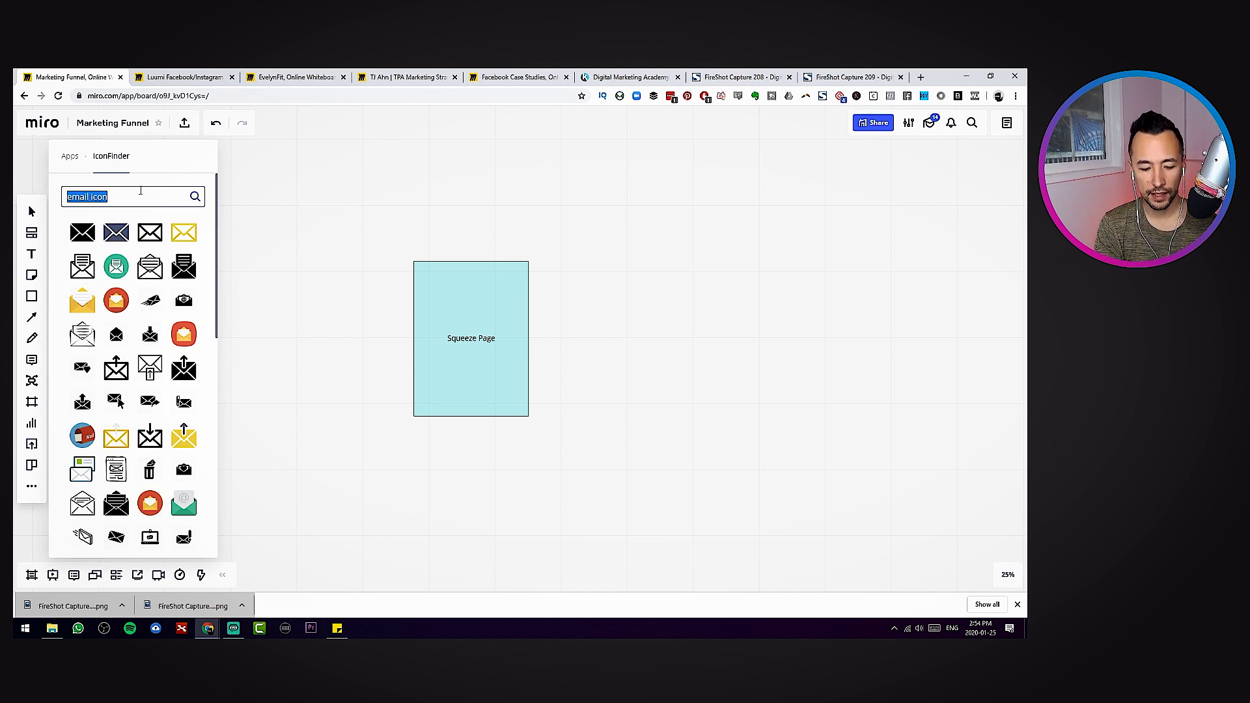
pyautogui.write('Facebook')
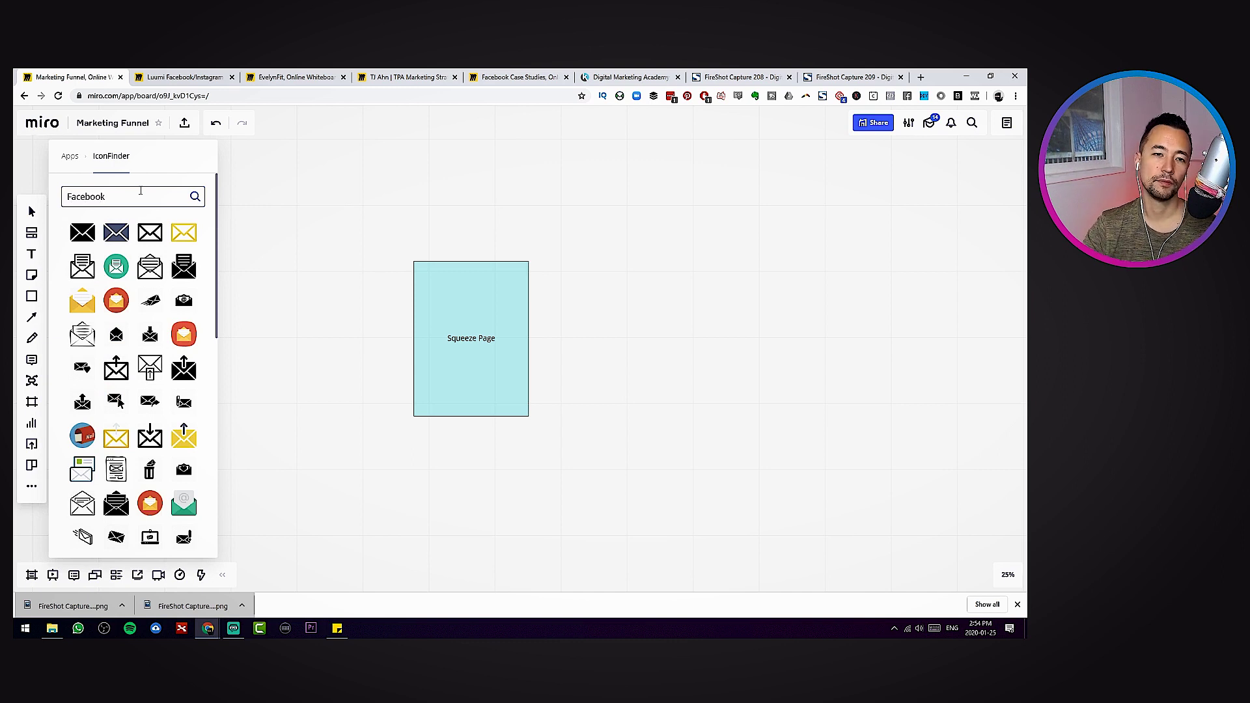
pyautogui.click(195, 196)
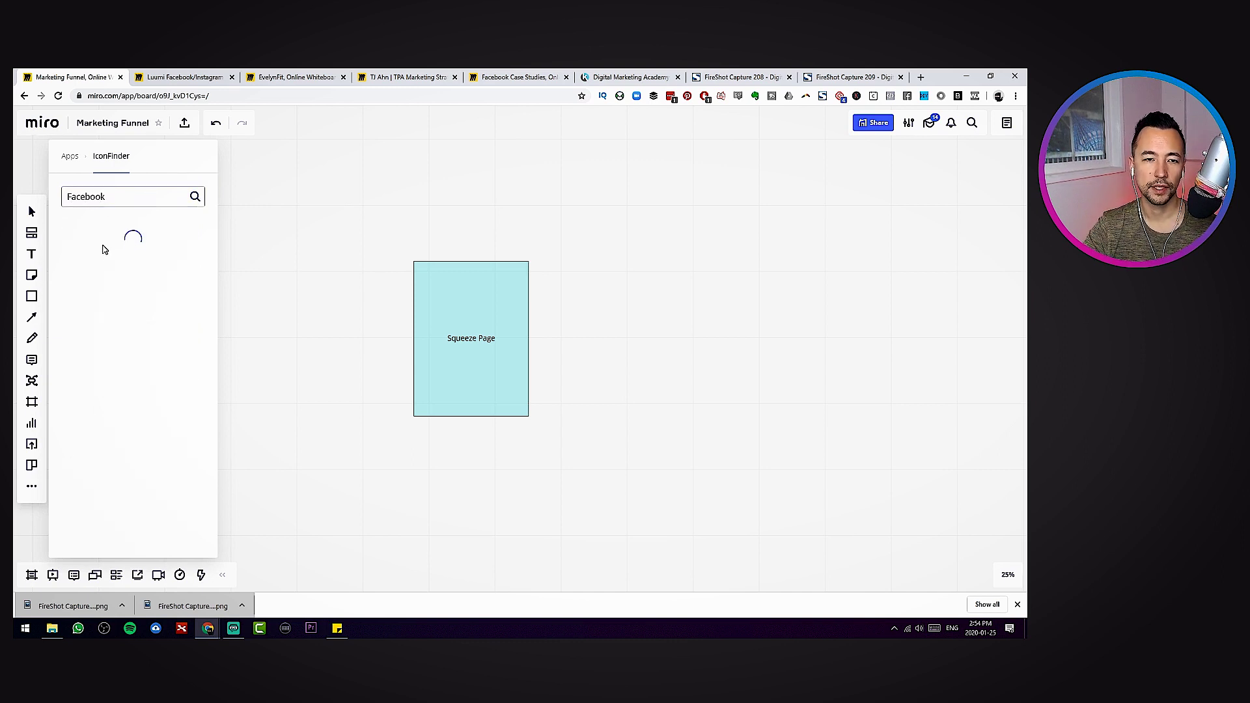
pyautogui.click(90, 336)
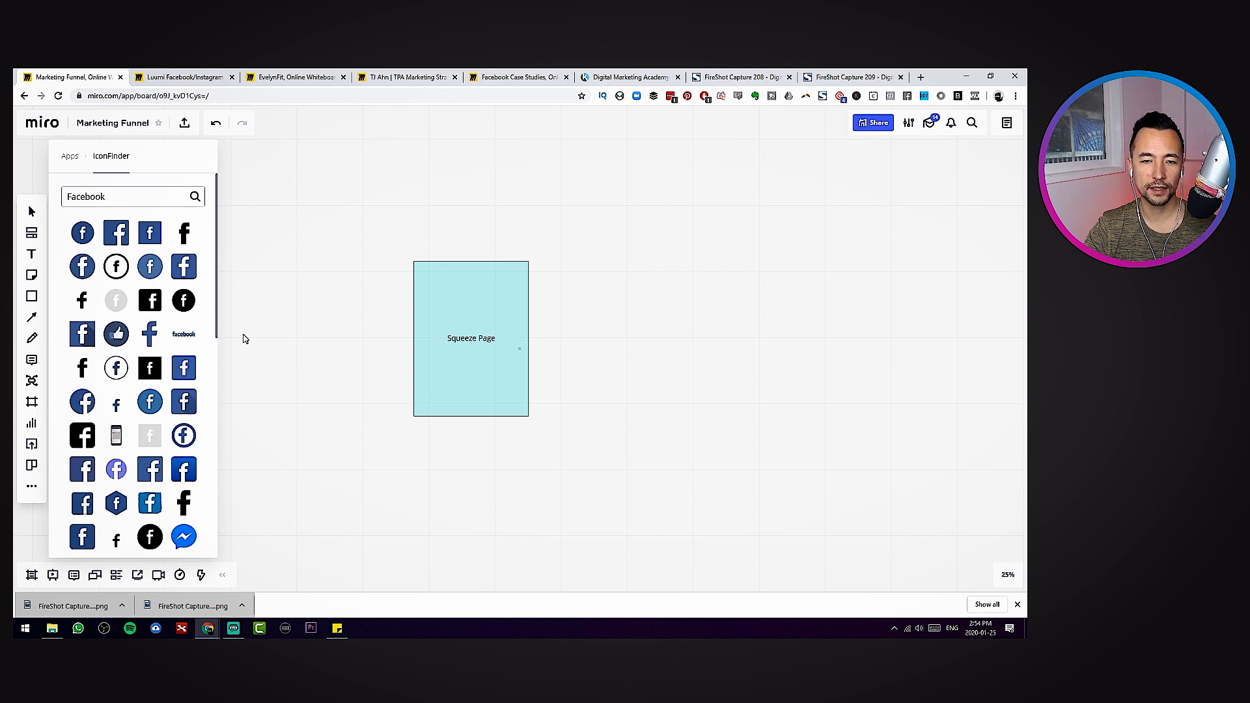
# - Move the Facebook icon left of the Squeeze Page and enlarge it
pyautogui.scroll(2, 524, 351)
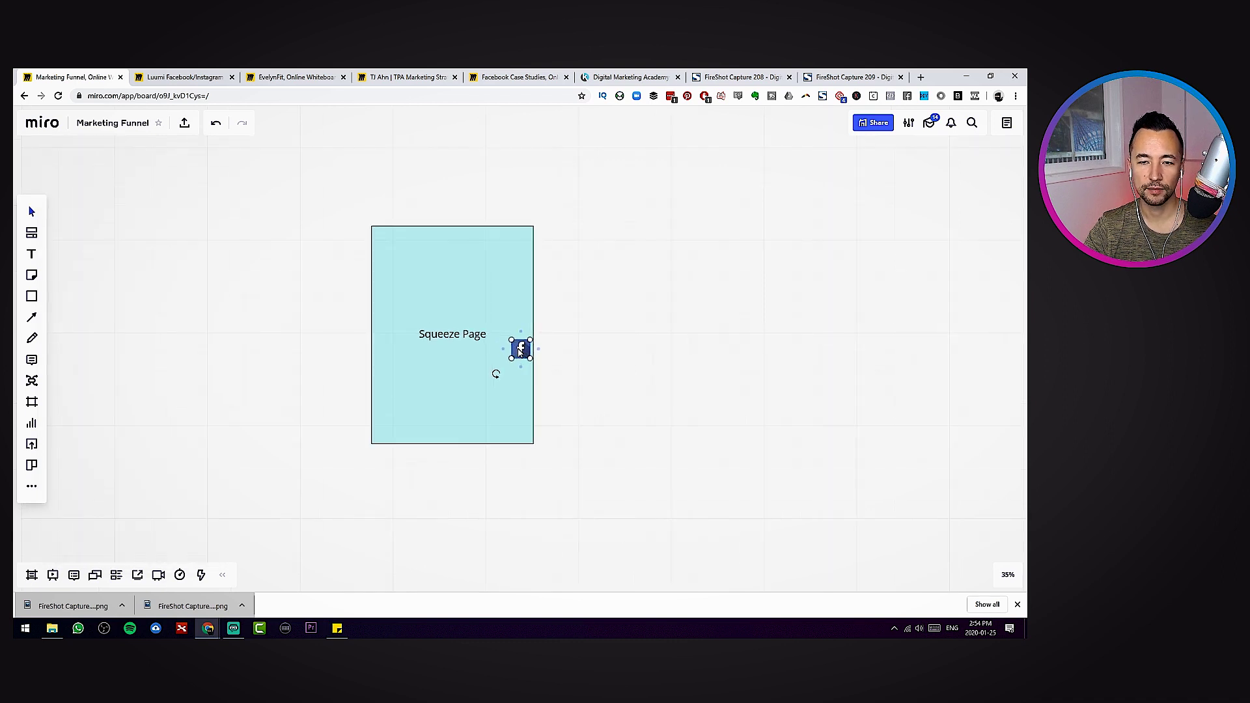
pyautogui.moveTo(495, 371); pyautogui.dragTo(197, 301)
pyautogui.moveTo(365, 233); pyautogui.dragTo(246, 290)
pyautogui.hscroll(-2, 291, 371)
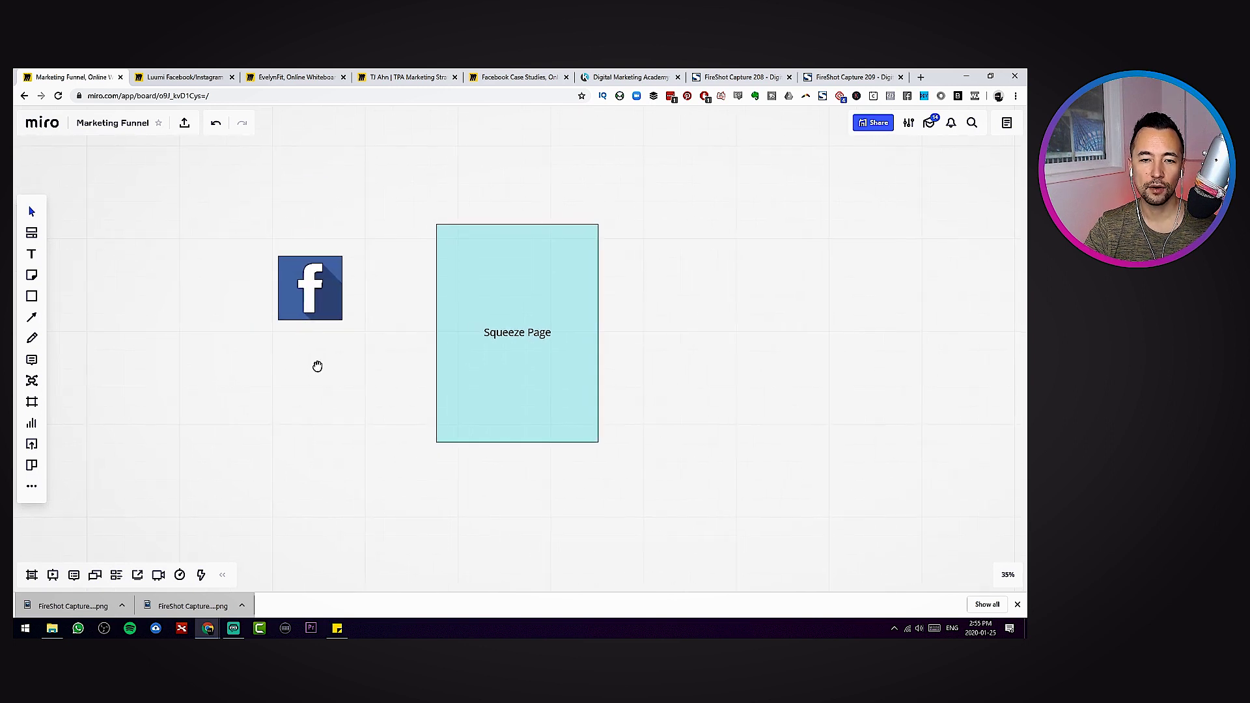
pyautogui.click(309, 333)
pyautogui.click(489, 363)
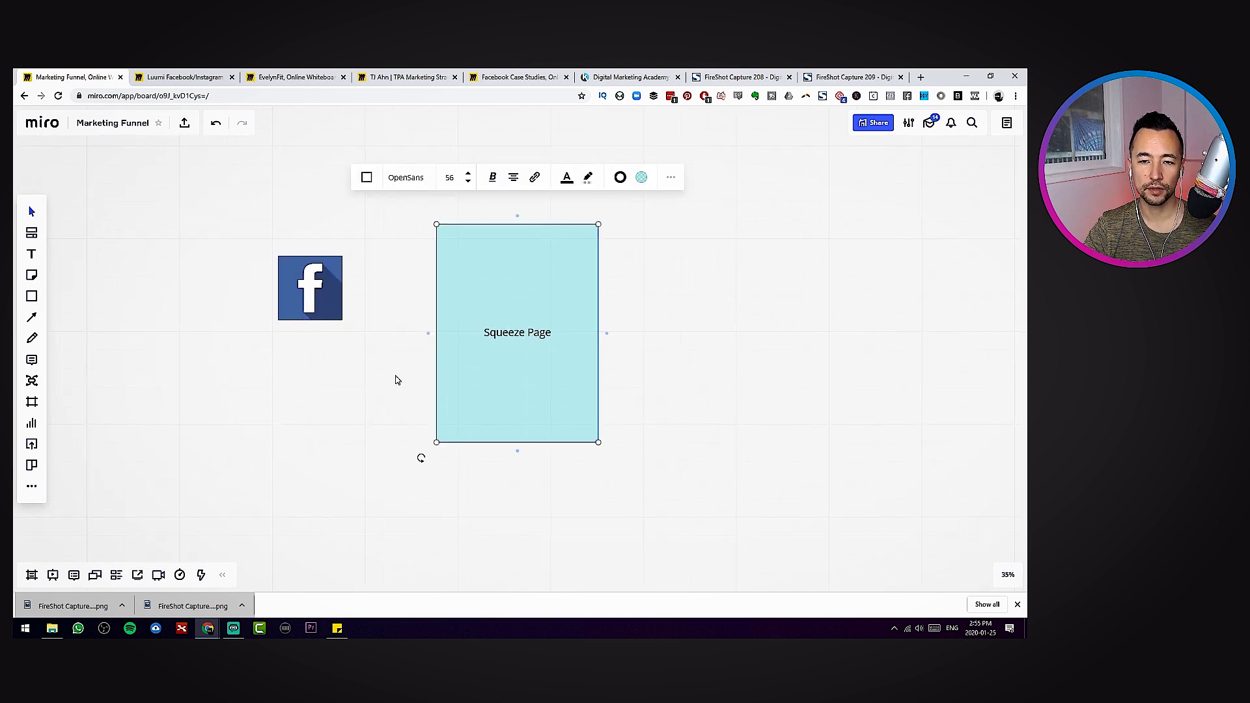
pyautogui.click(259, 395)
# - Draw a curved arrow connector from the Facebook icon to the Squeeze Page
pyautogui.click(31, 317)
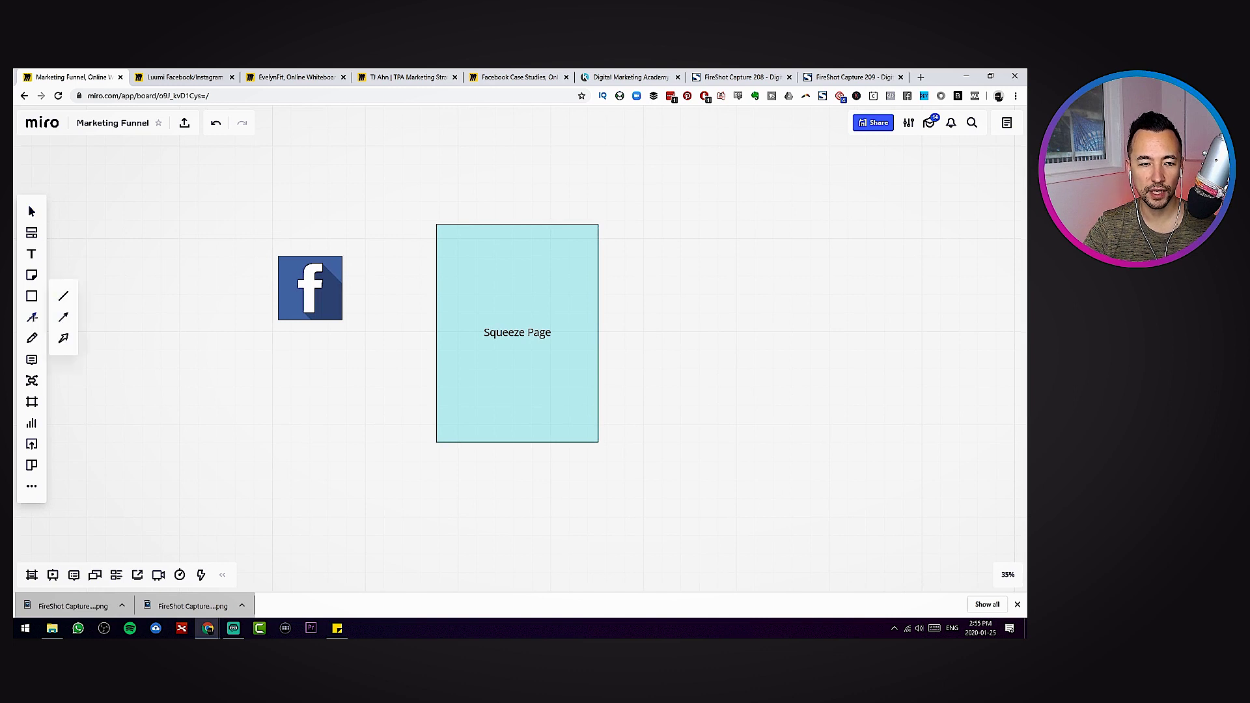
pyautogui.click(63, 319)
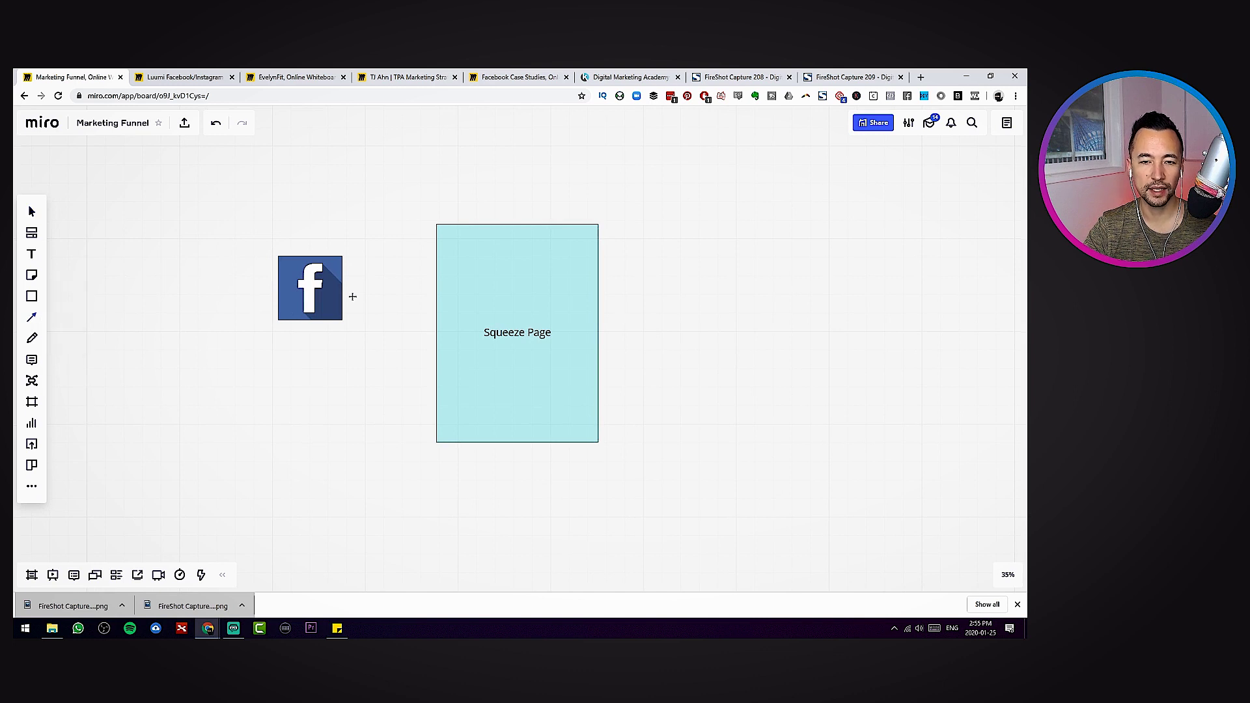
pyautogui.moveTo(347, 288)
pyautogui.mouseDown()
pyautogui.moveTo(438, 350)
pyautogui.moveTo(436, 333)
pyautogui.mouseUp()
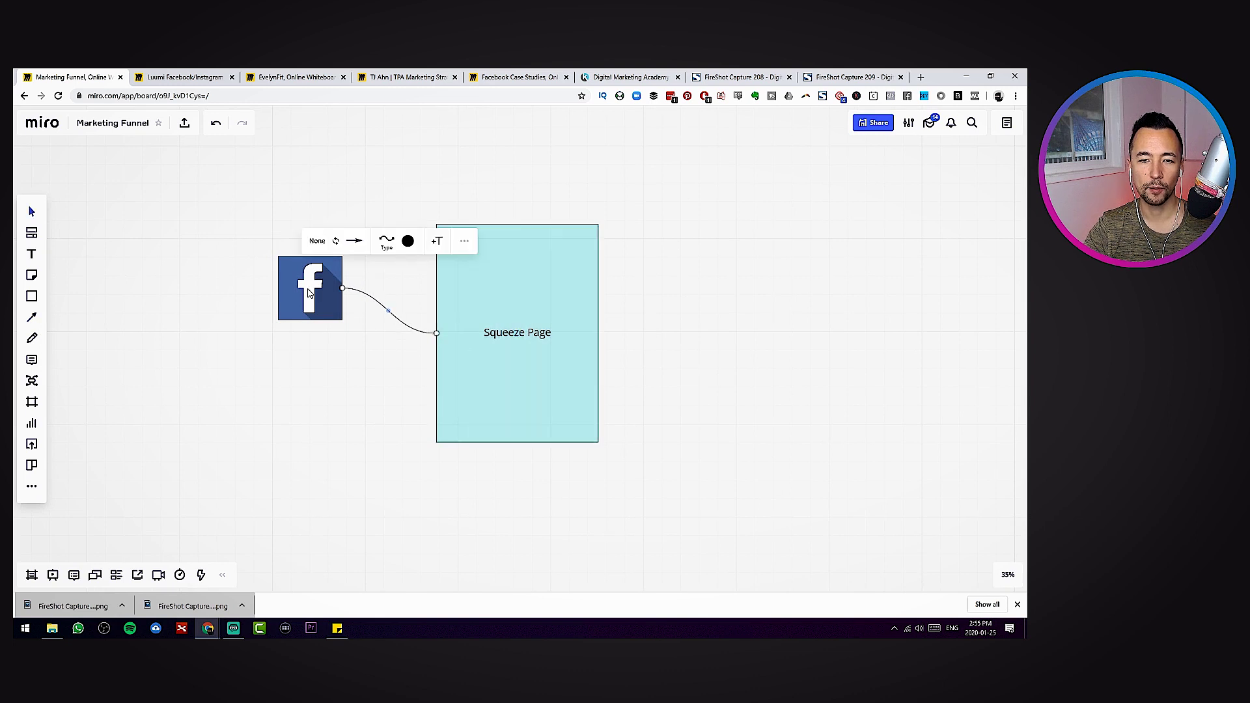
pyautogui.click(392, 370)
# - Search IconFinder for 'youtube' and place a YouTube icon below the Facebook icon
pyautogui.click(39, 483)
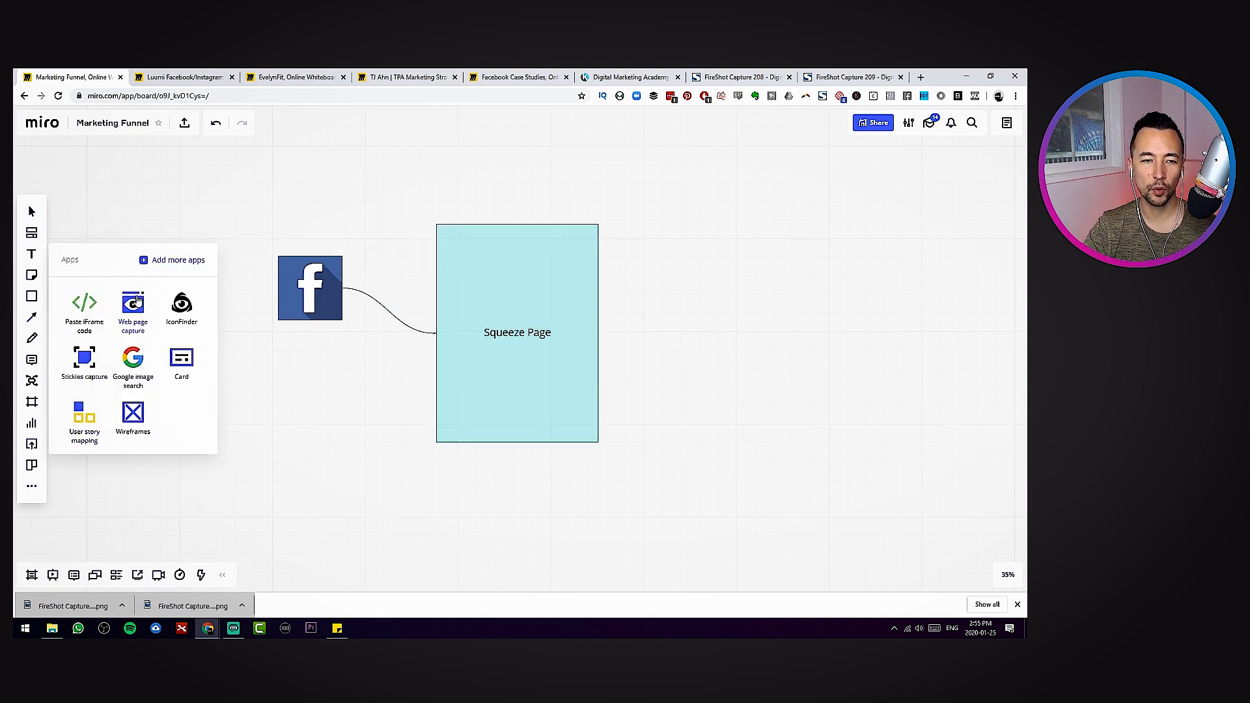
pyautogui.click(183, 304)
pyautogui.doubleClick(141, 196)
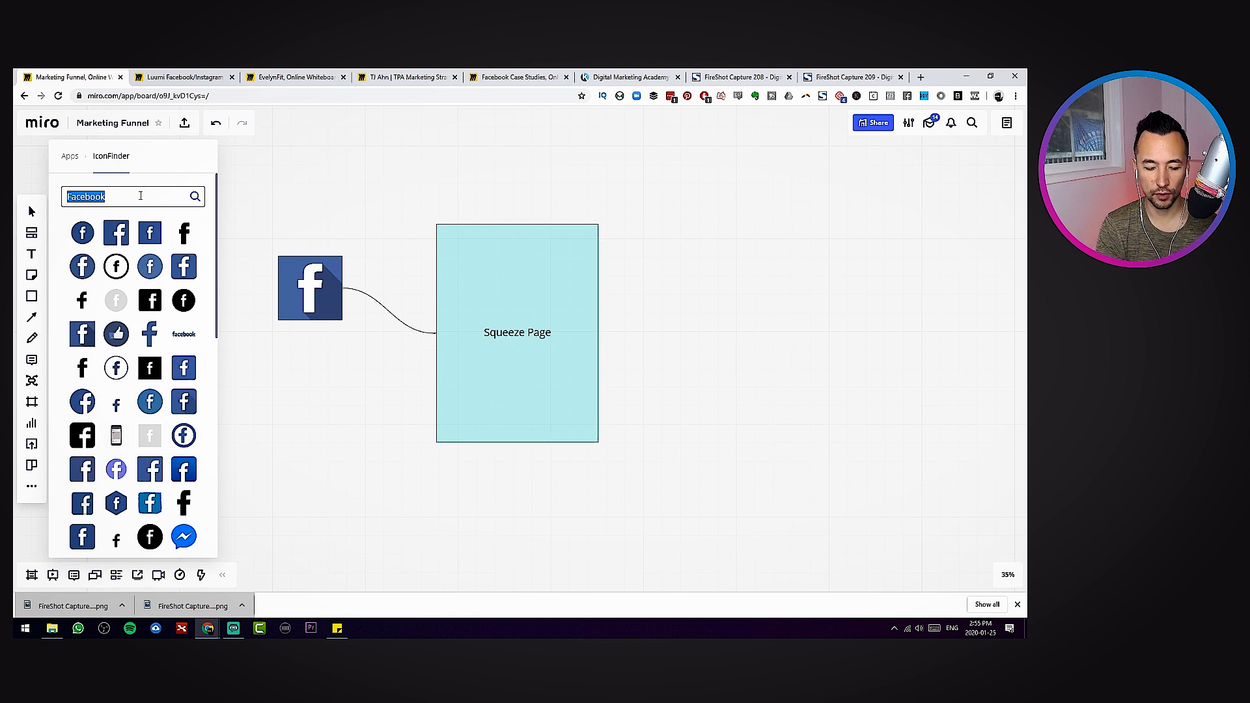
pyautogui.write('youtube')
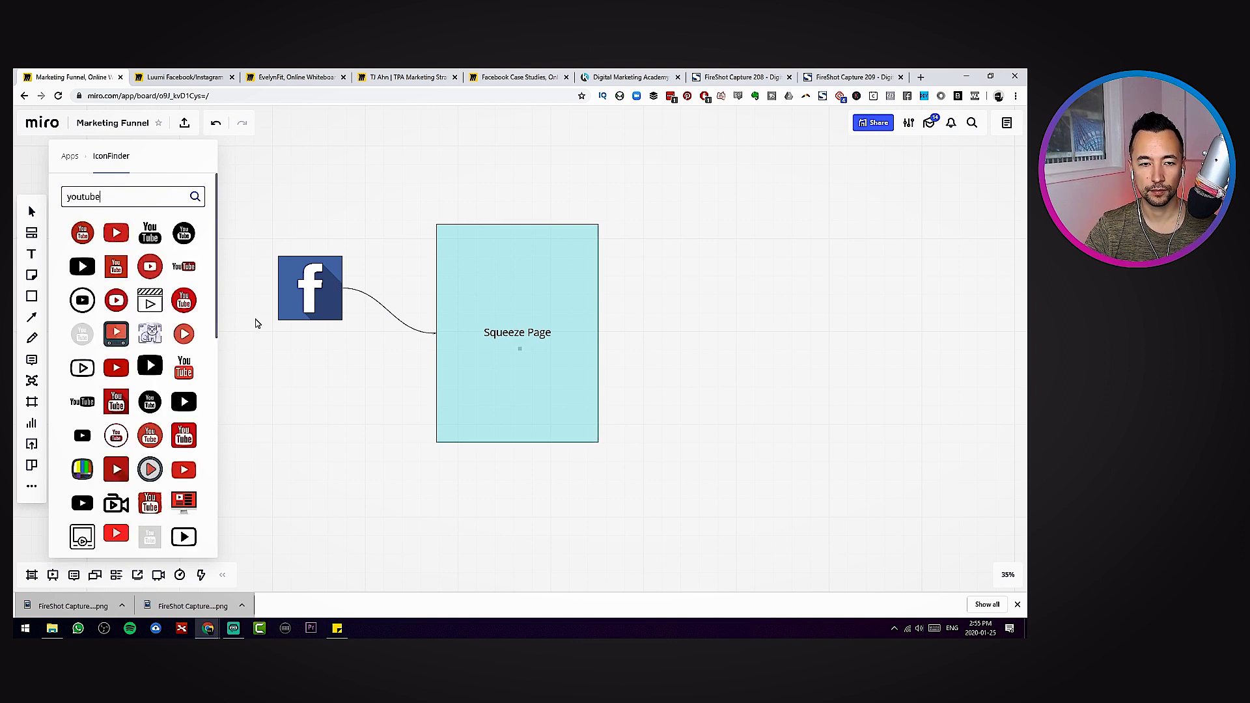
pyautogui.click(524, 355)
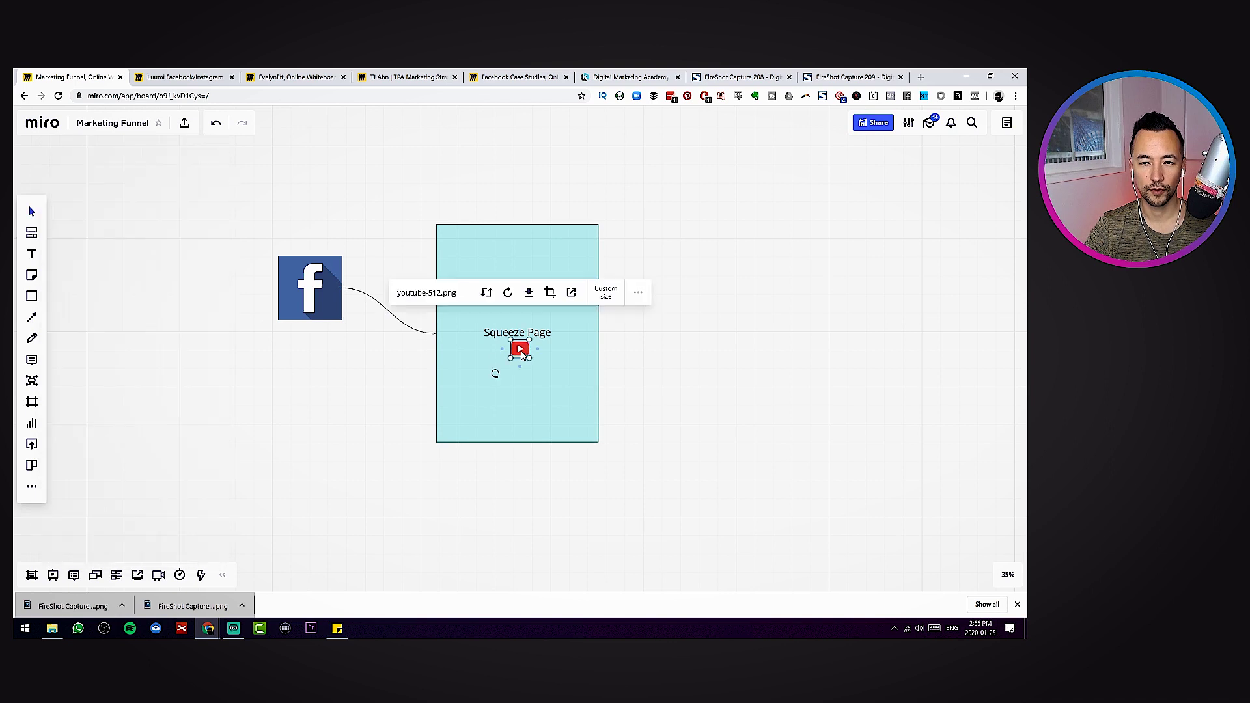
pyautogui.moveTo(524, 355); pyautogui.dragTo(320, 383)
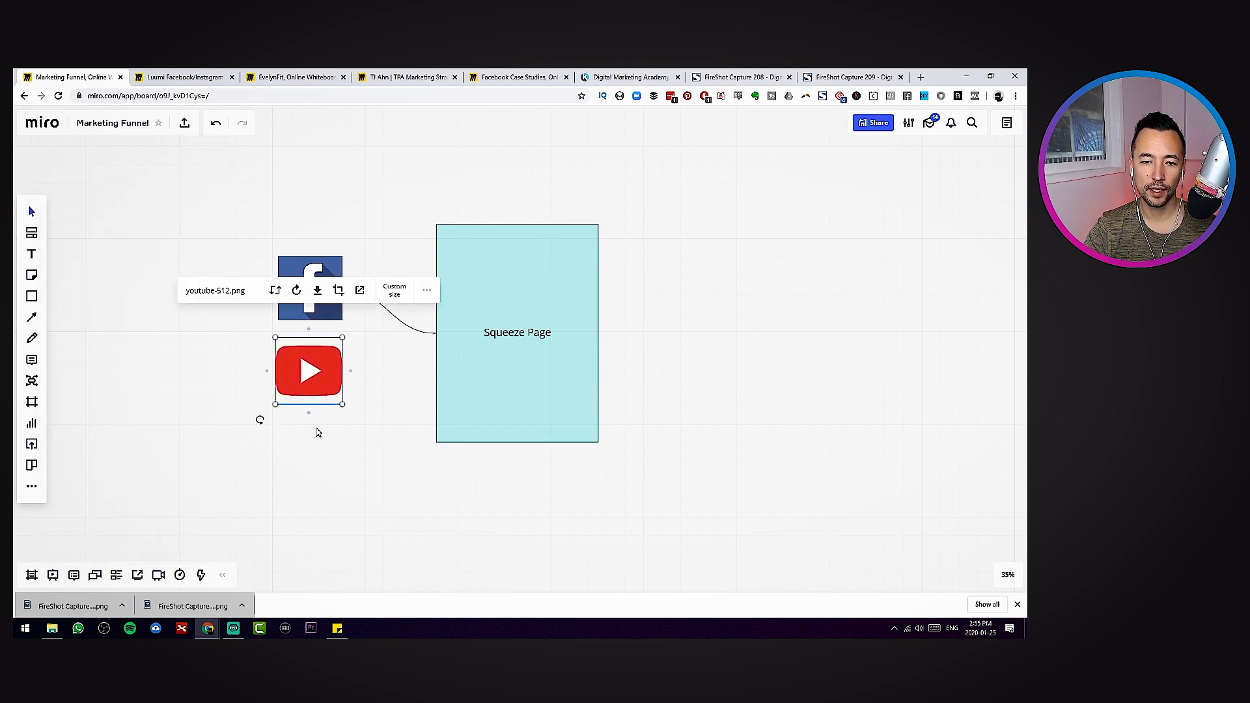
pyautogui.click(312, 442)
# - Draw a curved connector from the YouTube icon to the Squeeze Page
pyautogui.press('l')
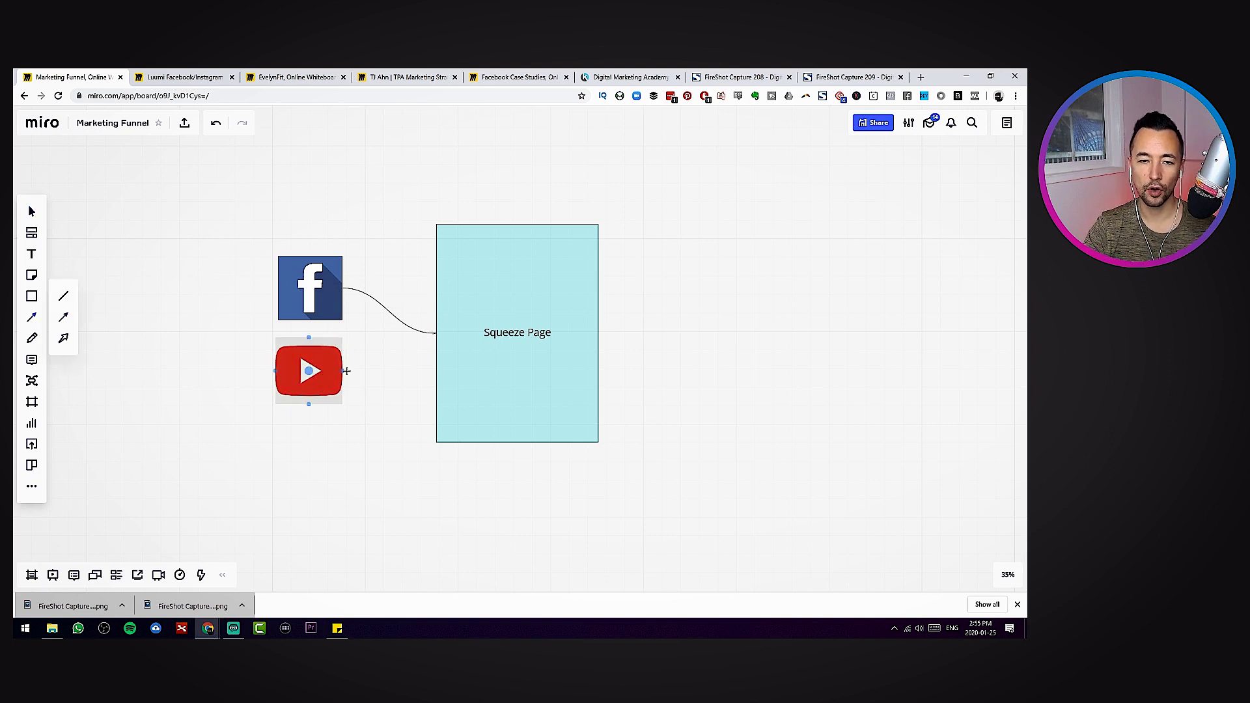
pyautogui.moveTo(346, 371); pyautogui.dragTo(427, 337)
pyautogui.scroll(-2, 398, 433)
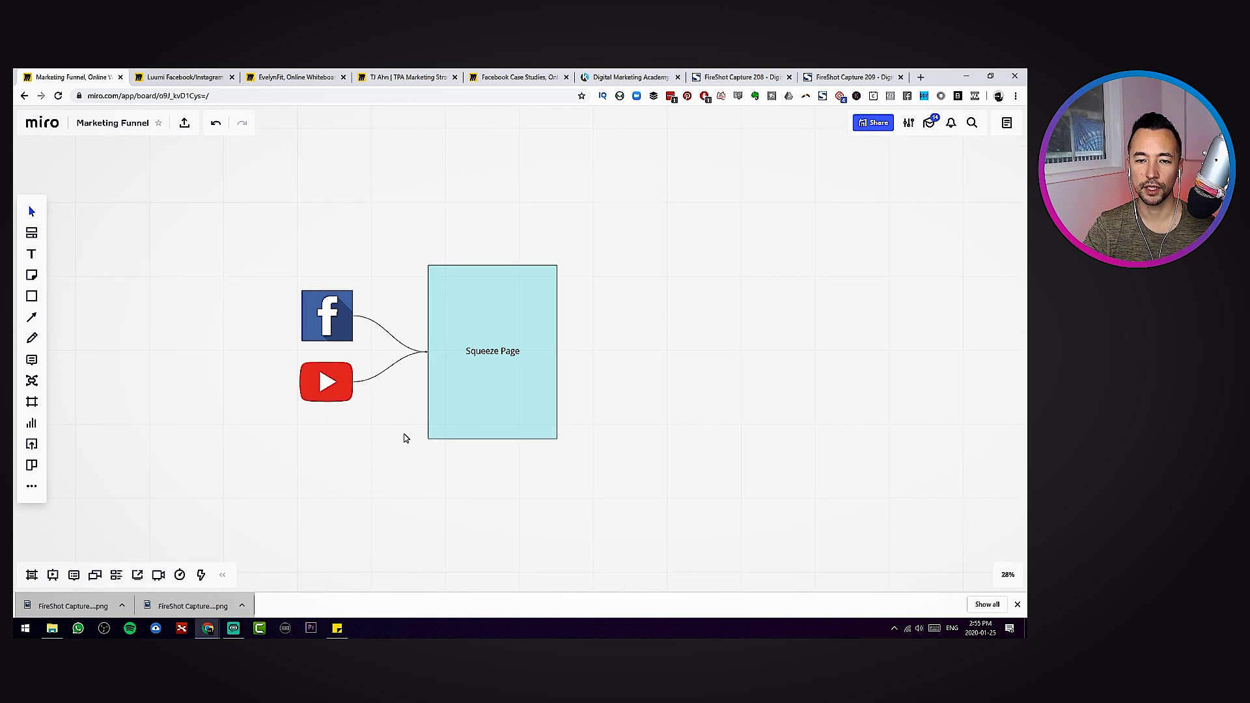
pyautogui.scroll(2, 413, 404)
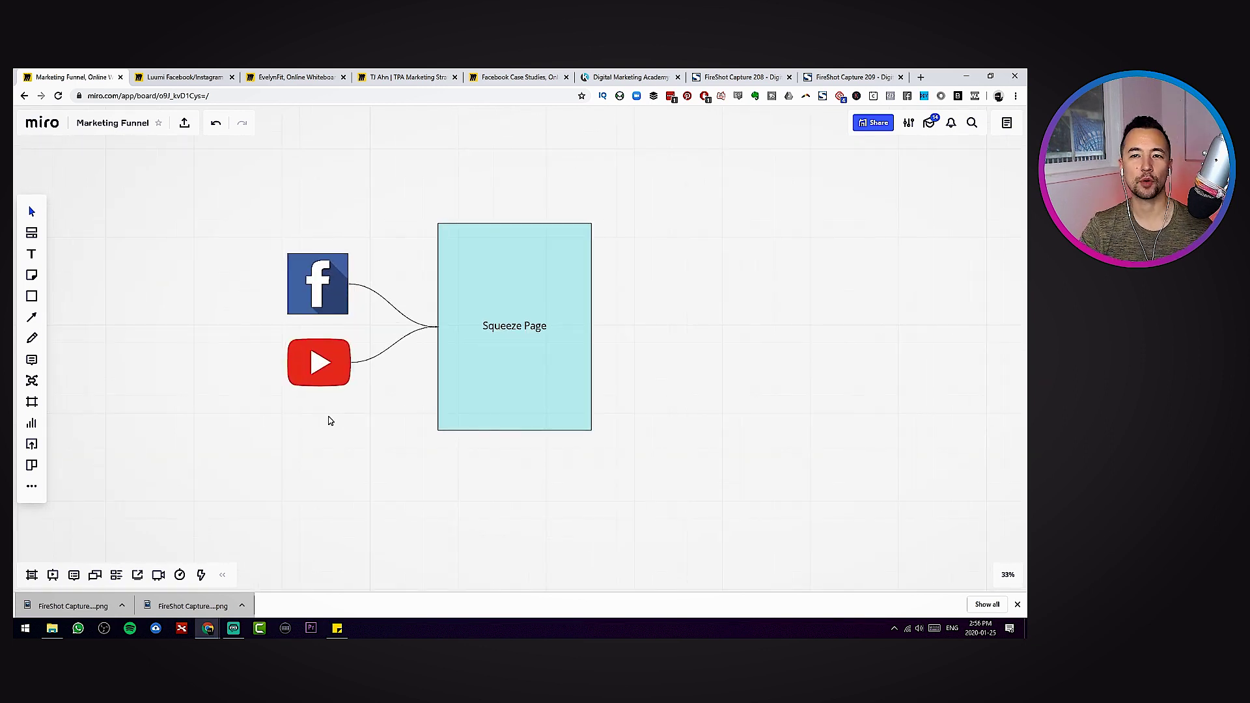
# - Draw a small rectangle in the lower Squeeze Page with red border and light red fill
pyautogui.click(32, 298)
pyautogui.click(66, 266)
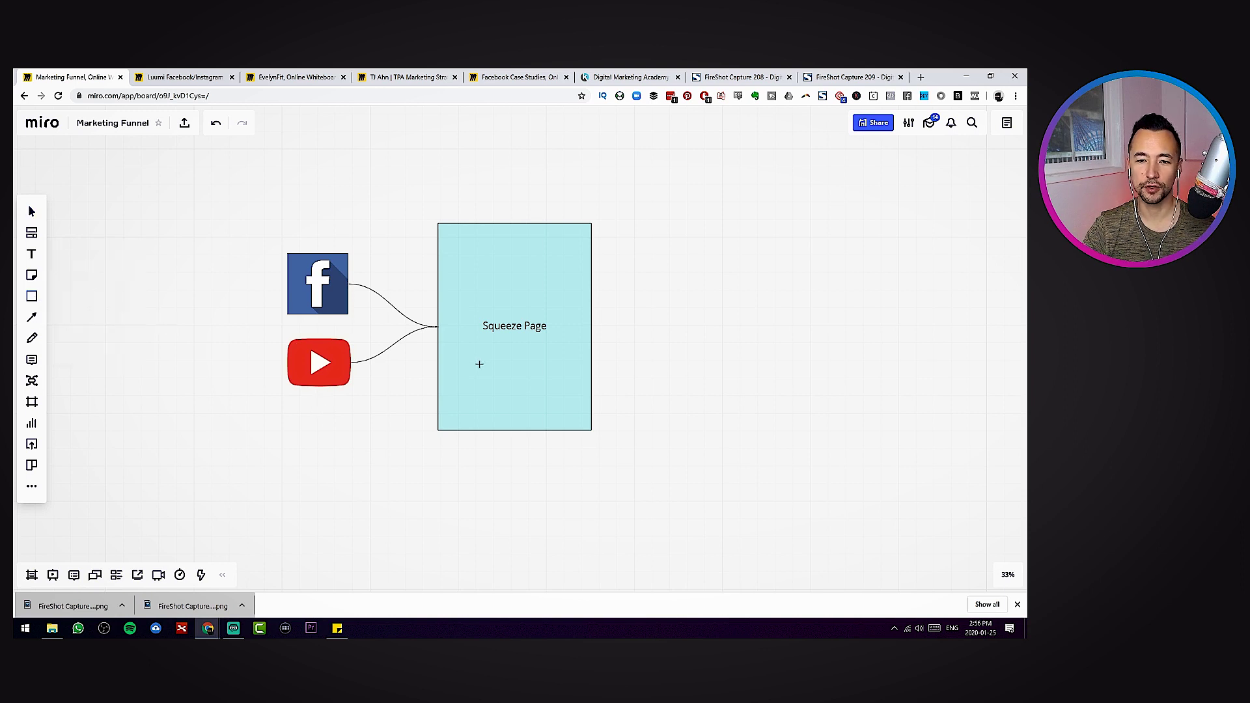
pyautogui.moveTo(479, 364); pyautogui.dragTo(555, 391)
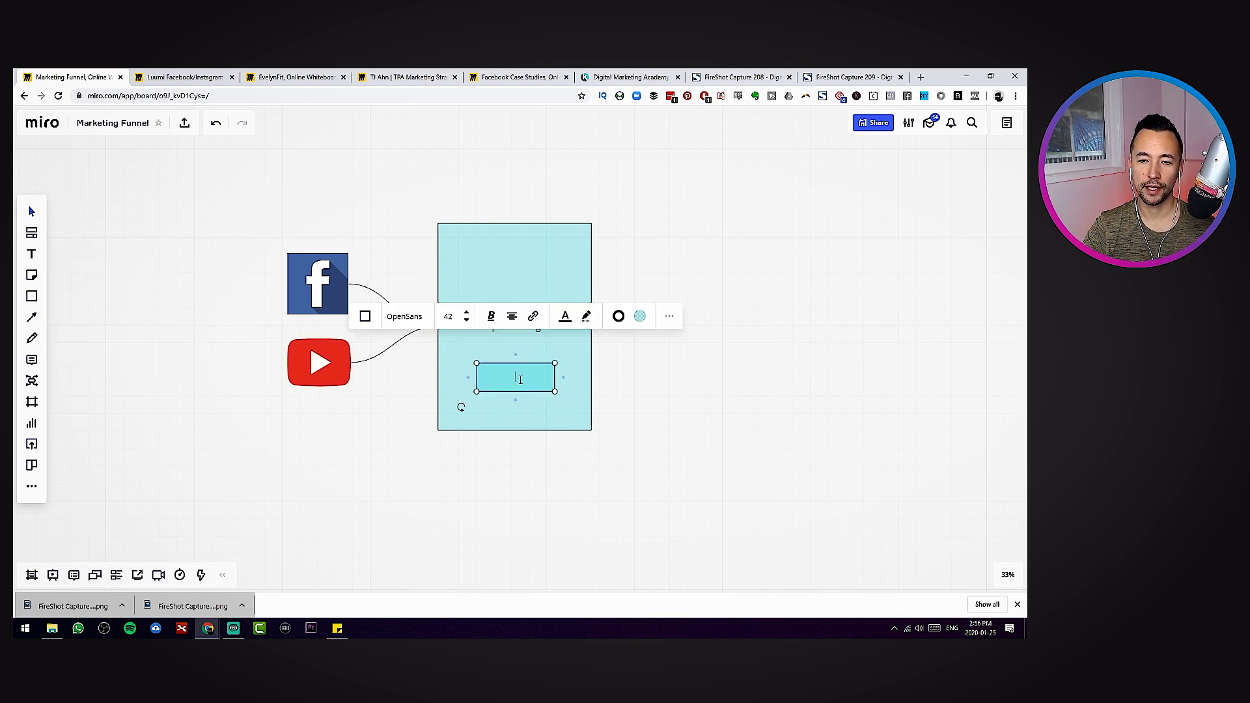
pyautogui.click(619, 317)
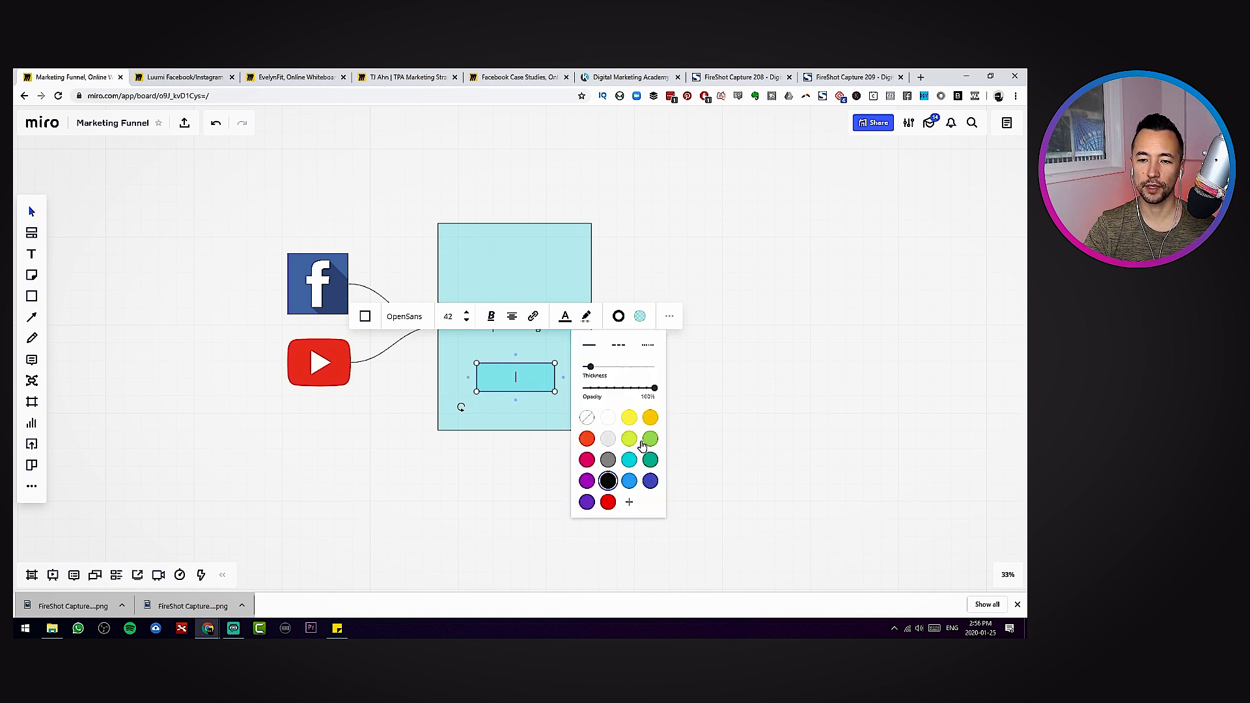
pyautogui.click(608, 502)
pyautogui.click(640, 317)
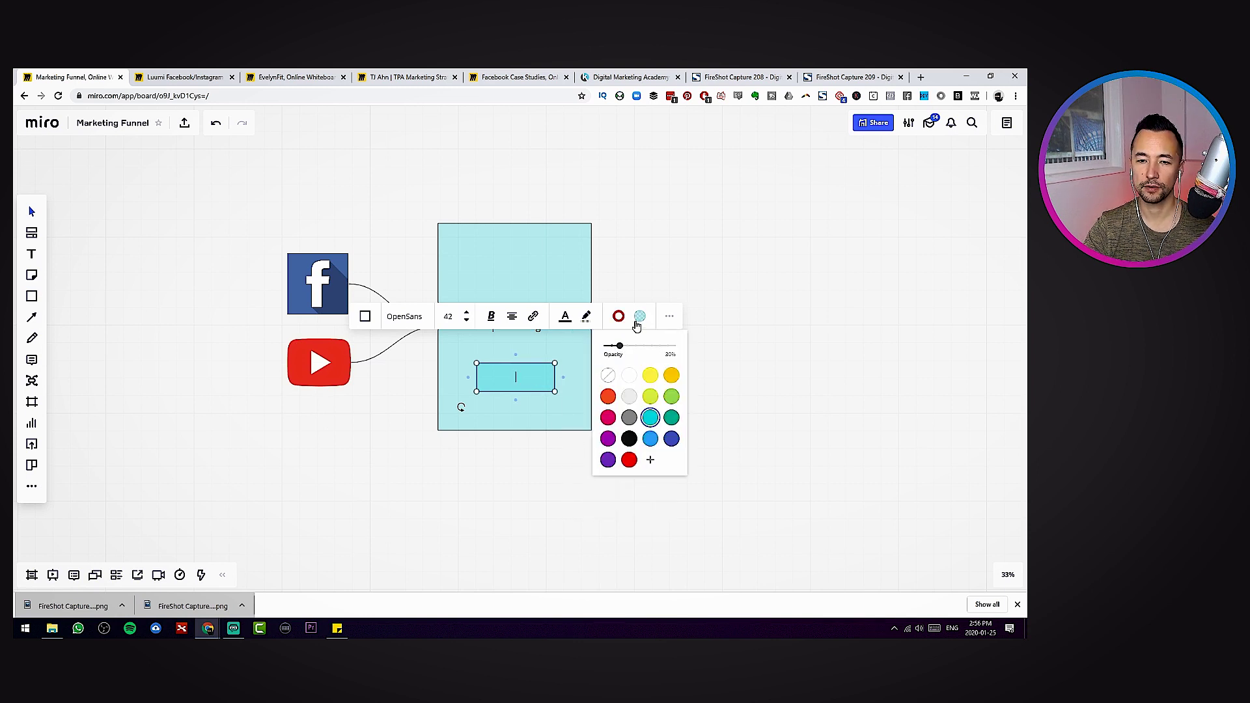
pyautogui.click(629, 459)
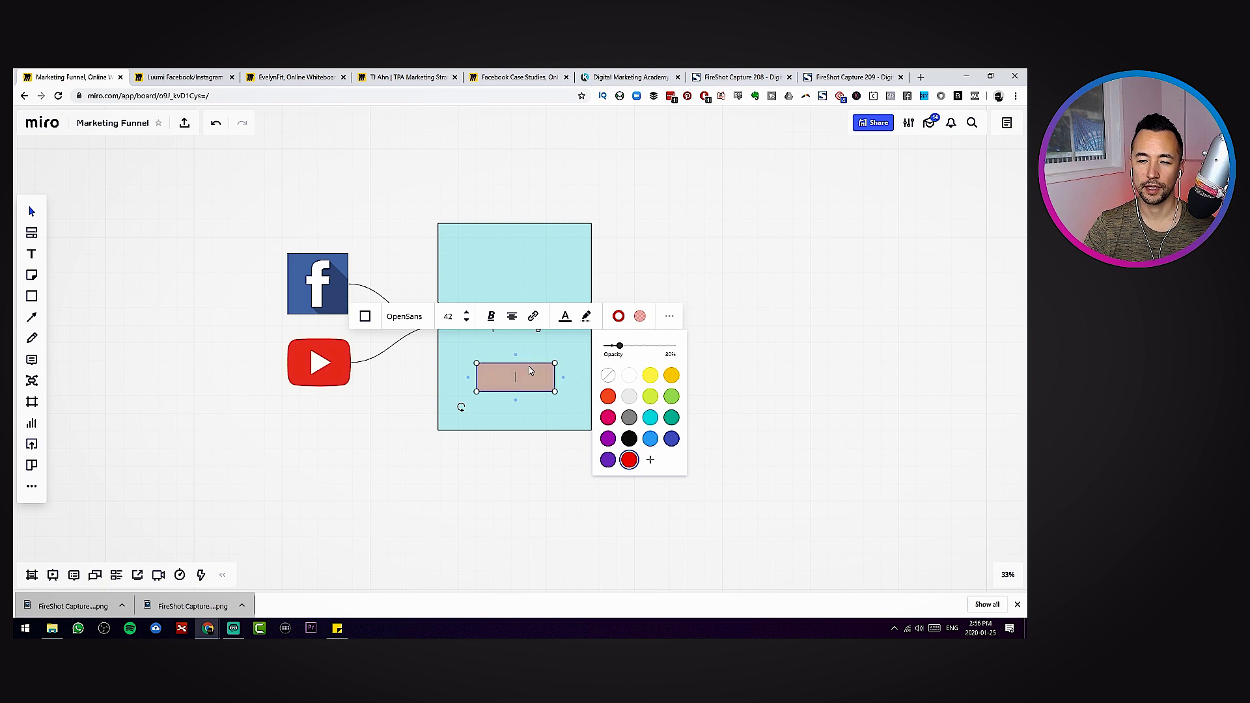
# - Label the button 'Download Now' and nudge it down to centre
pyautogui.write('wn')
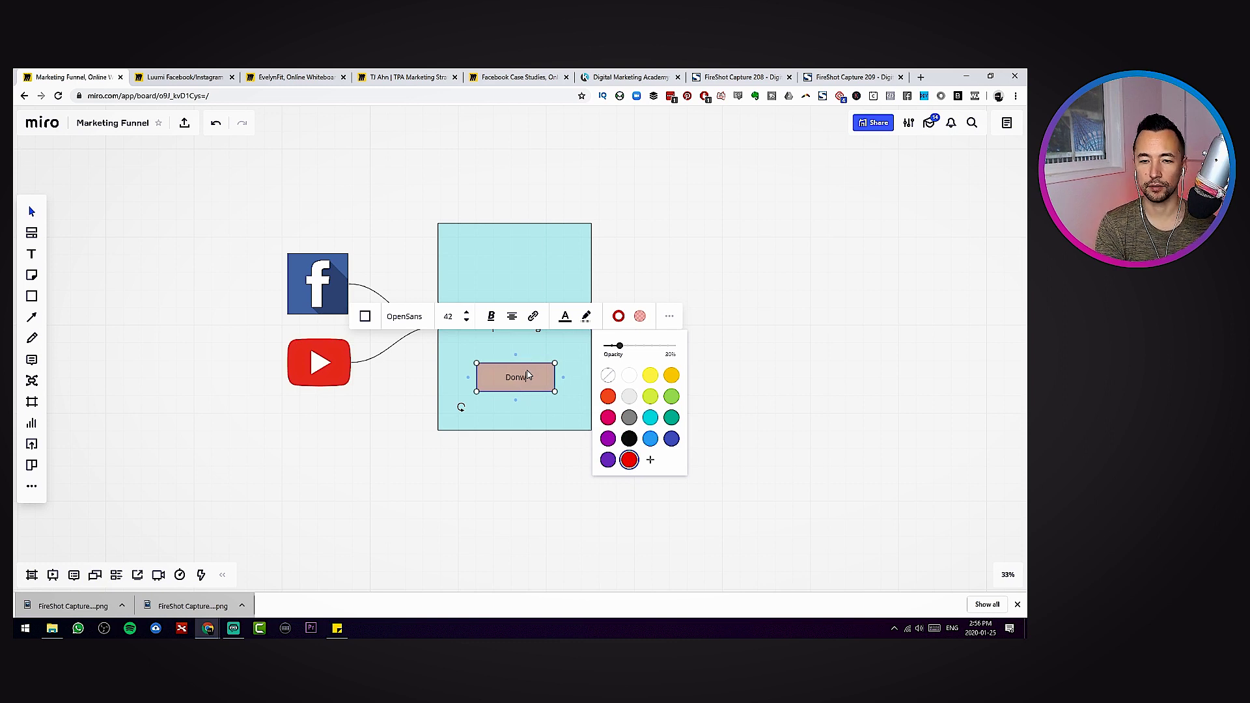
pyautogui.write('load Now')
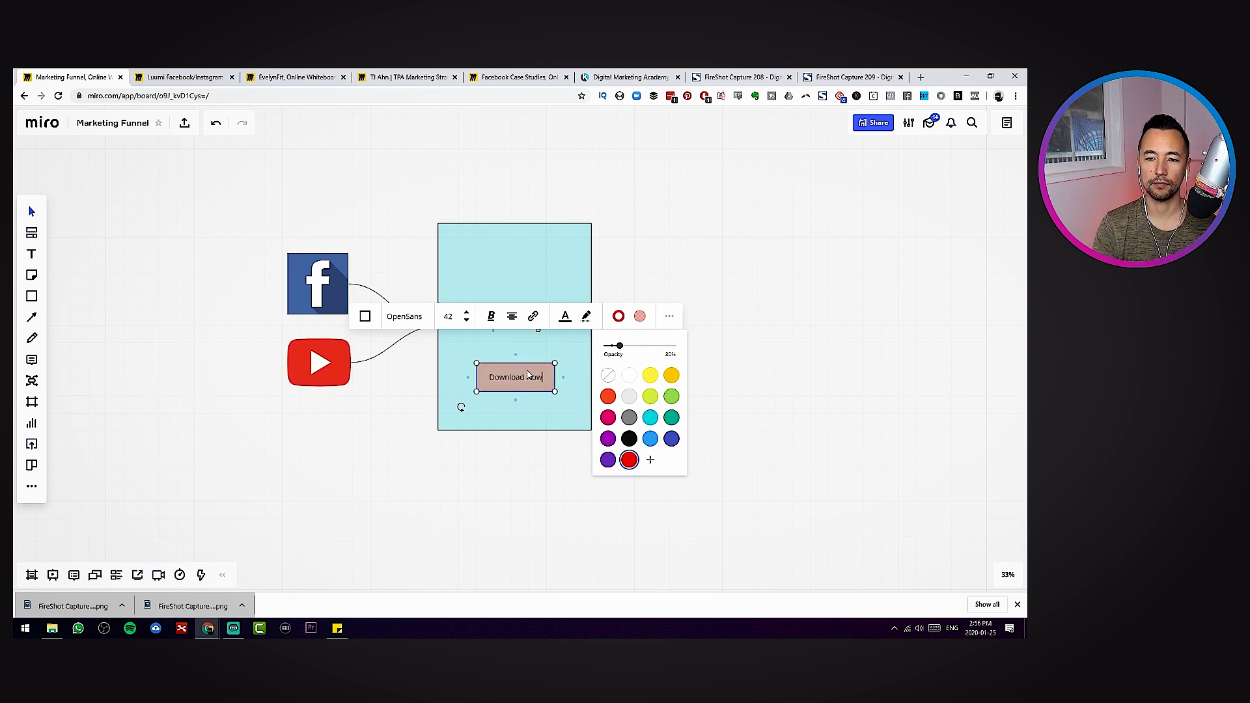
pyautogui.click(829, 341)
pyautogui.moveTo(541, 386); pyautogui.dragTo(538, 388)
pyautogui.click(456, 250)
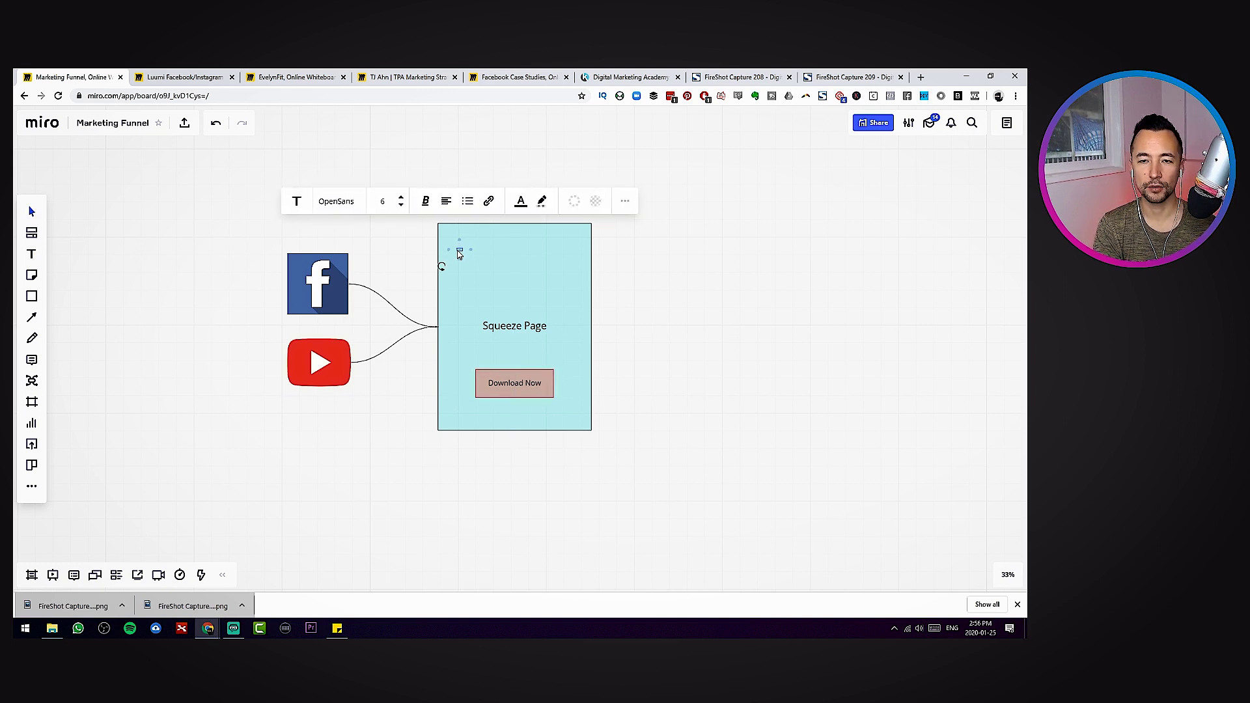
# - Raise the 'How to XYZ' text size to 80
pyautogui.click(402, 196)
pyautogui.click(402, 196)
pyautogui.click(402, 197)
pyautogui.click(401, 197)
pyautogui.click(403, 197)
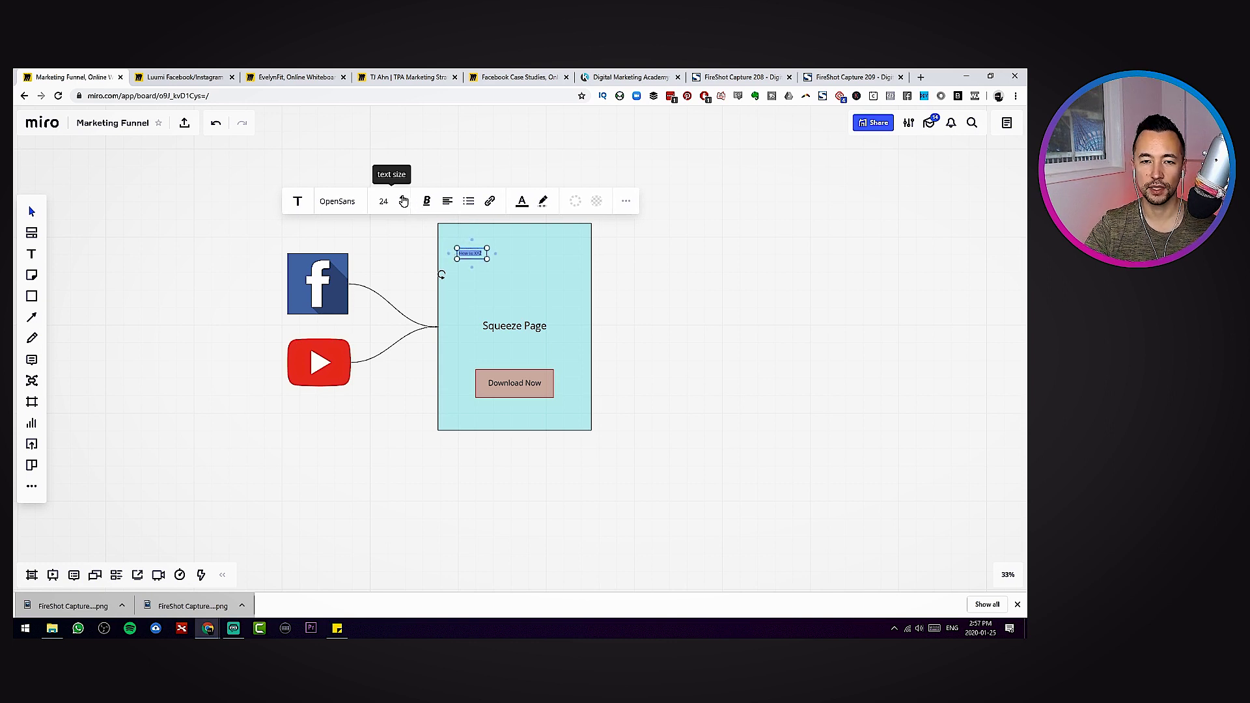
pyautogui.click(403, 197)
pyautogui.click(403, 197)
pyautogui.click(403, 198)
pyautogui.click(403, 197)
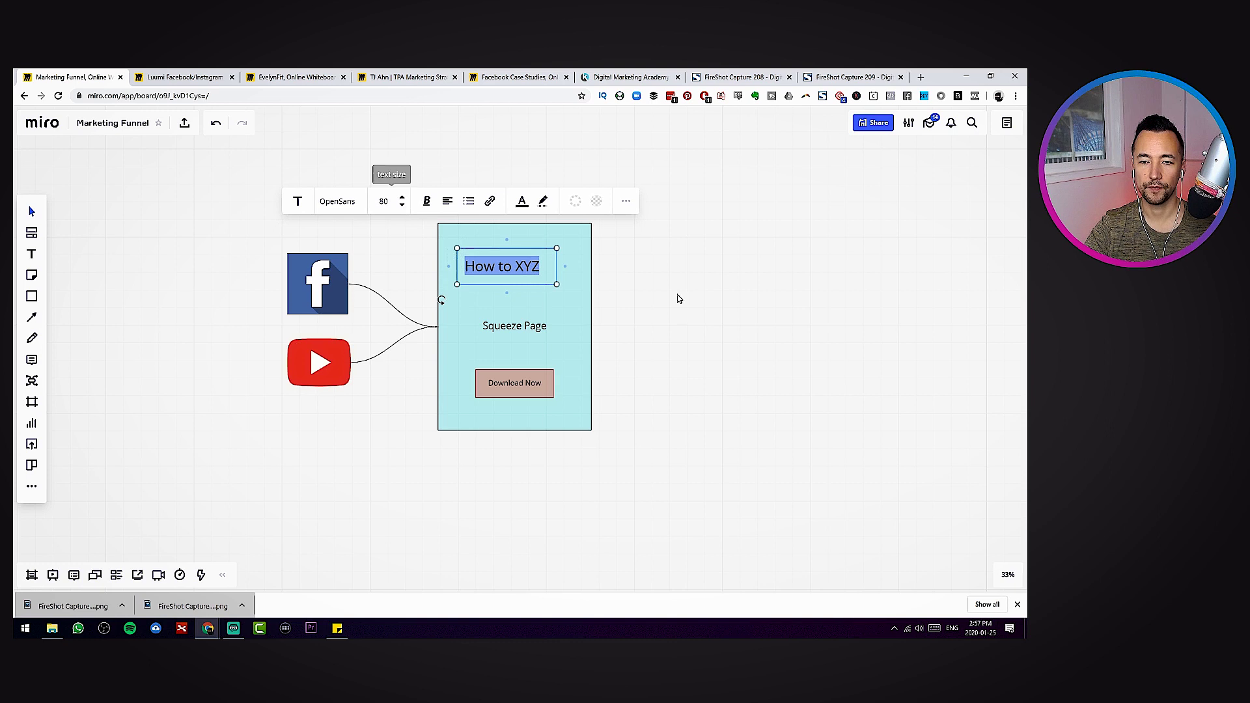
# - Centre the 'How to XYZ' headline at the top of the Squeeze Page
pyautogui.click(651, 296)
pyautogui.moveTo(521, 271); pyautogui.dragTo(533, 265)
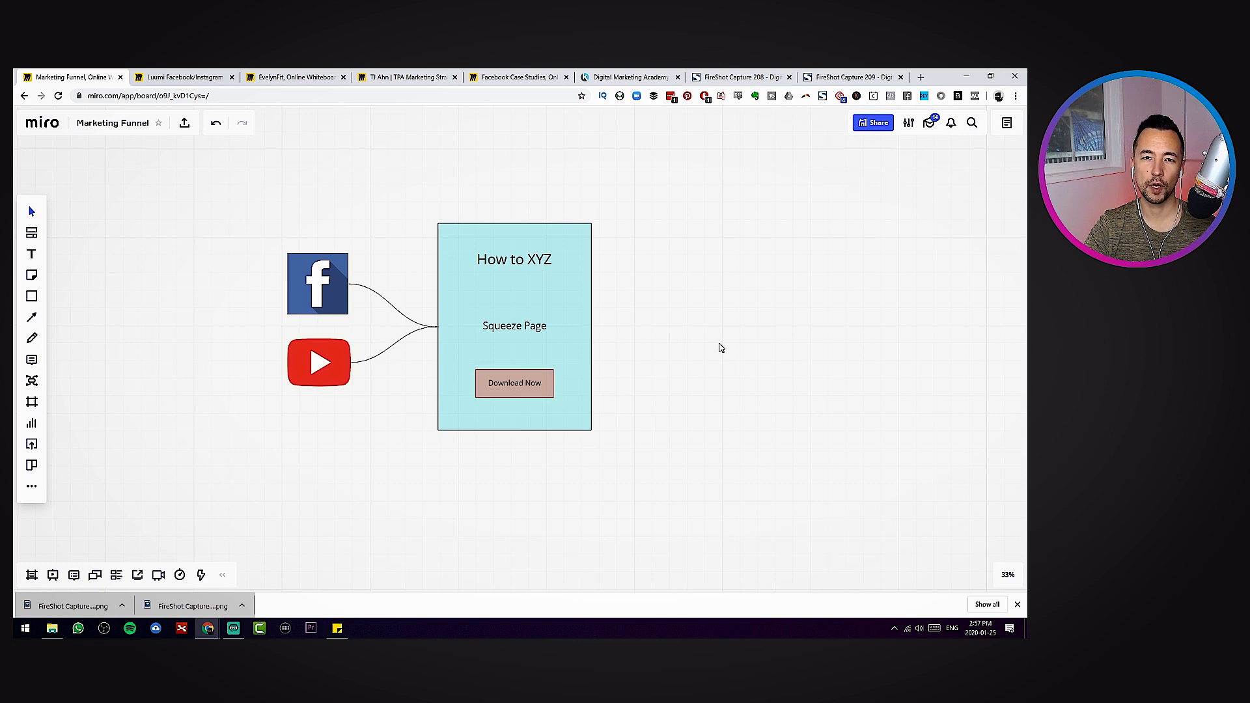
pyautogui.scroll(-2, 742, 356)
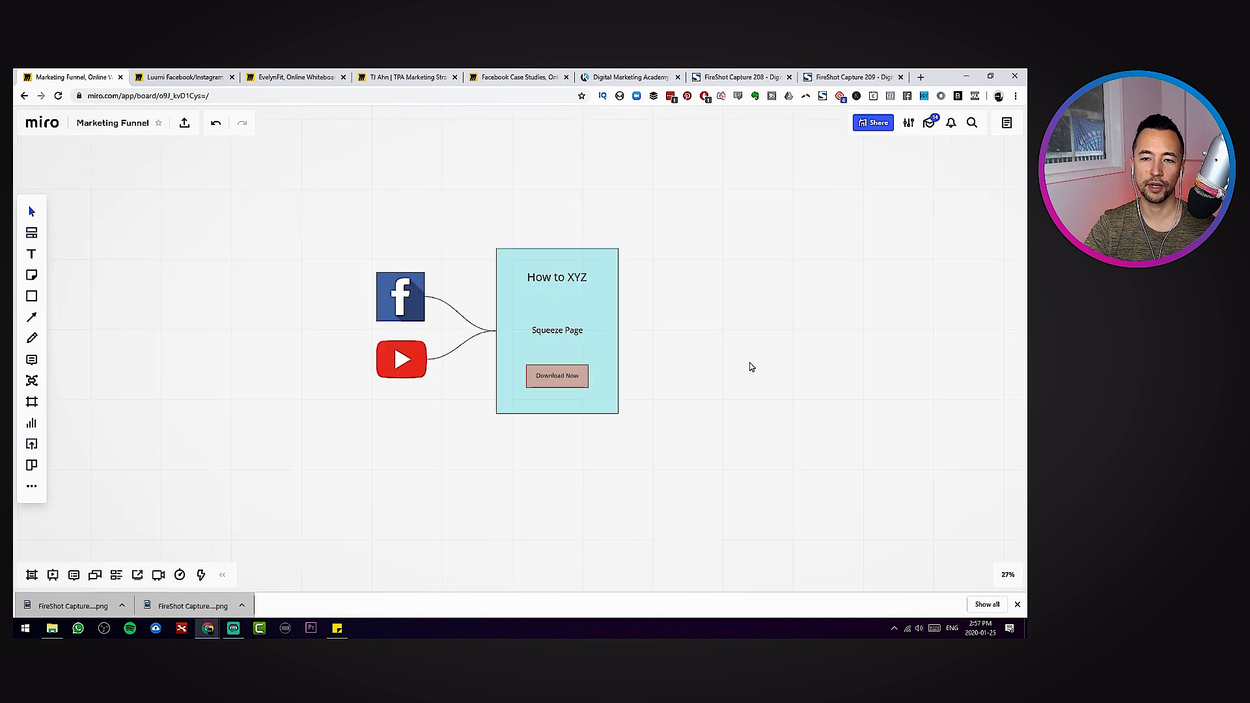
pyautogui.moveTo(748, 357); pyautogui.dragTo(546, 373)
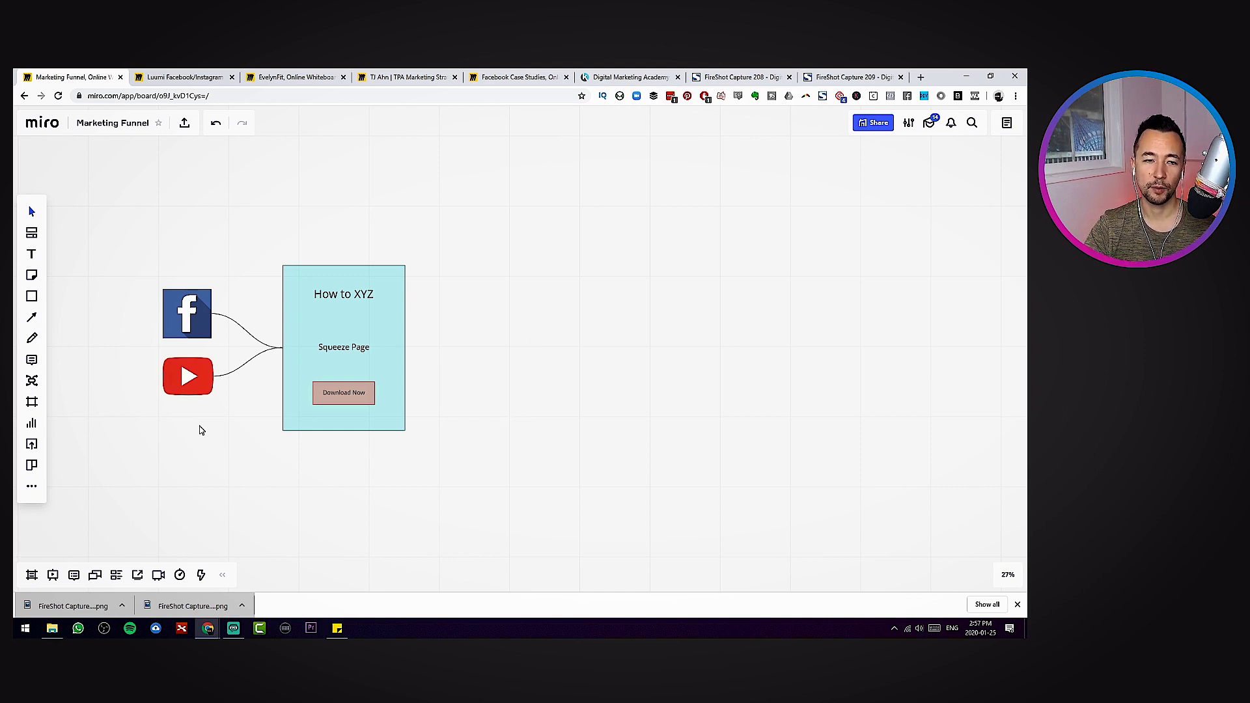
pyautogui.click(33, 492)
# - Search IconFinder for 'emails' and place an enlarged envelope icon right of the Squeeze Page
pyautogui.click(182, 306)
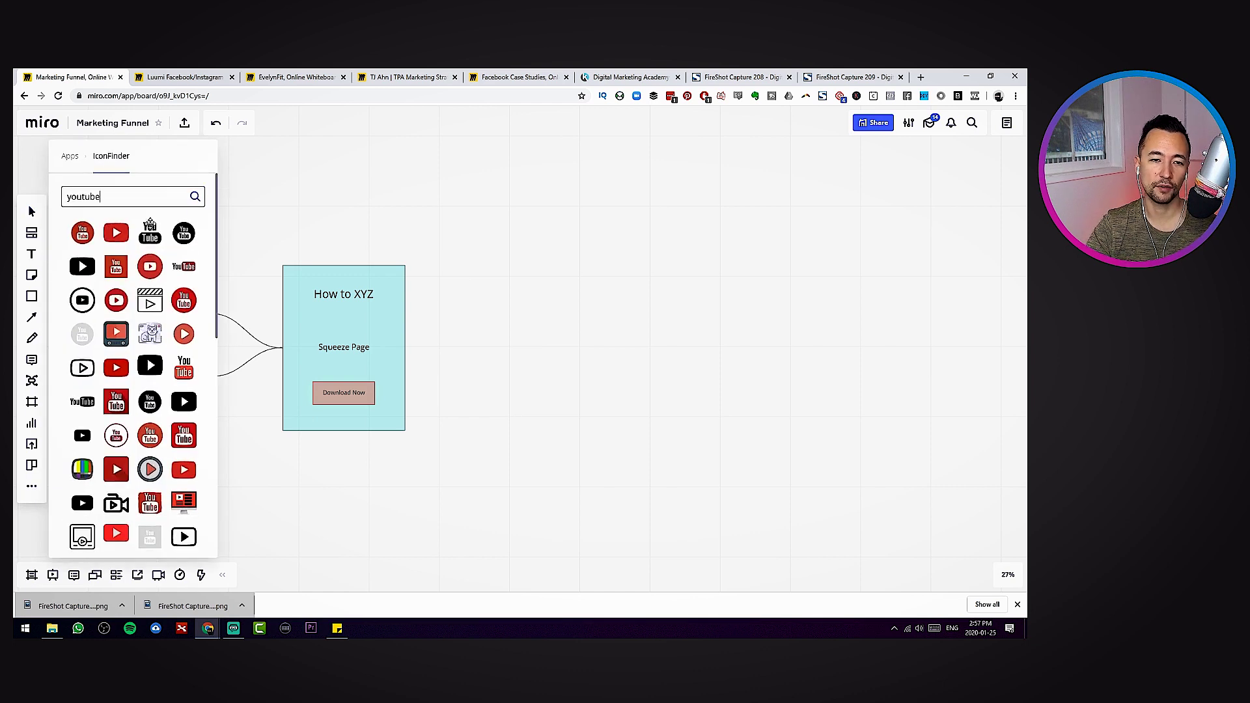
pyautogui.doubleClick(140, 192)
pyautogui.write('emails')
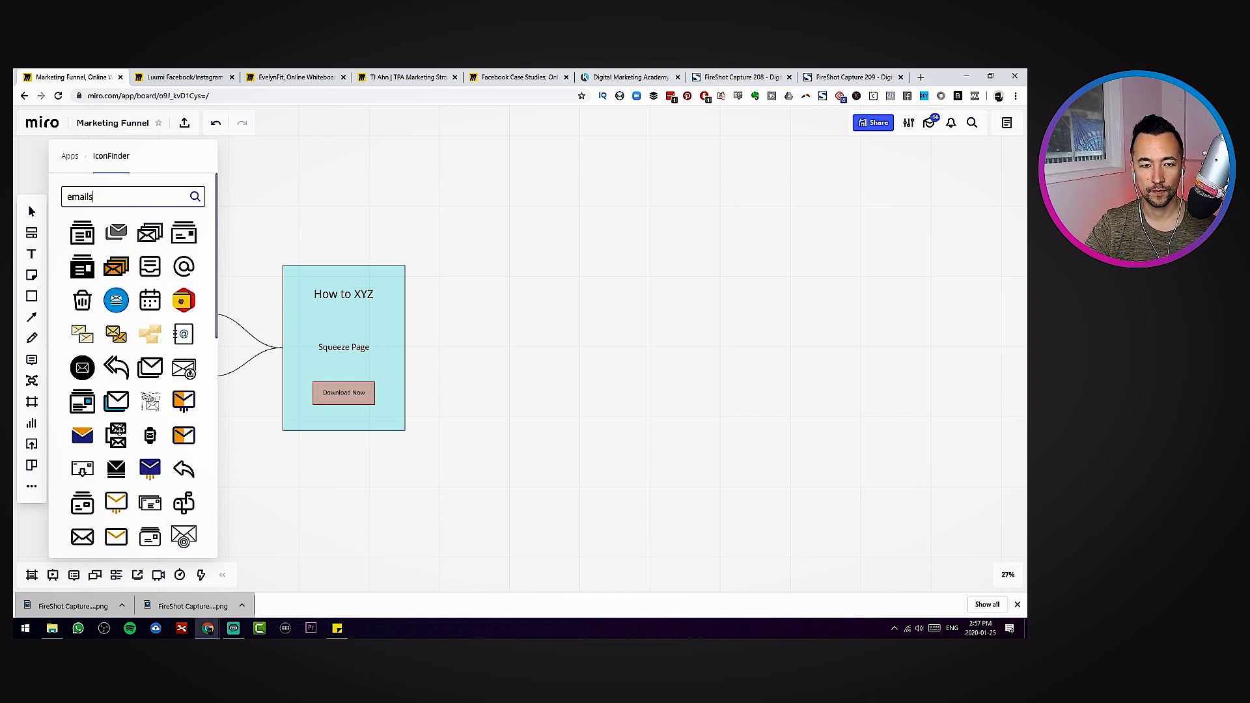
pyautogui.scroll(-3, 180, 311)
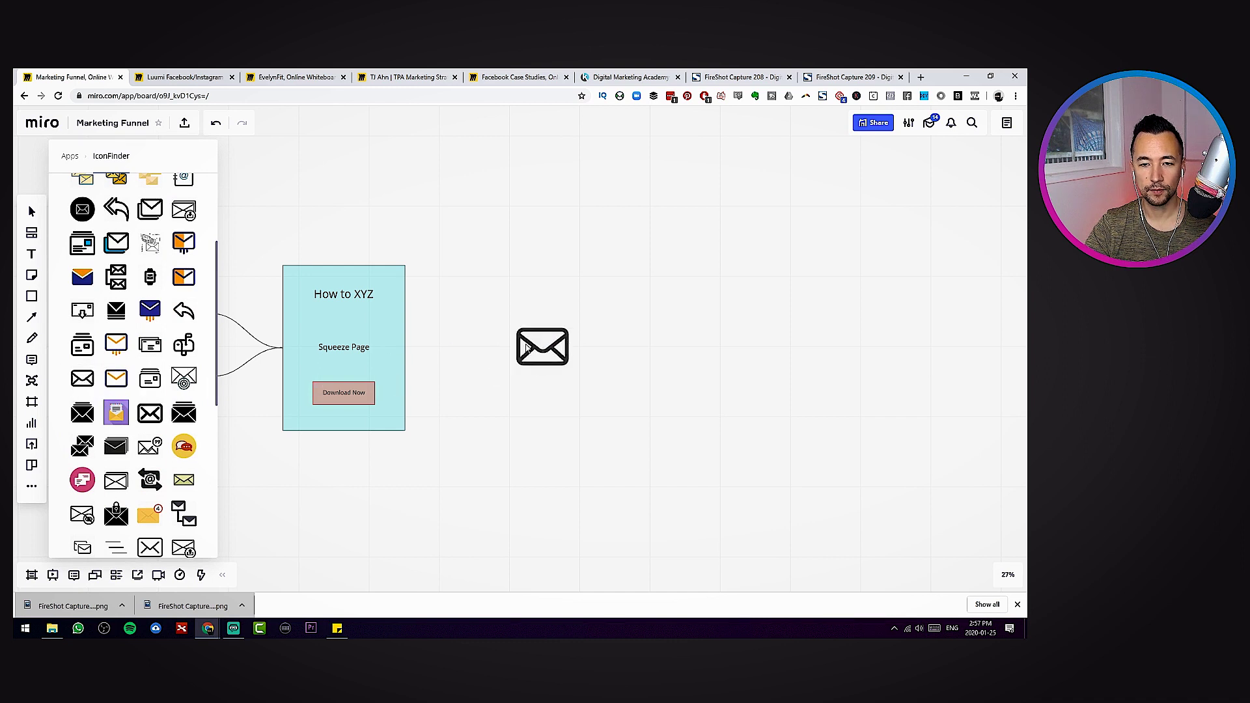
pyautogui.moveTo(526, 347); pyautogui.dragTo(498, 351)
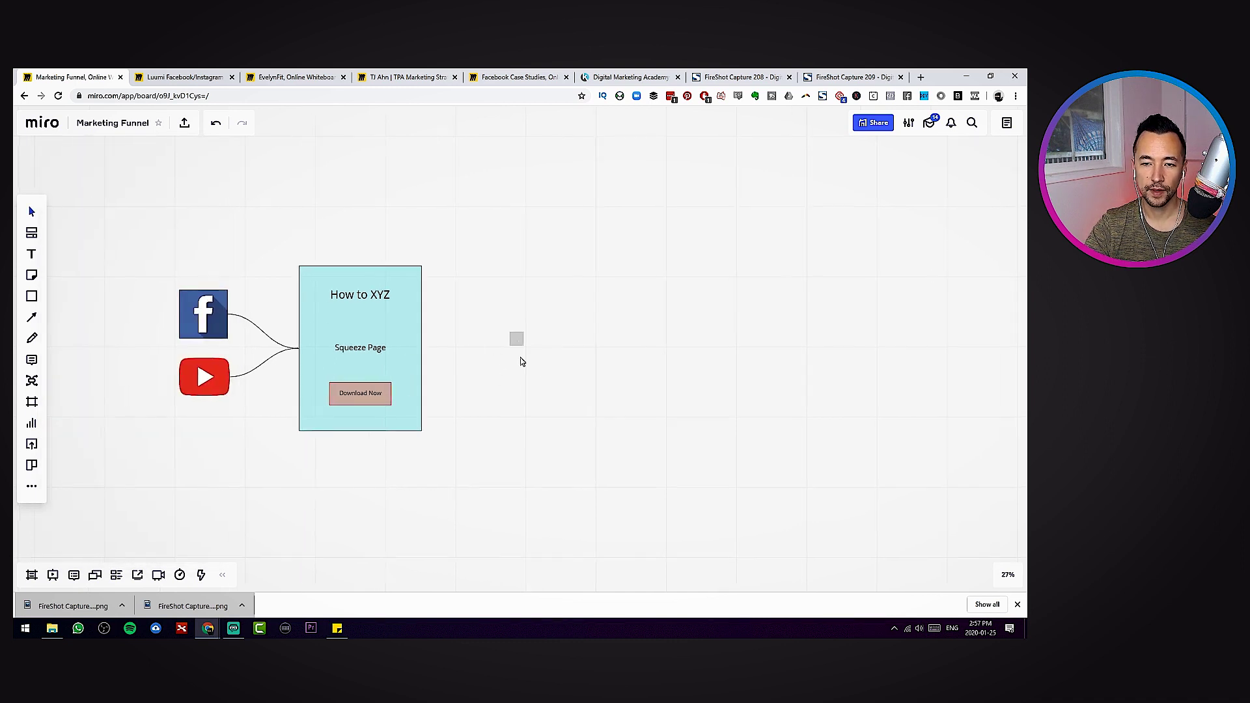
pyautogui.moveTo(508, 346); pyautogui.dragTo(360, 348)
pyautogui.click(538, 349)
# - Duplicate the envelope to five copies arranged as a column of three and a column of two
pyautogui.click(501, 357)
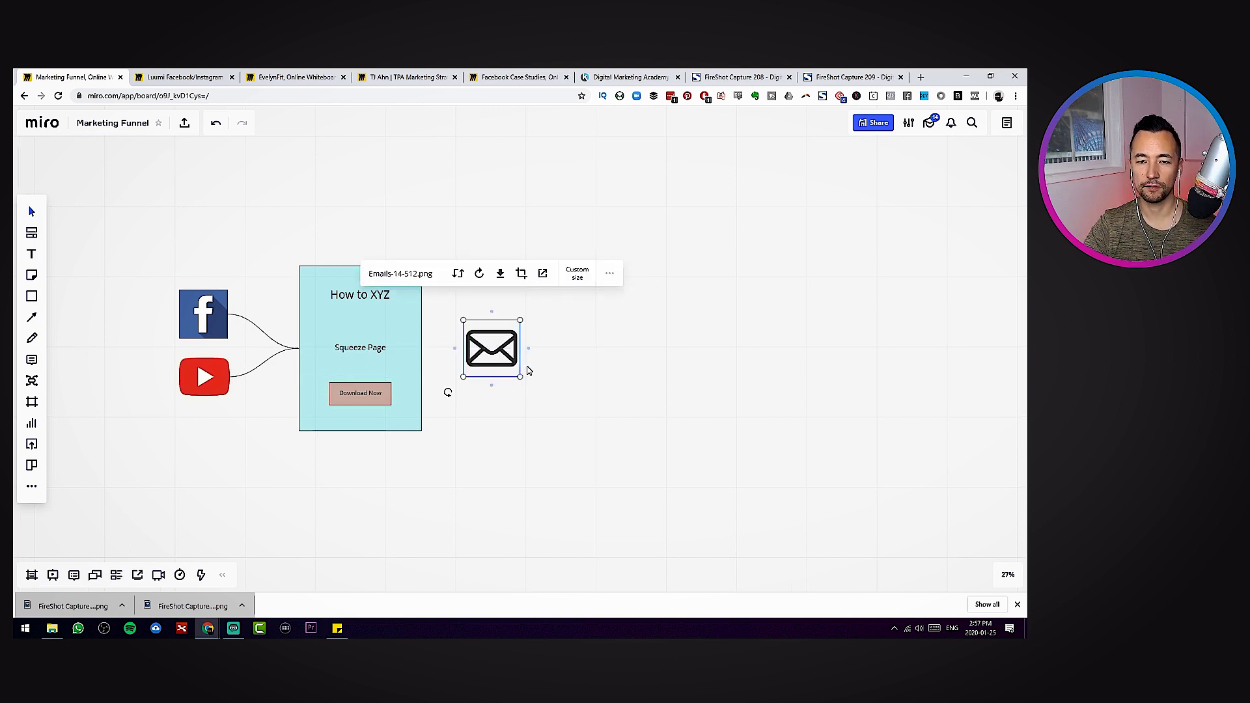
pyautogui.hotkey('ctrl', 'd')
pyautogui.hotkey('ctrl', 'd')
pyautogui.hotkey('ctrl', 'd')
pyautogui.hotkey('ctrl', 'd')
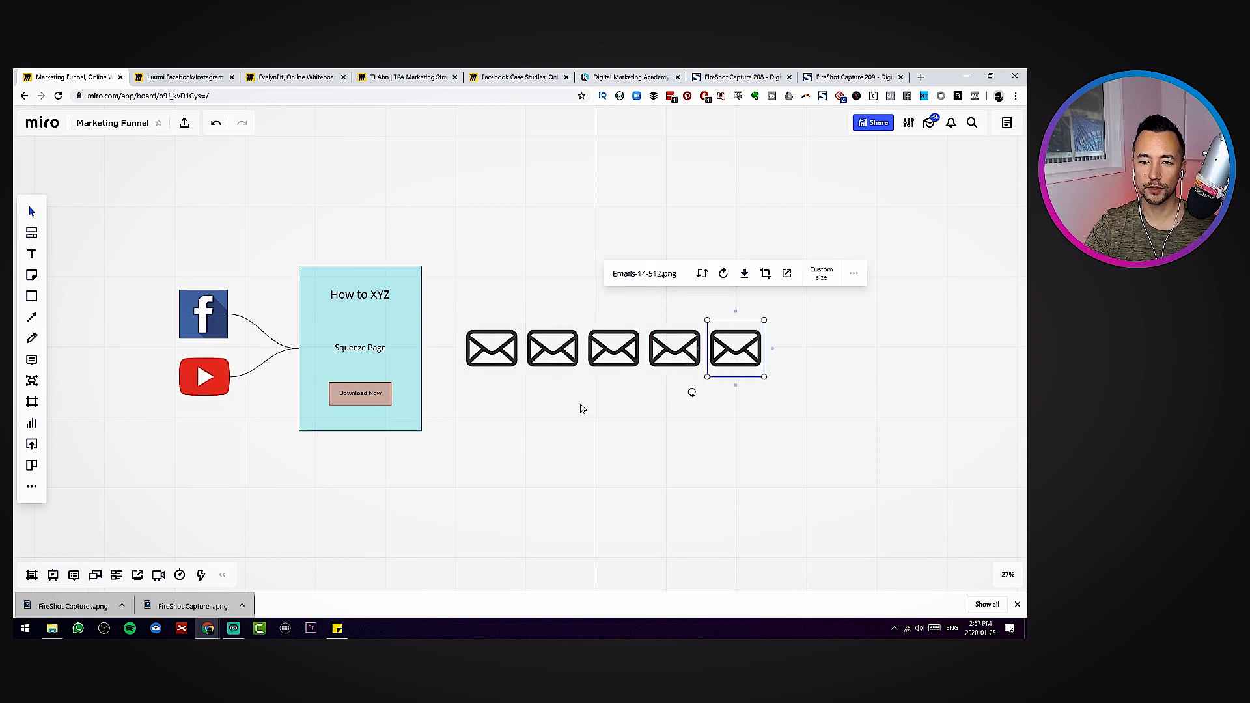
pyautogui.click(566, 414)
pyautogui.moveTo(513, 357); pyautogui.dragTo(514, 296)
pyautogui.moveTo(553, 351); pyautogui.dragTo(494, 336)
pyautogui.moveTo(611, 356); pyautogui.dragTo(493, 385)
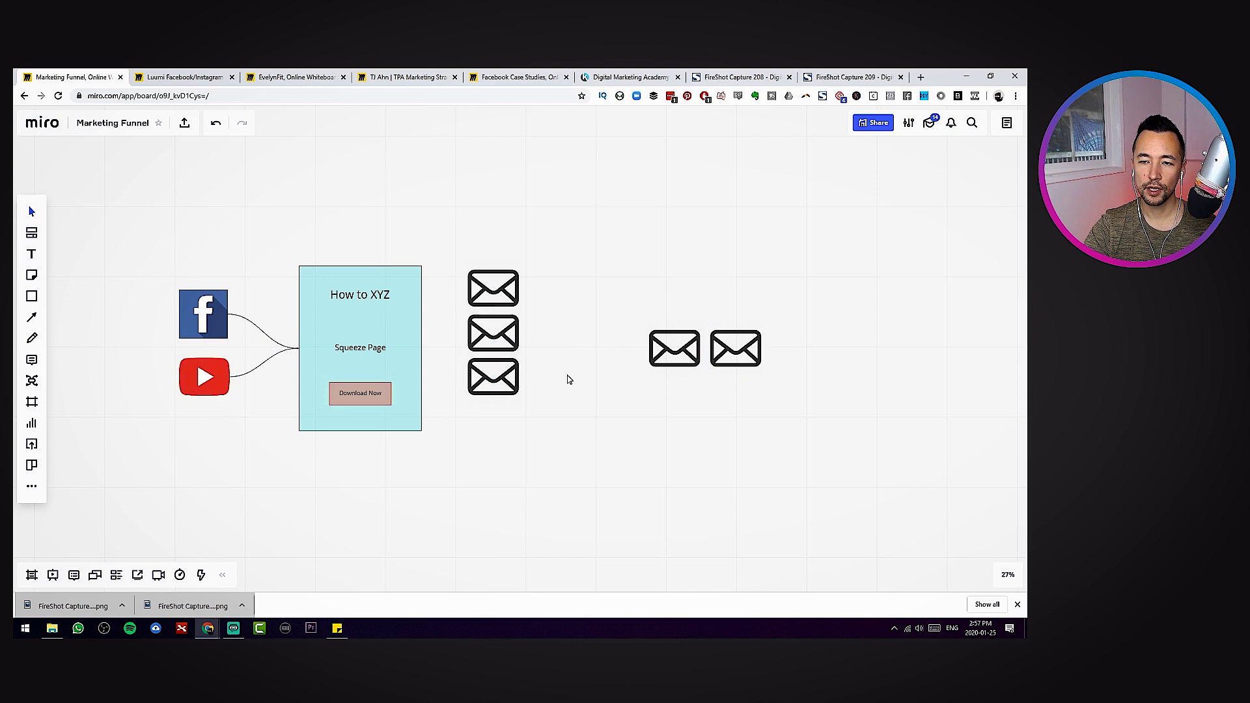
pyautogui.moveTo(680, 365); pyautogui.dragTo(584, 325)
pyautogui.moveTo(741, 355); pyautogui.dragTo(584, 368)
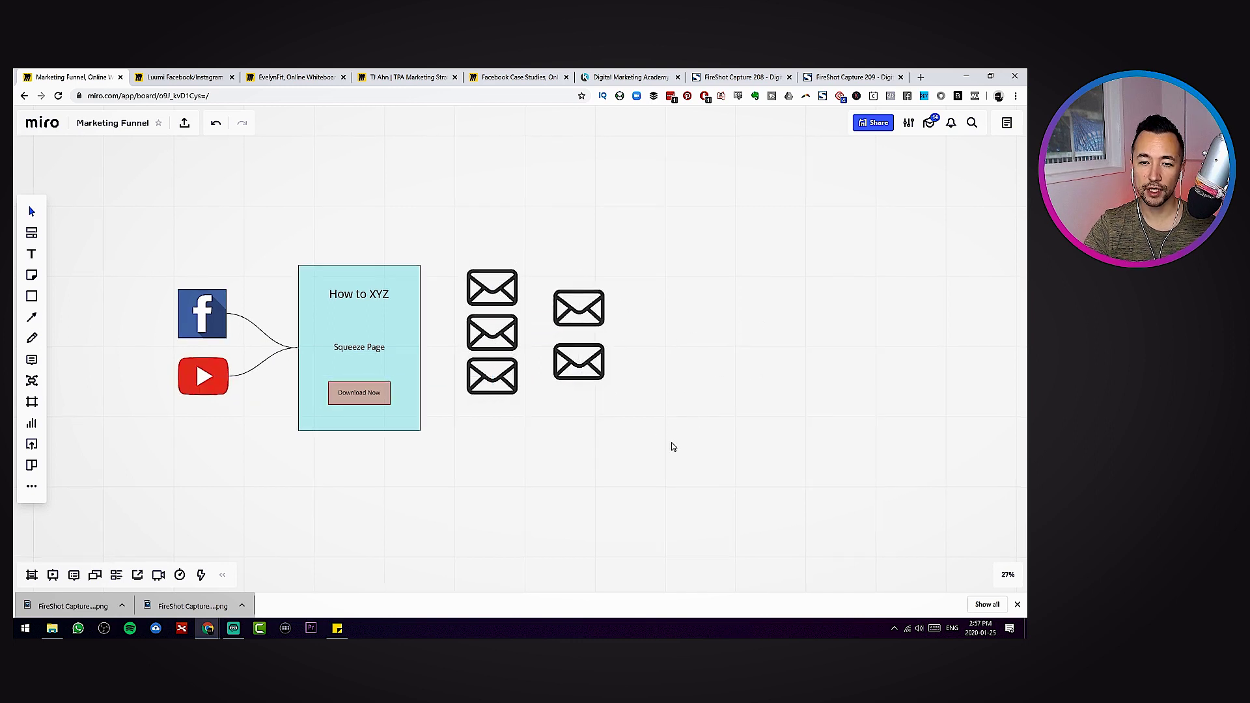
# - Move all five envelopes down together to align with the Squeeze Page
pyautogui.moveTo(618, 265); pyautogui.dragTo(459, 426)
pyautogui.moveTo(498, 345); pyautogui.dragTo(496, 355)
pyautogui.click(548, 441)
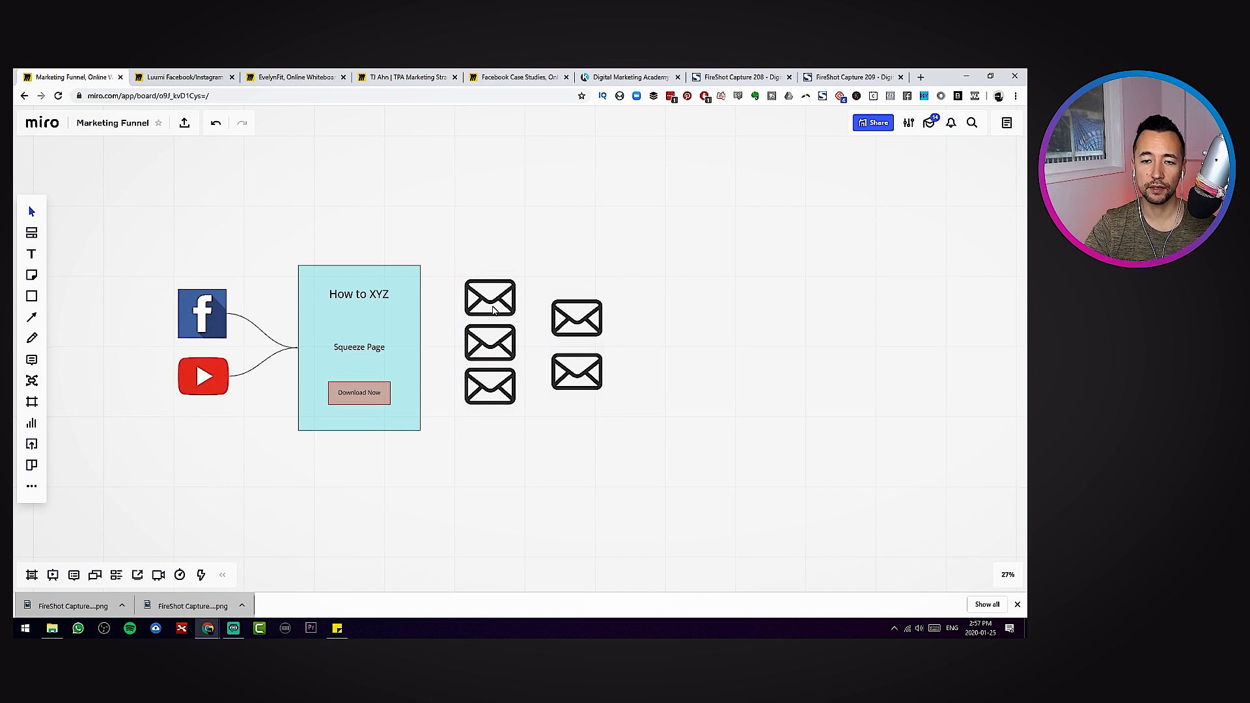
pyautogui.scroll(10, 493, 311)
# - Add a text box reading 'Email 1 - SUBJECT LINE' above the top envelope
pyautogui.doubleClick(447, 254)
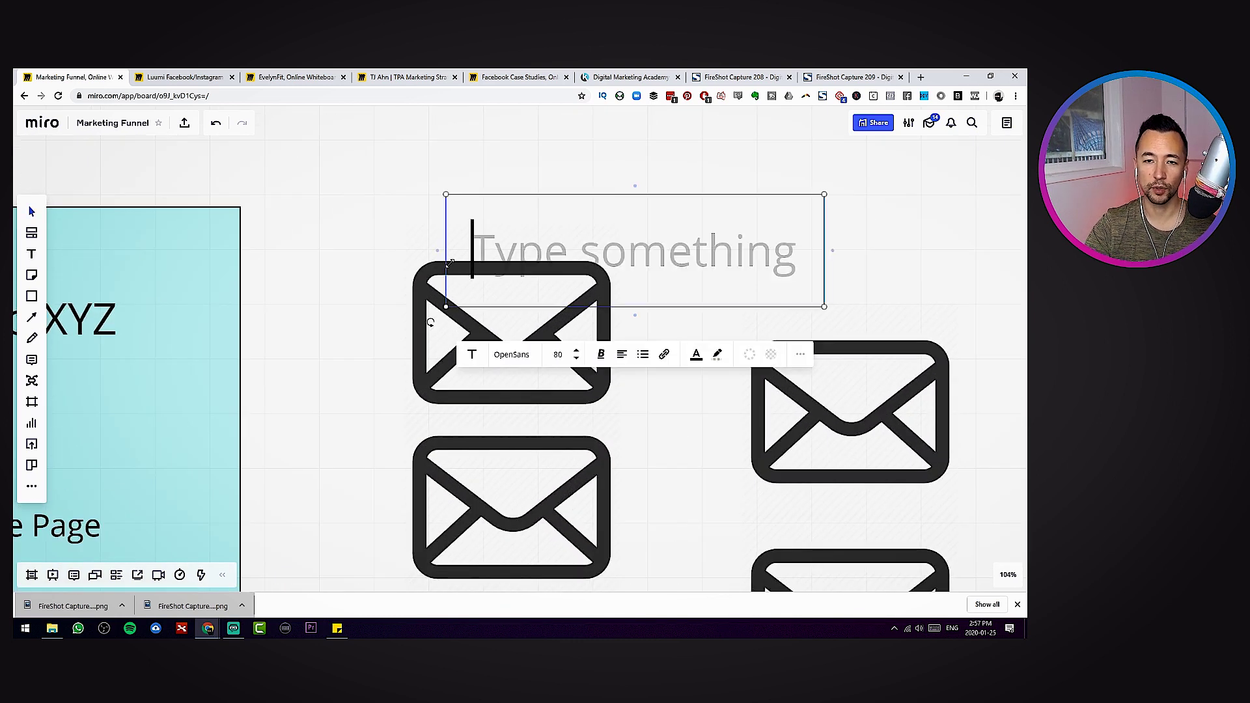
pyautogui.write('Email 1 - ')
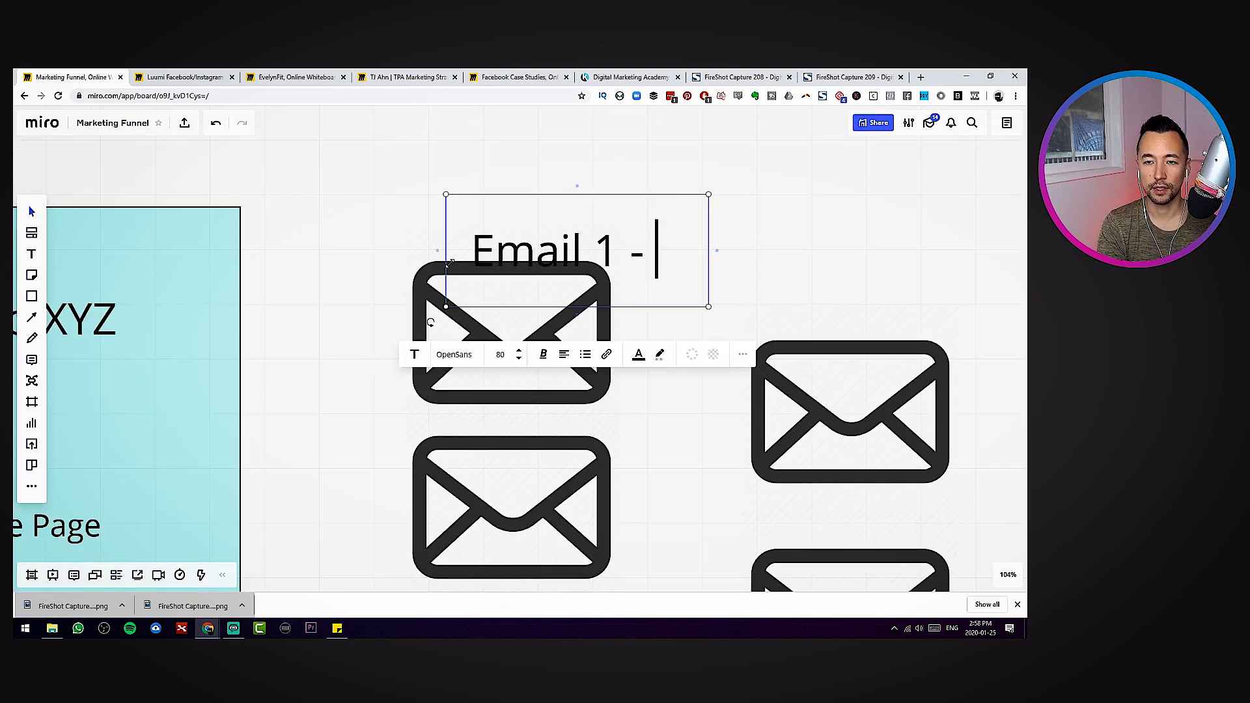
pyautogui.write('D')
pyautogui.press('BackSpace')
pyautogui.write('SUBJECT')
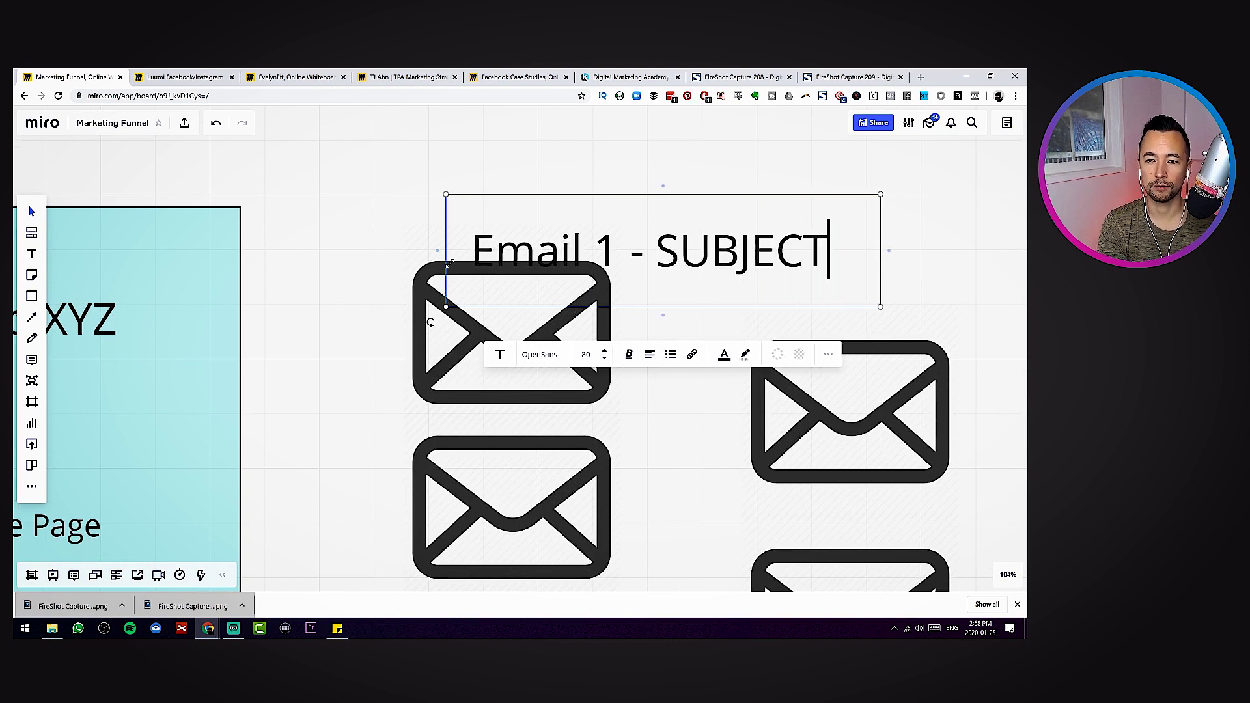
pyautogui.write(' LINE')
pyautogui.click(427, 206)
# - Shrink the 'Email 1 - SUBJECT LINE' caption and centre it above the top envelope
pyautogui.click(482, 224)
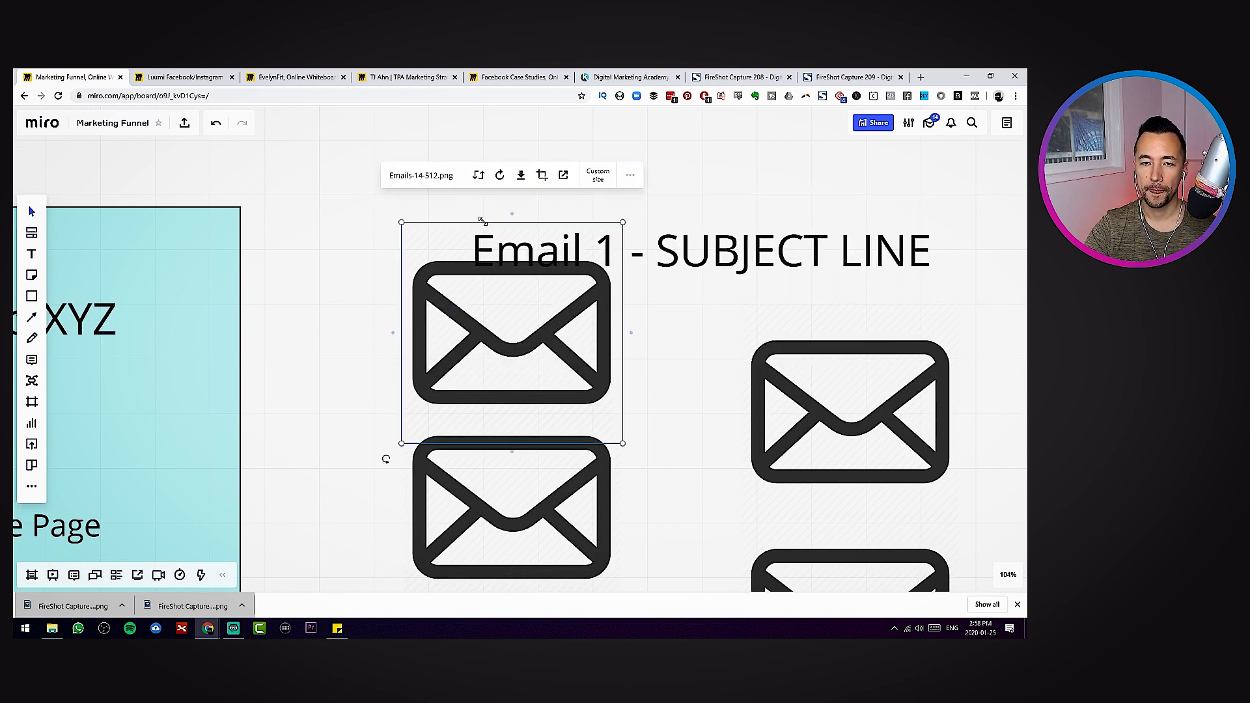
pyautogui.click(636, 238)
pyautogui.moveTo(448, 190); pyautogui.dragTo(511, 261)
pyautogui.scroll(7, 512, 261)
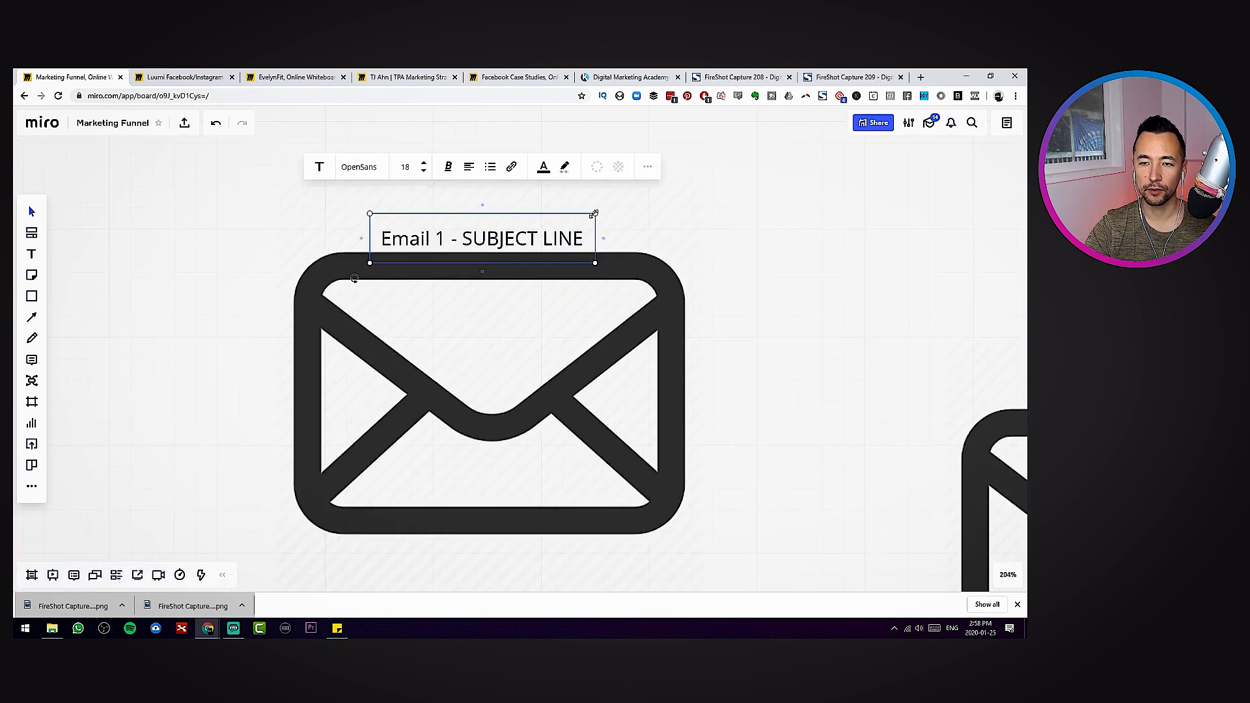
pyautogui.moveTo(558, 227); pyautogui.dragTo(543, 231)
pyautogui.moveTo(455, 244); pyautogui.dragTo(490, 244)
# - Pan and zoom to re-centre the whole funnel diagram in view
pyautogui.scroll(-10, 748, 259)
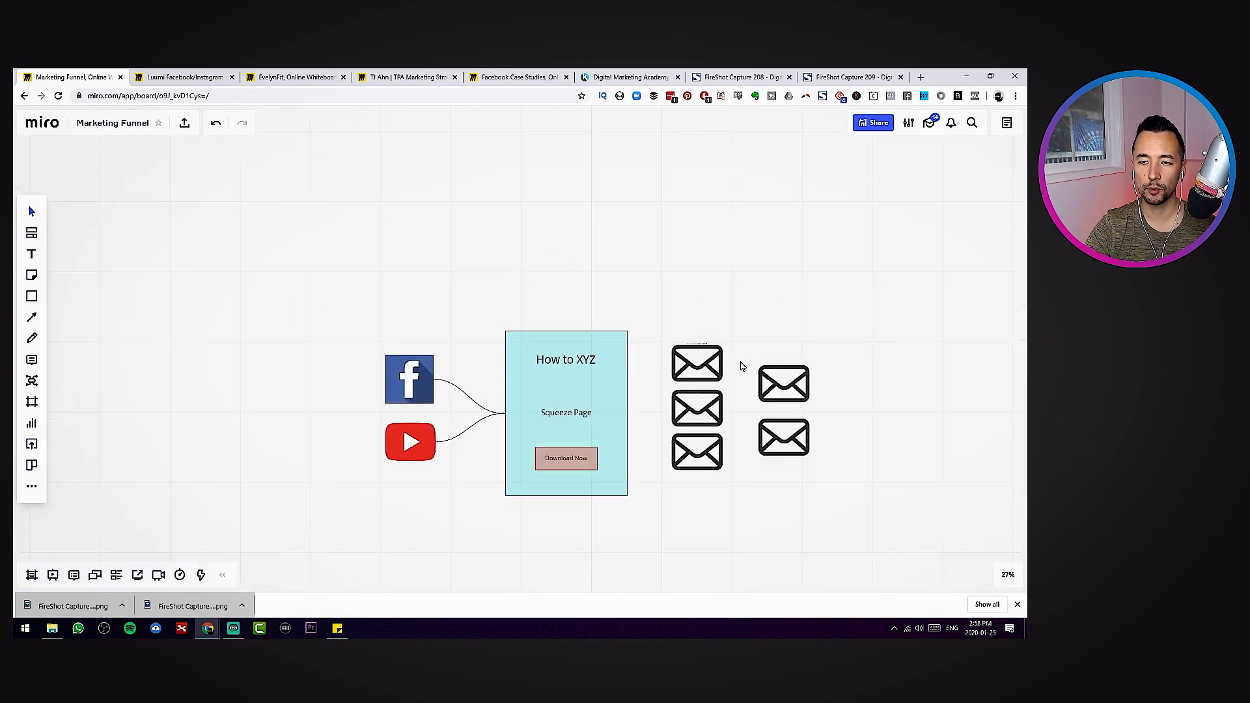
pyautogui.scroll(-2, 690, 466)
pyautogui.scroll(3, 631, 456)
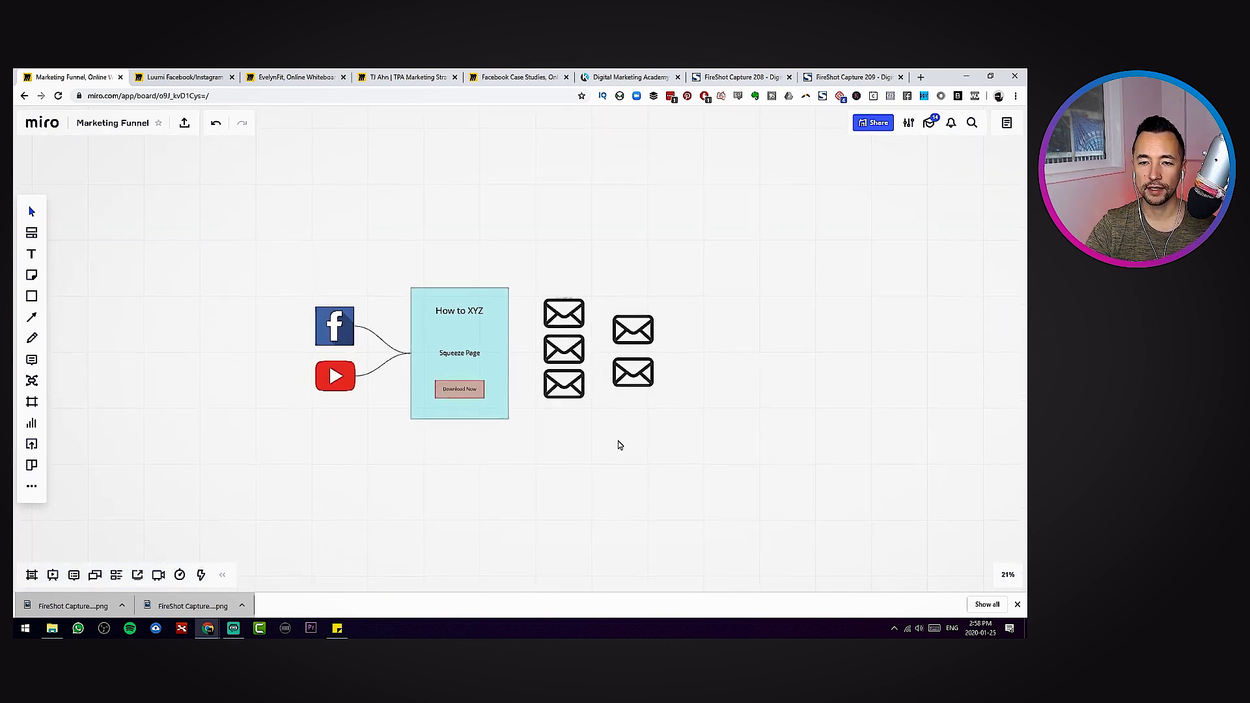
pyautogui.moveTo(599, 446); pyautogui.dragTo(636, 446)
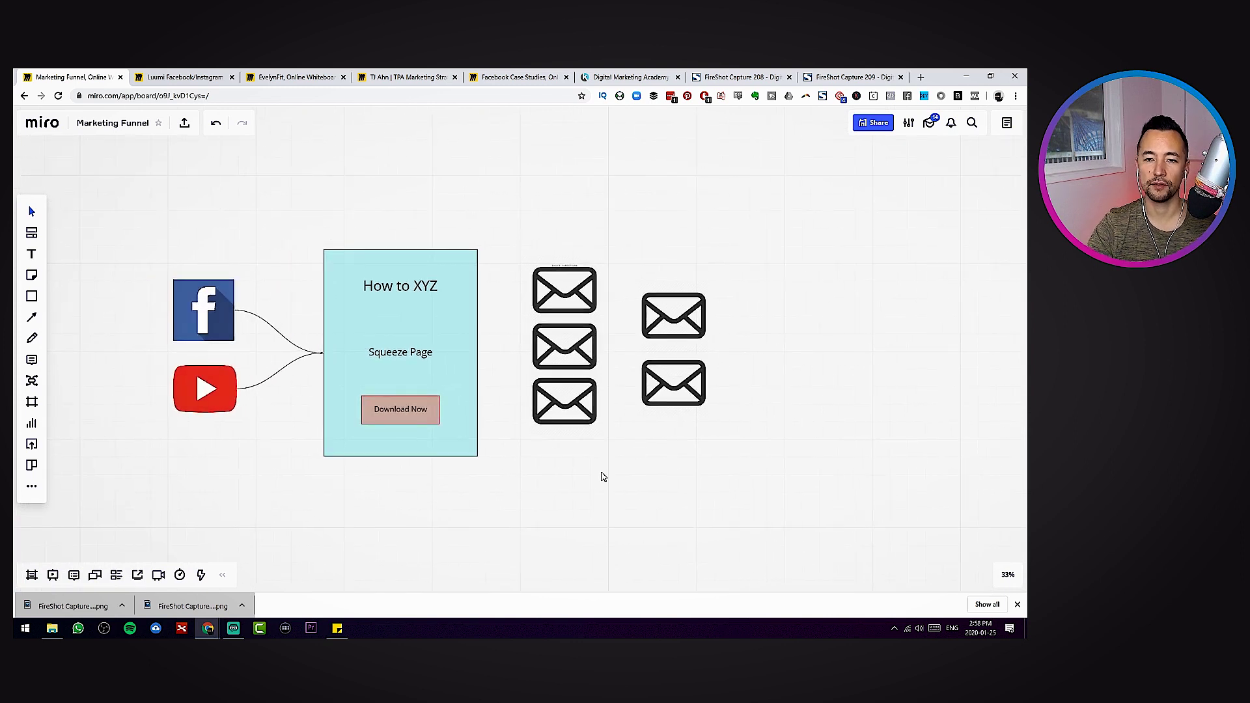
pyautogui.scroll(5, 569, 323)
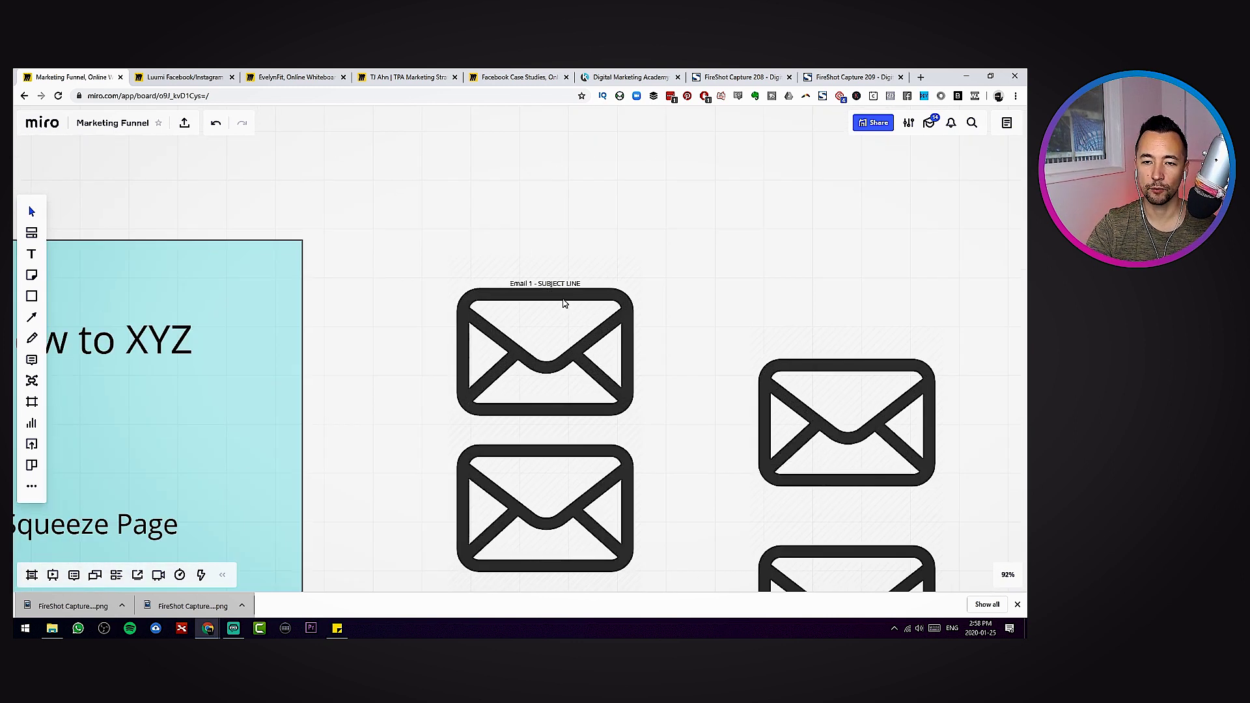
pyautogui.scroll(-5, 427, 384)
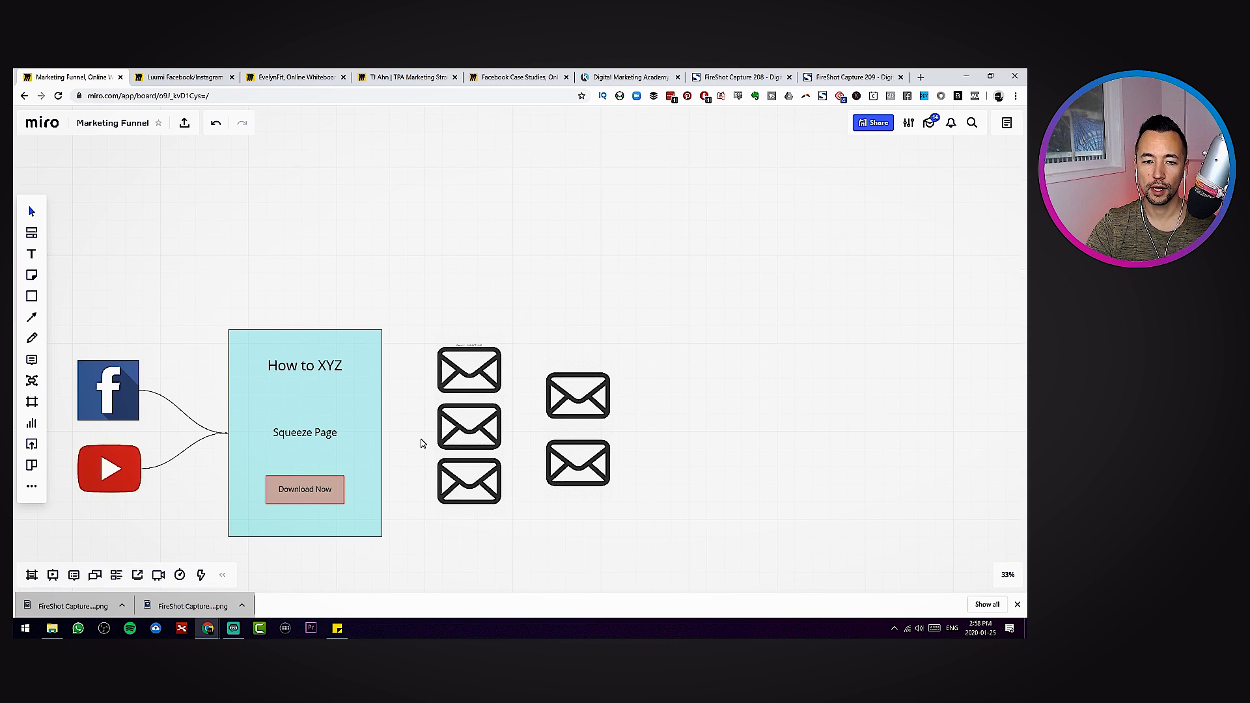
pyautogui.moveTo(421, 443); pyautogui.dragTo(495, 369)
pyautogui.moveTo(500, 473); pyautogui.dragTo(512, 472)
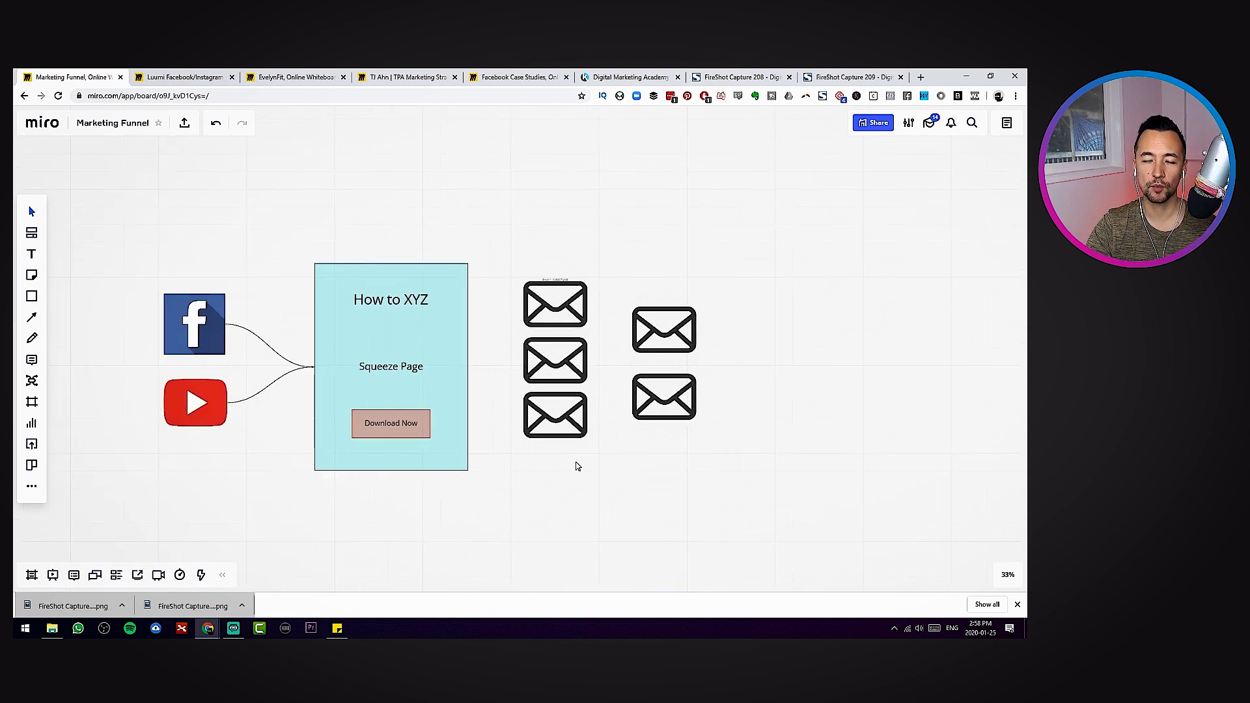
pyautogui.moveTo(502, 463); pyautogui.dragTo(527, 463)
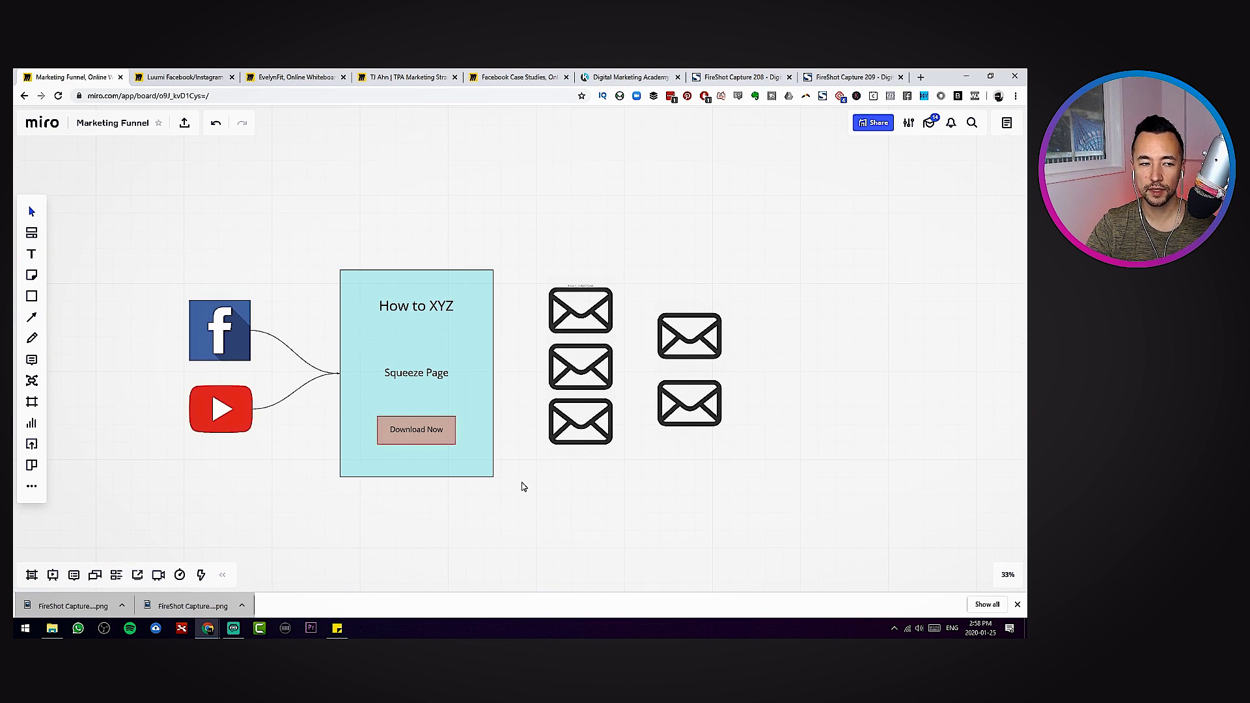
# - Undo back to a single envelope row, shrink all five, and raise them level with the Squeeze Page
pyautogui.click(700, 357)
pyautogui.hotkey('ctrl', 'z')
pyautogui.hotkey('ctrl', 'z')
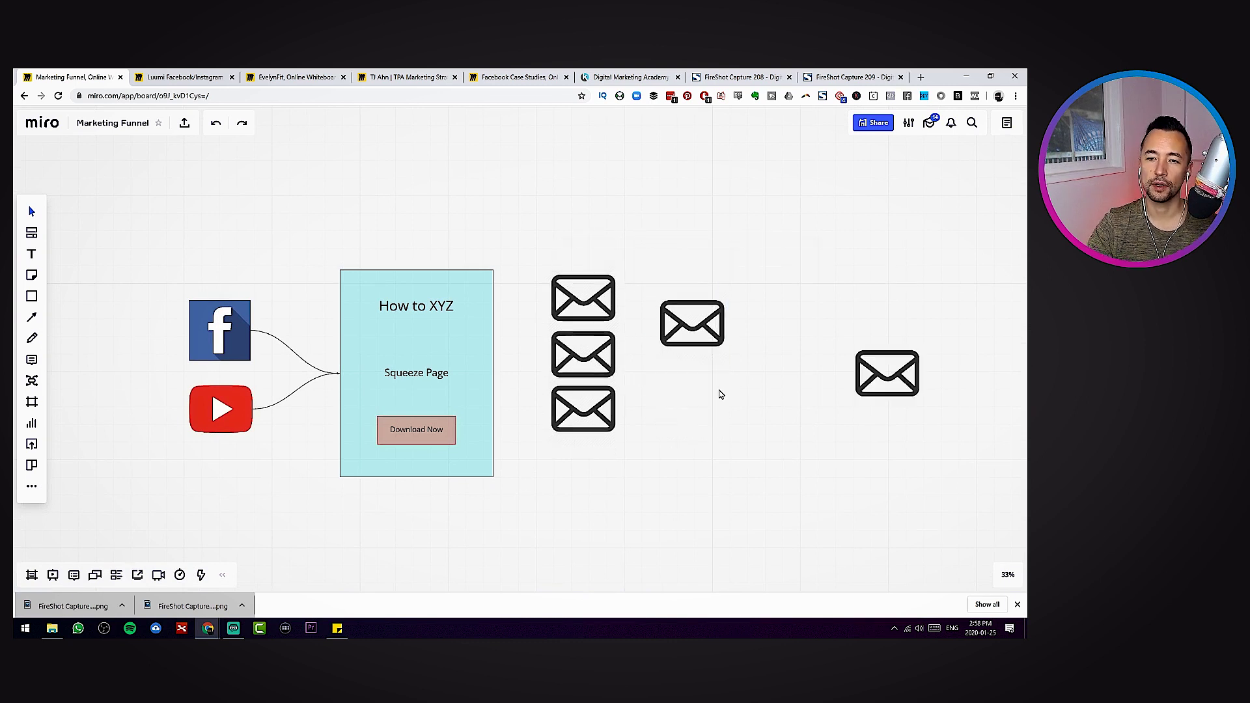
pyautogui.hotkey('ctrl', 'z')
pyautogui.hotkey('ctrl', 'z')
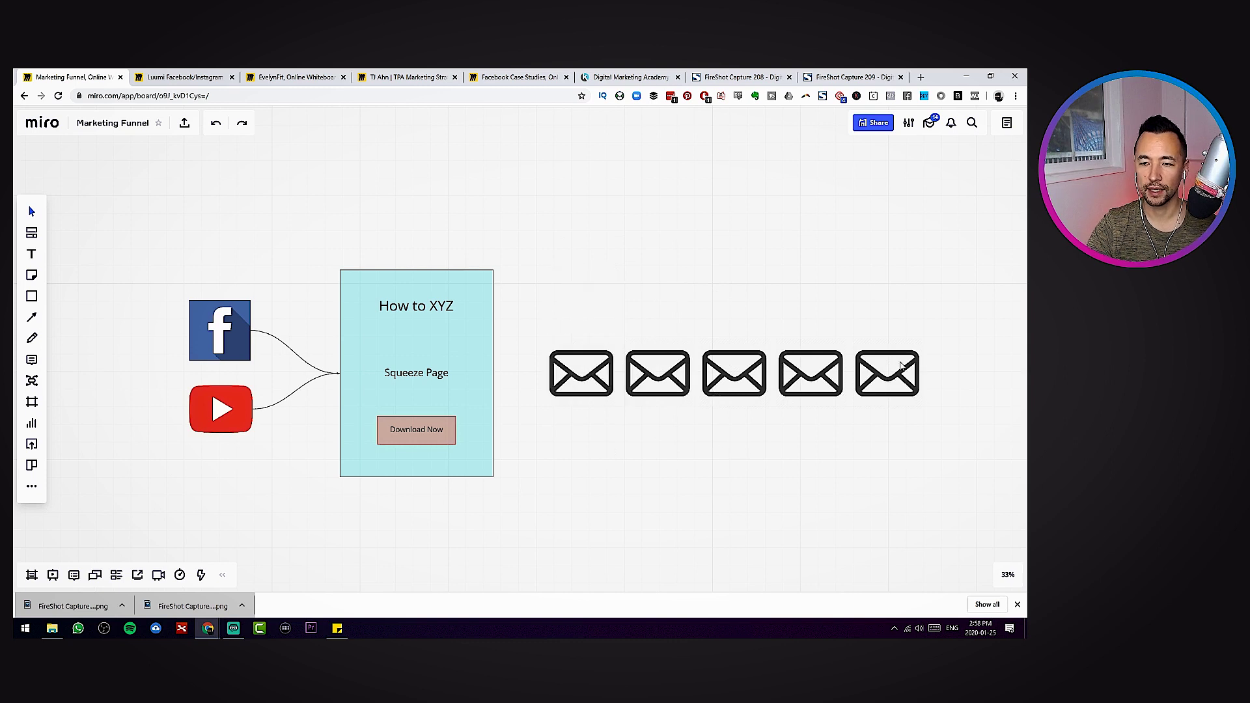
pyautogui.moveTo(944, 331); pyautogui.dragTo(530, 424)
pyautogui.moveTo(922, 336); pyautogui.dragTo(521, 449)
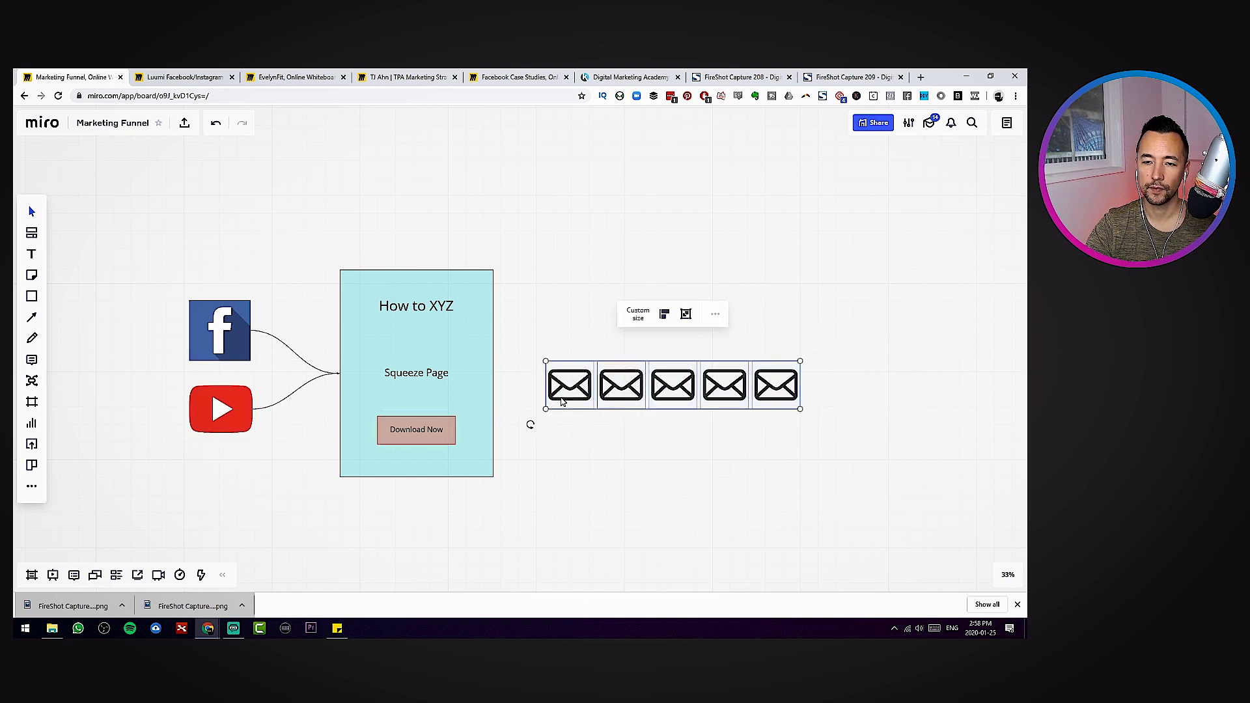
pyautogui.moveTo(561, 402); pyautogui.dragTo(561, 390)
pyautogui.click(574, 443)
# - Draw a connector line from the Squeeze Page to the first envelope
pyautogui.press('l')
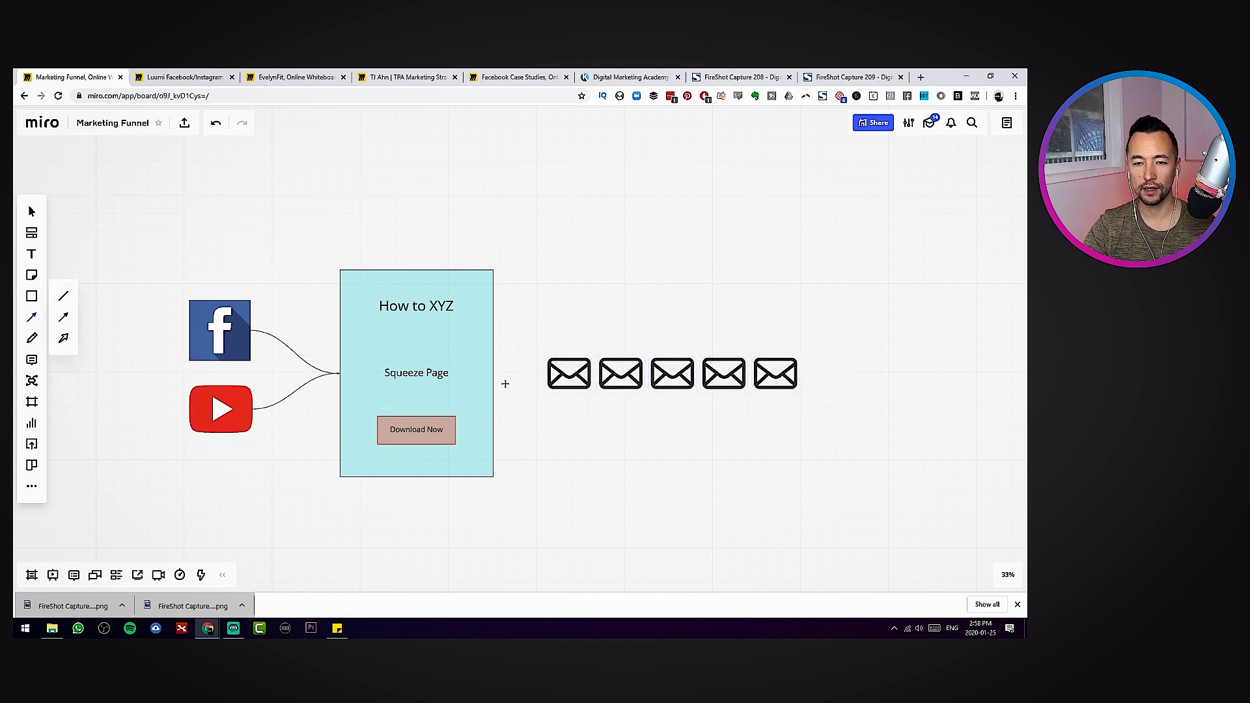
pyautogui.moveTo(496, 373); pyautogui.dragTo(568, 375)
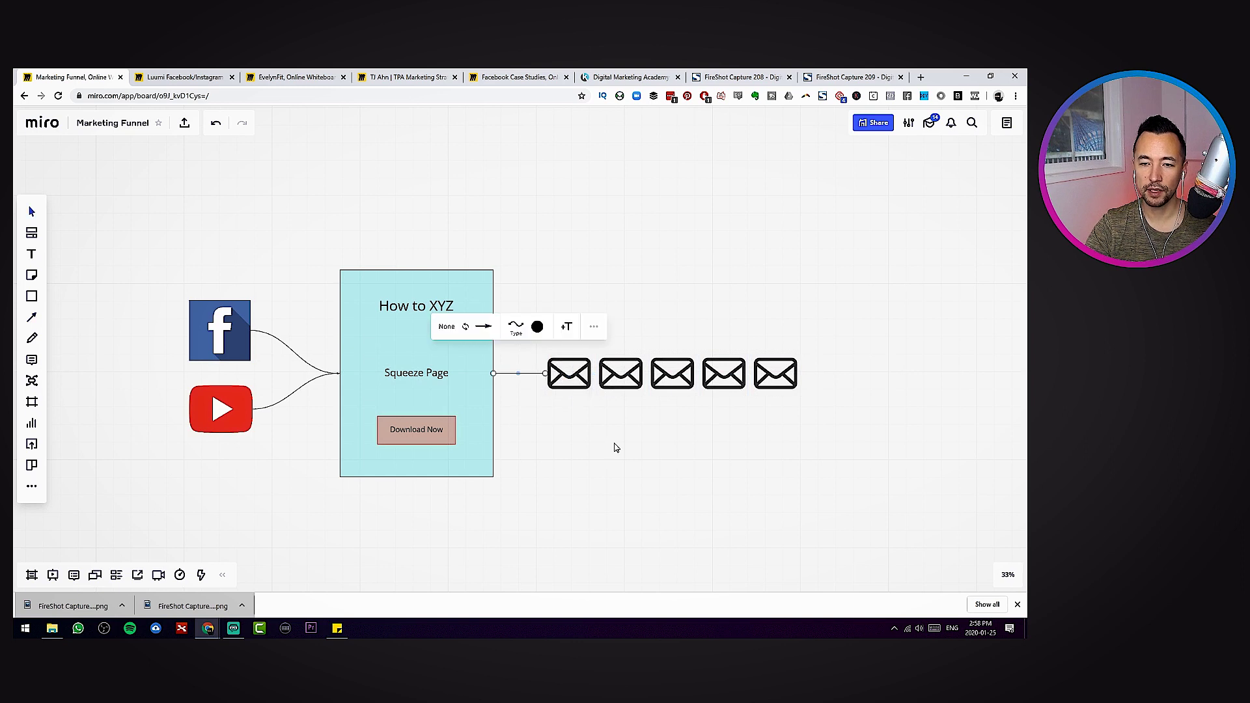
pyautogui.click(616, 447)
pyautogui.scroll(-2, 828, 435)
pyautogui.moveTo(828, 435); pyautogui.dragTo(678, 435)
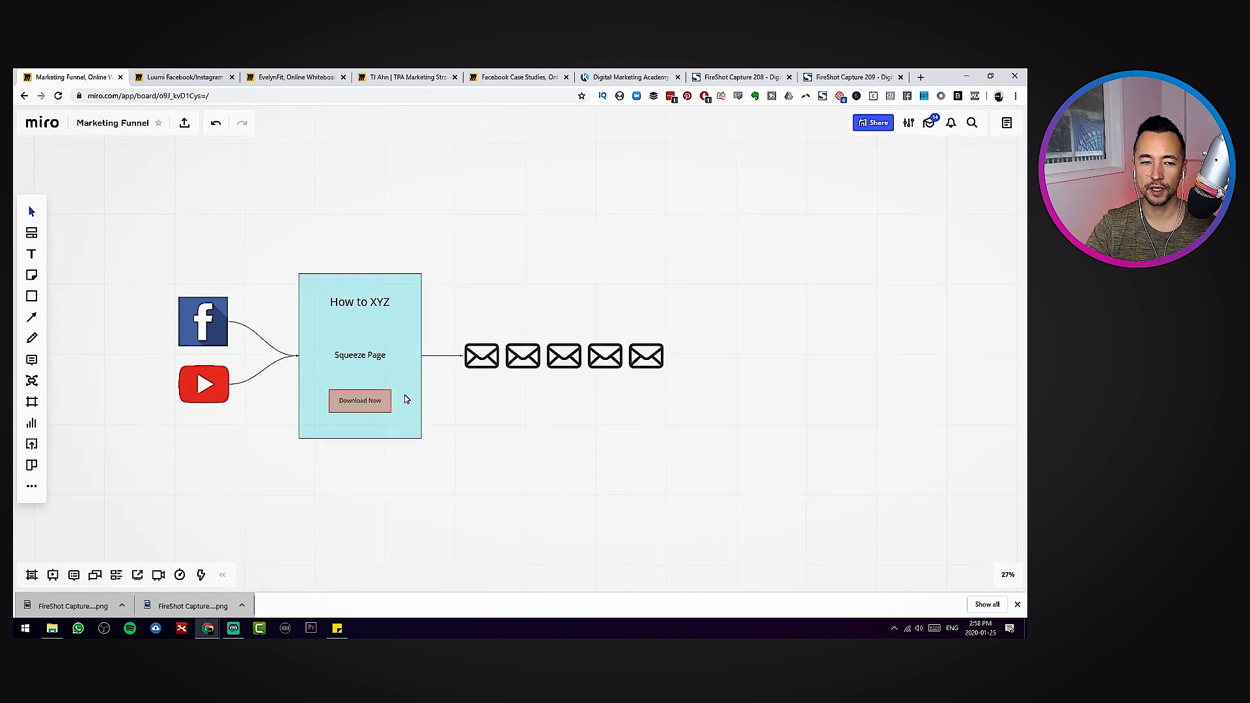
pyautogui.click(31, 297)
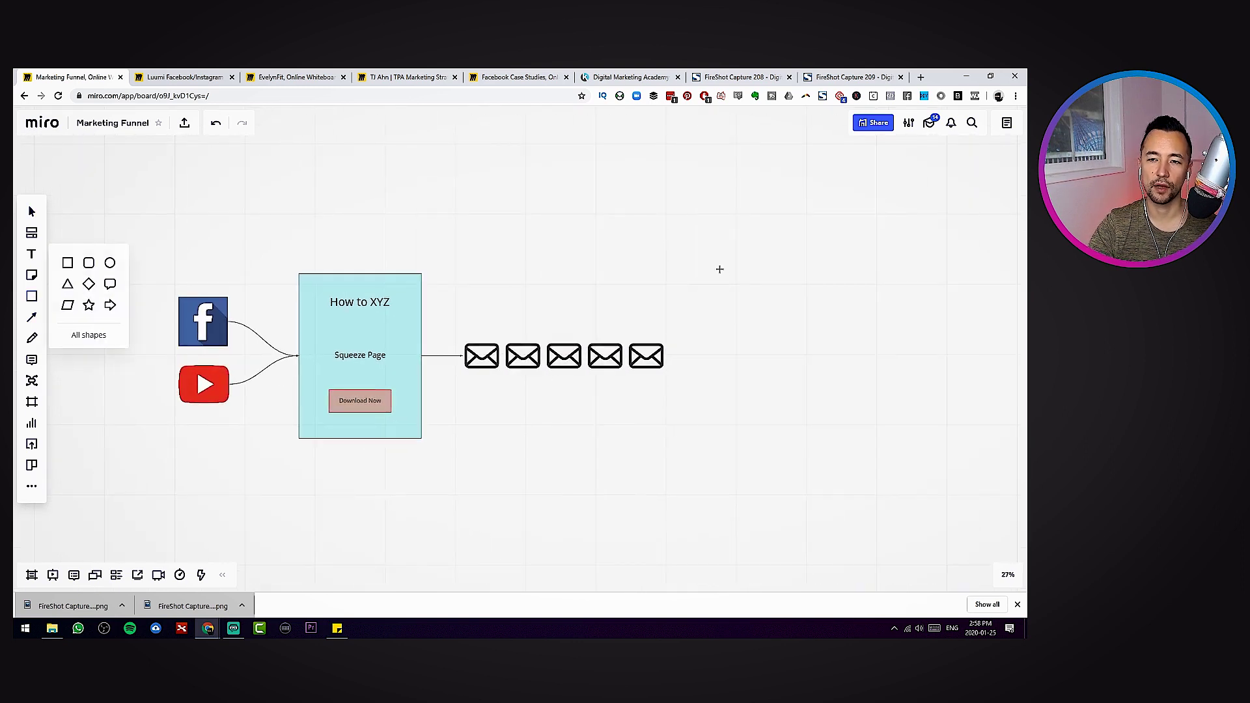
# - Draw a tall box right of the envelopes labelled 'Sales Page'
pyautogui.moveTo(720, 269); pyautogui.dragTo(838, 446)
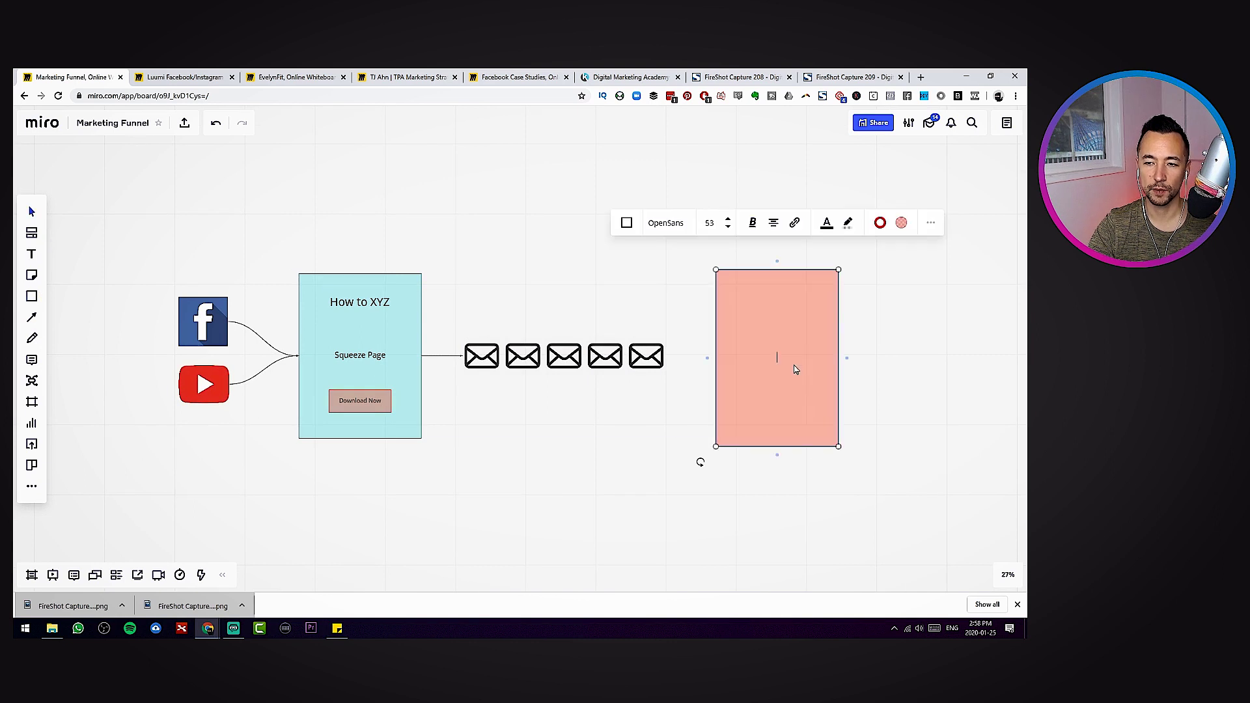
pyautogui.write('Sales Page')
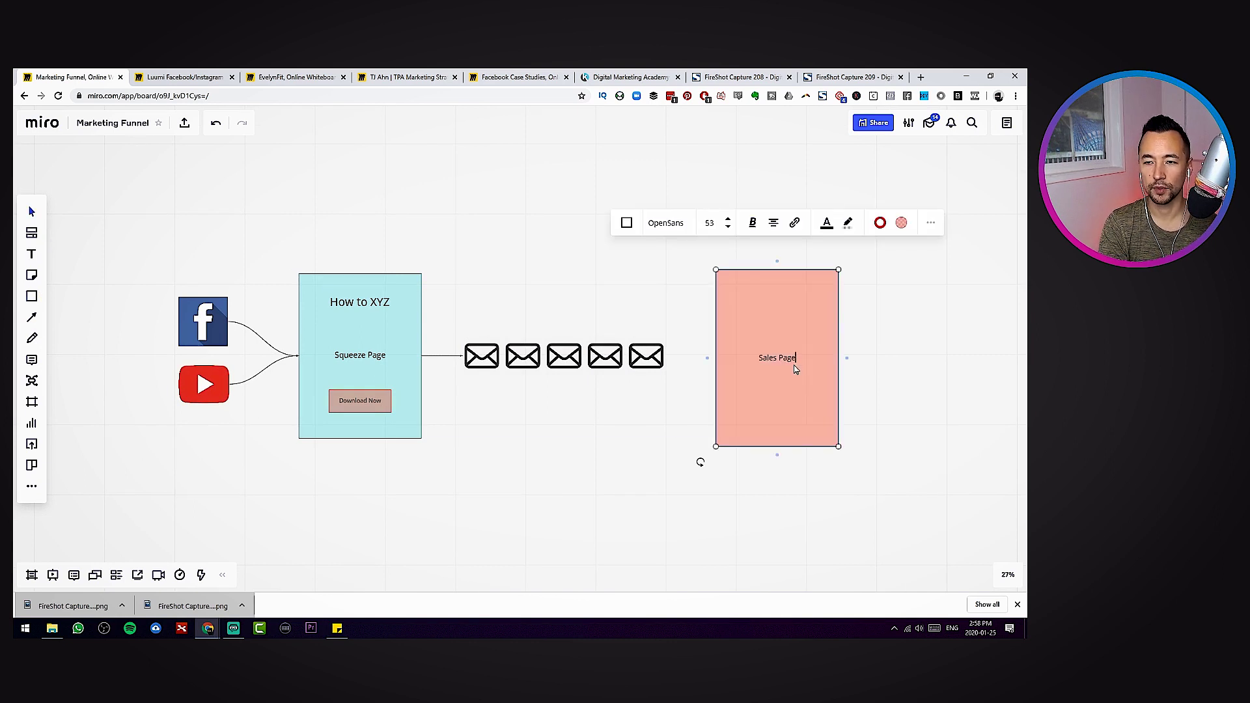
pyautogui.click(612, 403)
# - Connect the last envelope to the Sales Page box and nudge the box slightly left
pyautogui.press('l')
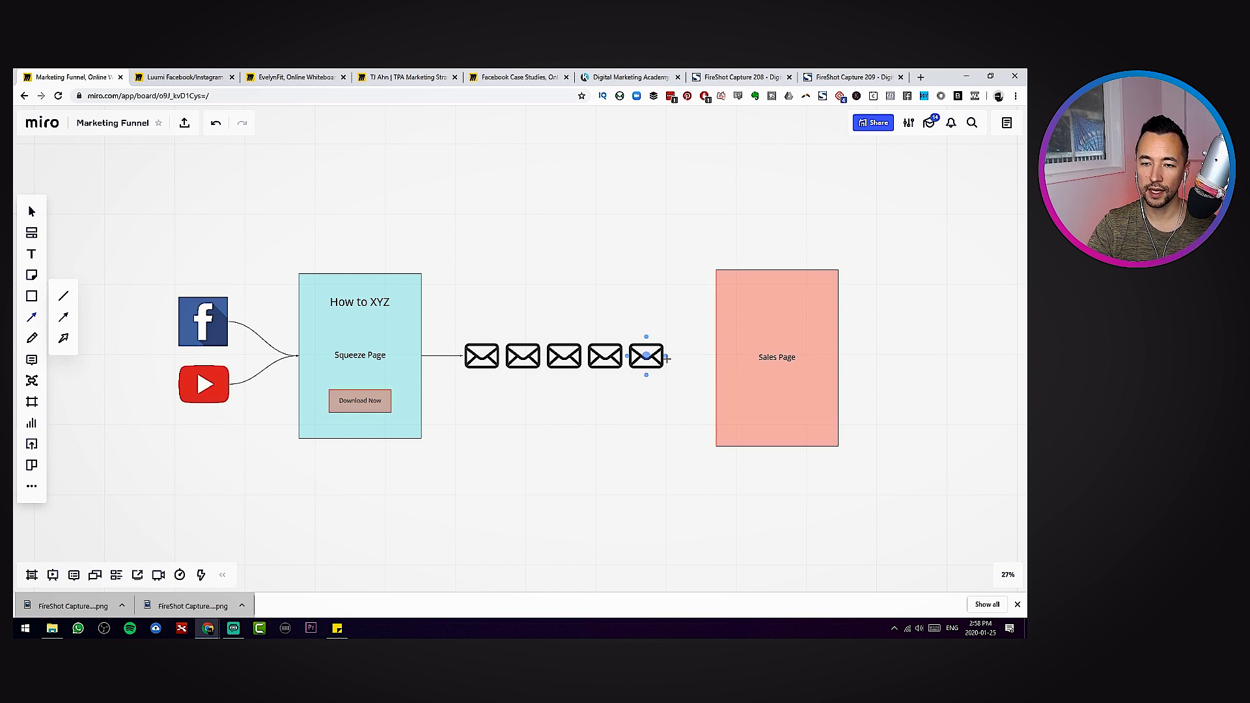
pyautogui.moveTo(666, 357); pyautogui.dragTo(716, 355)
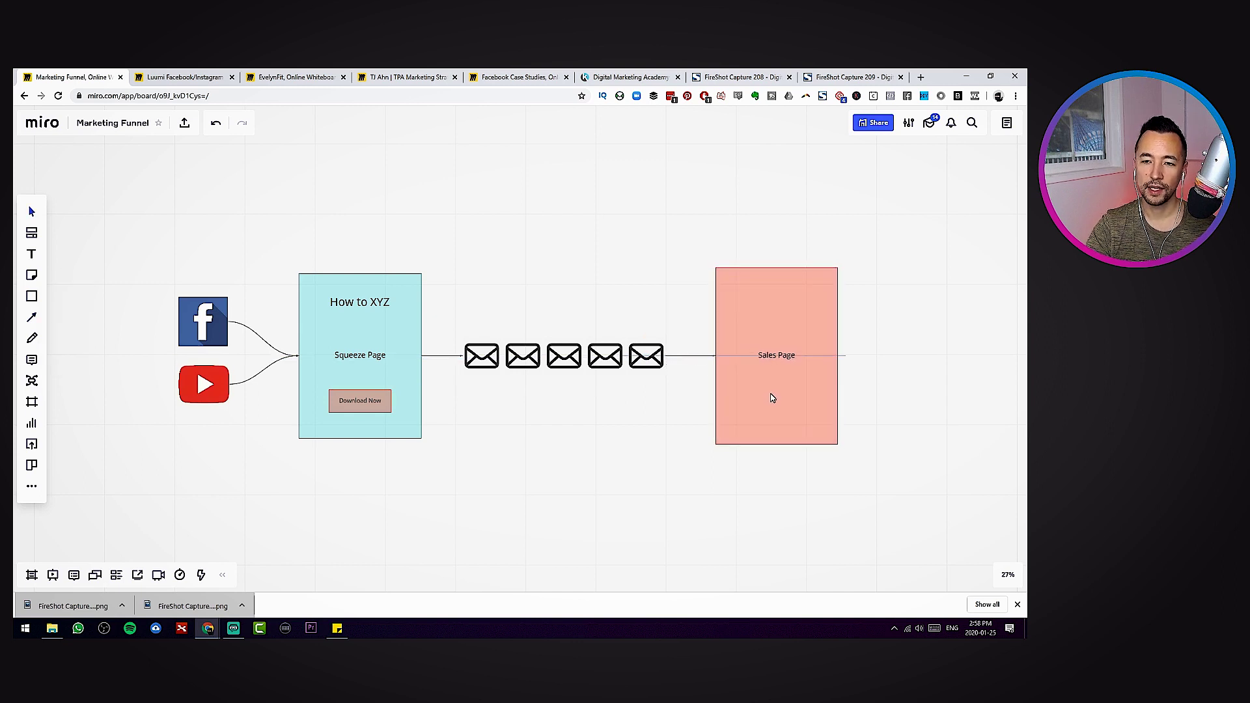
pyautogui.moveTo(771, 394); pyautogui.dragTo(768, 393)
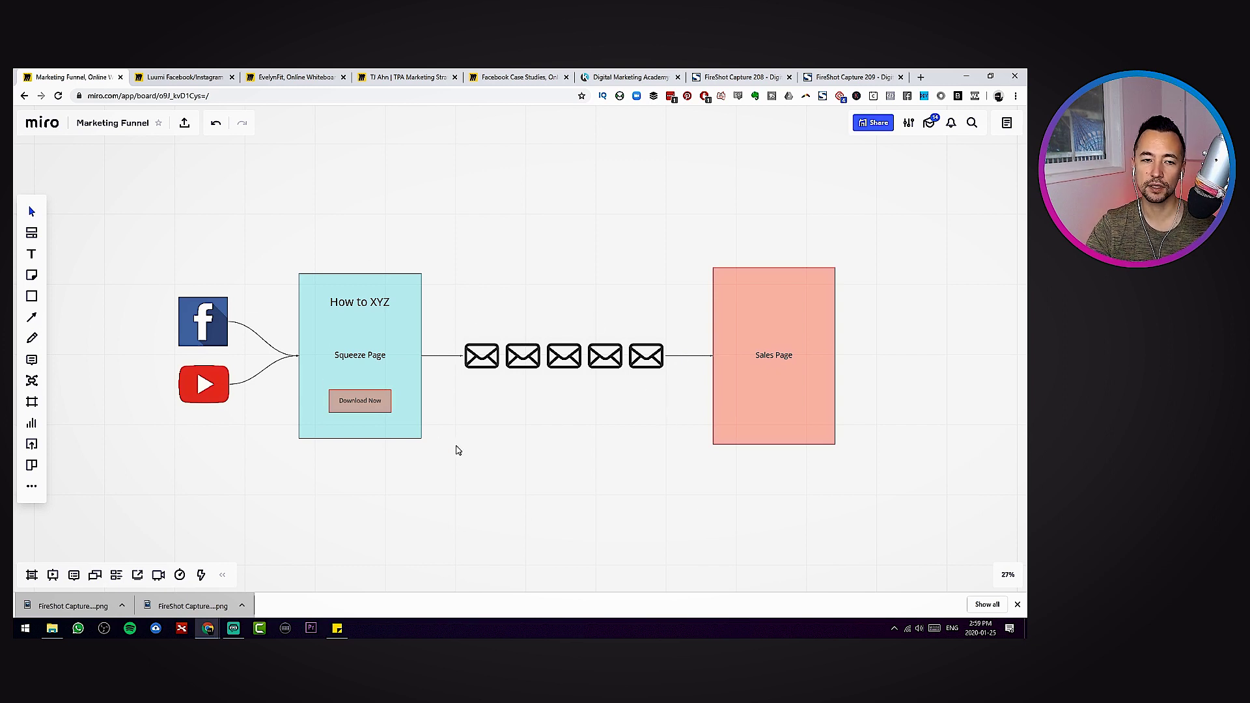
pyautogui.scroll(1, 526, 464)
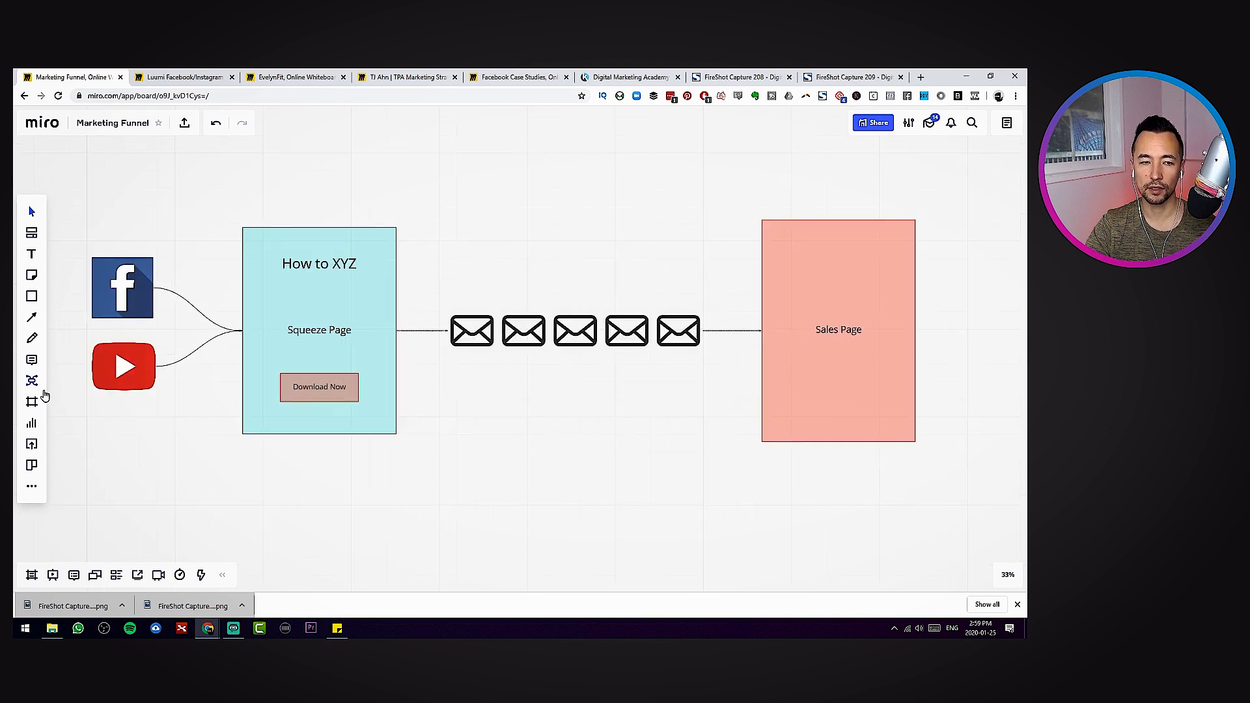
# - Add a 'Tag: New Lead' text label beside the Squeeze Page with yellow highlight
pyautogui.click(32, 254)
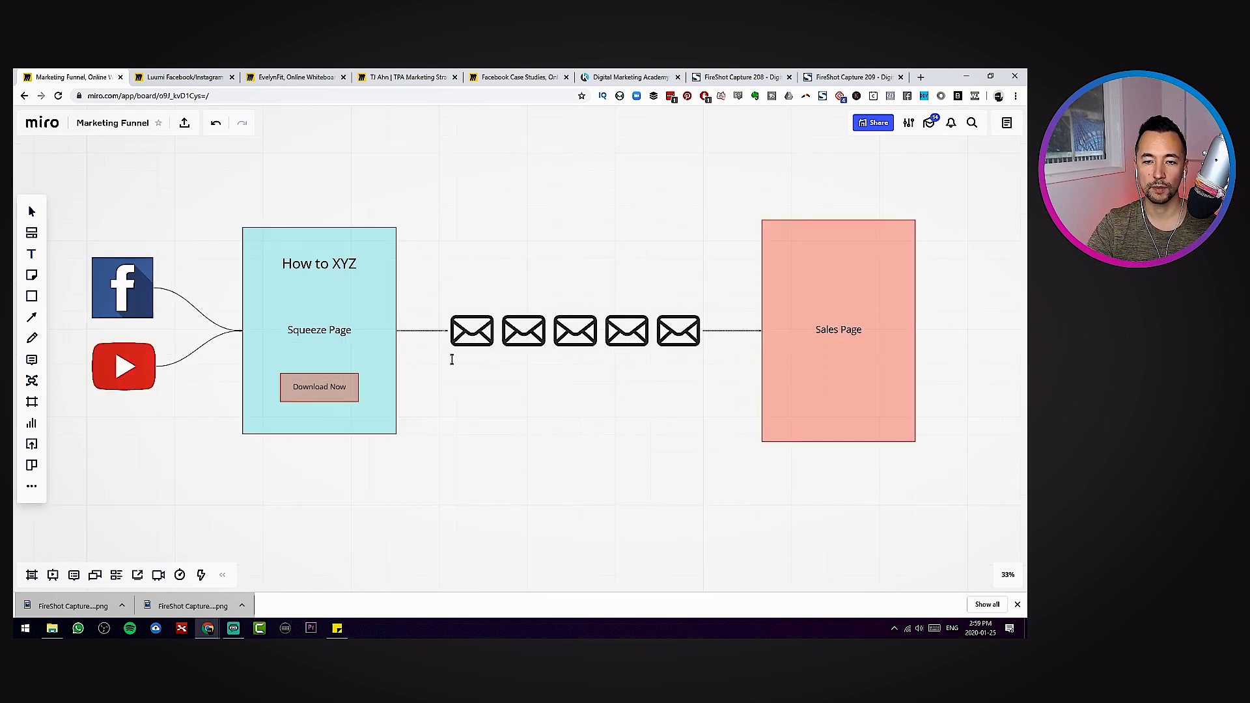
pyautogui.click(430, 274)
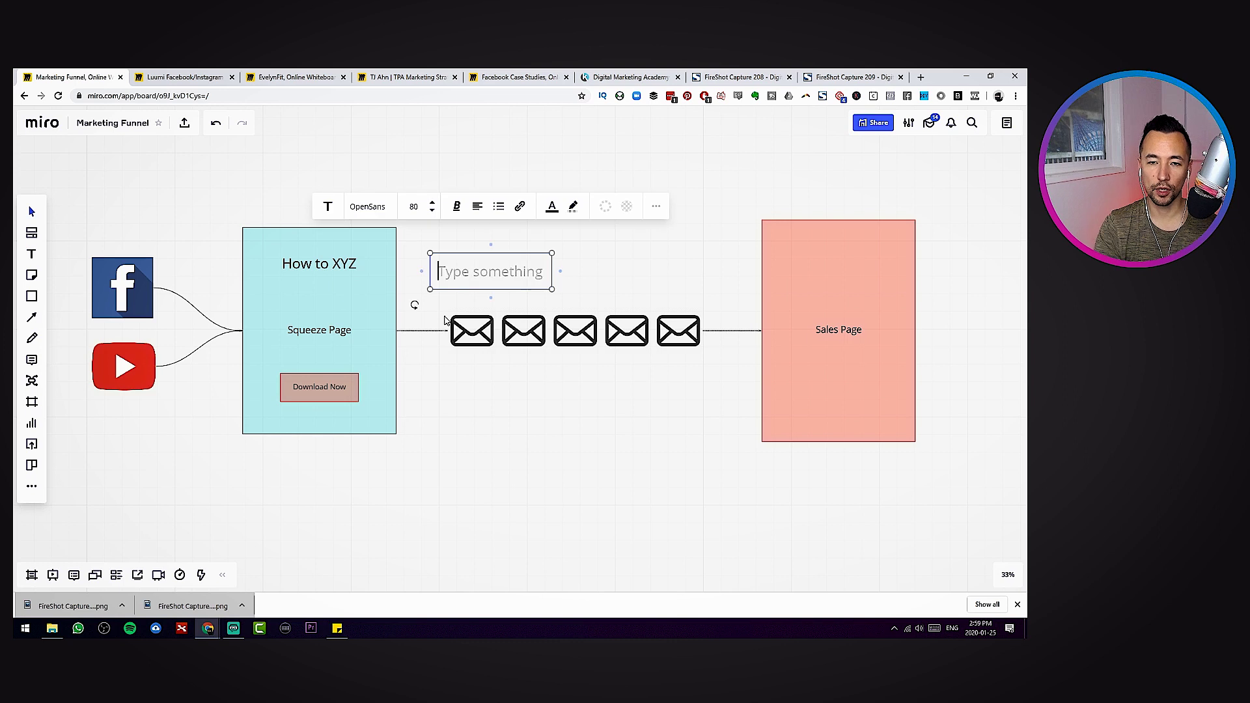
pyautogui.write('Tag: New Lead')
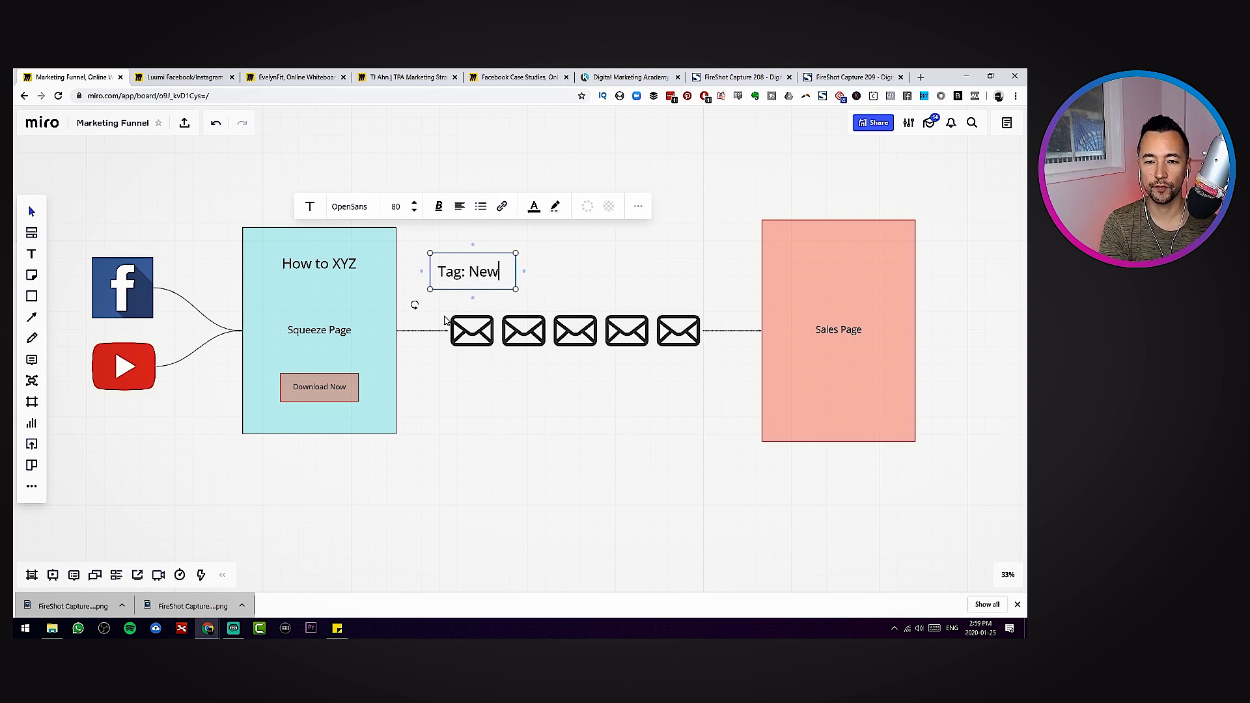
pyautogui.tripleClick(500, 271)
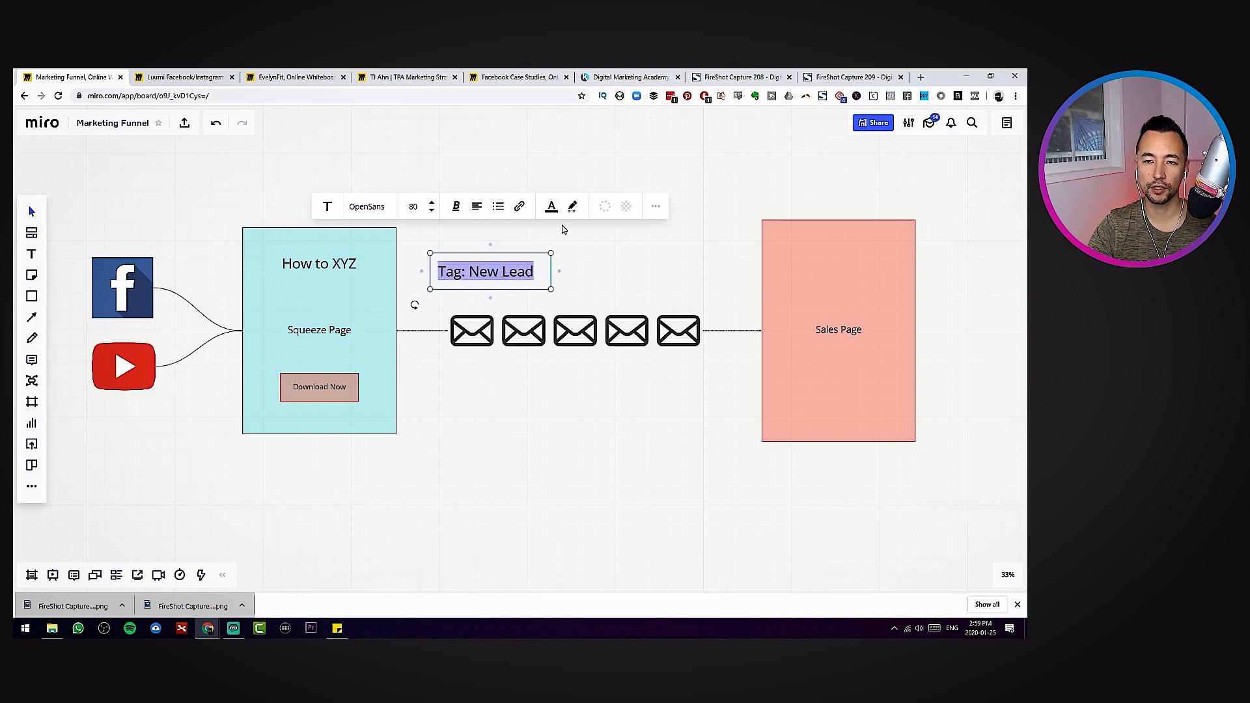
pyautogui.click(572, 207)
pyautogui.click(582, 238)
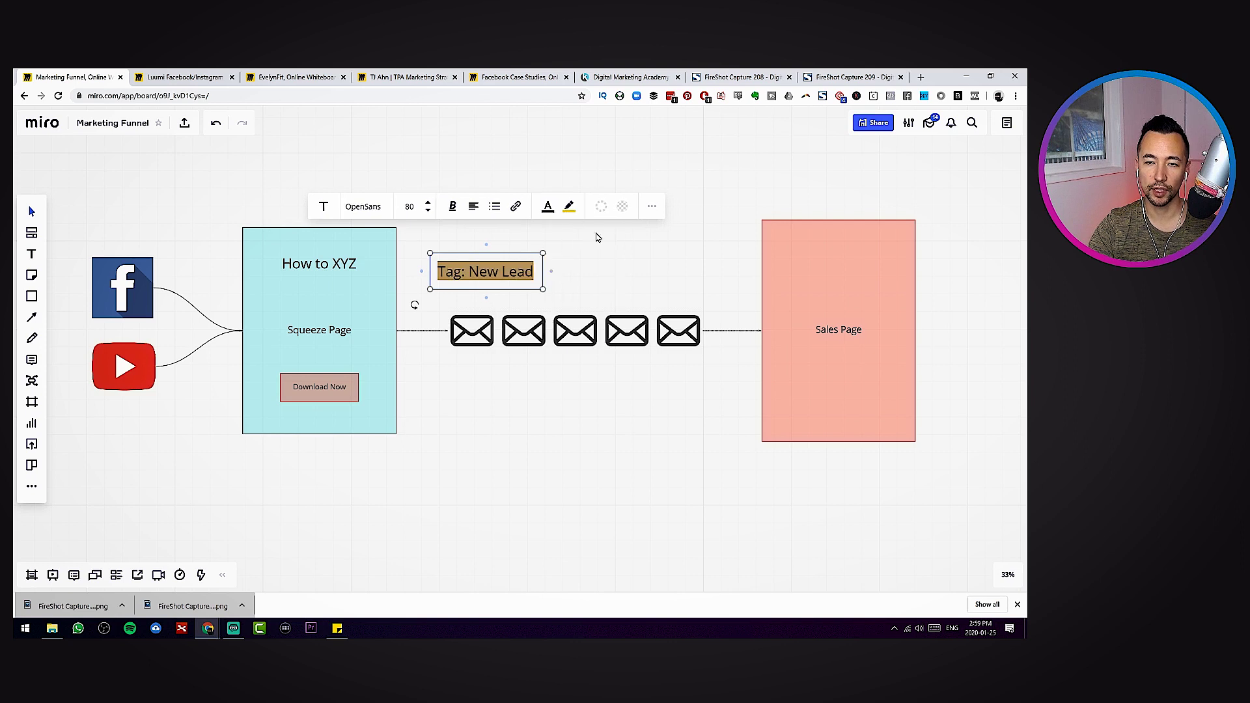
pyautogui.click(548, 207)
pyautogui.click(623, 279)
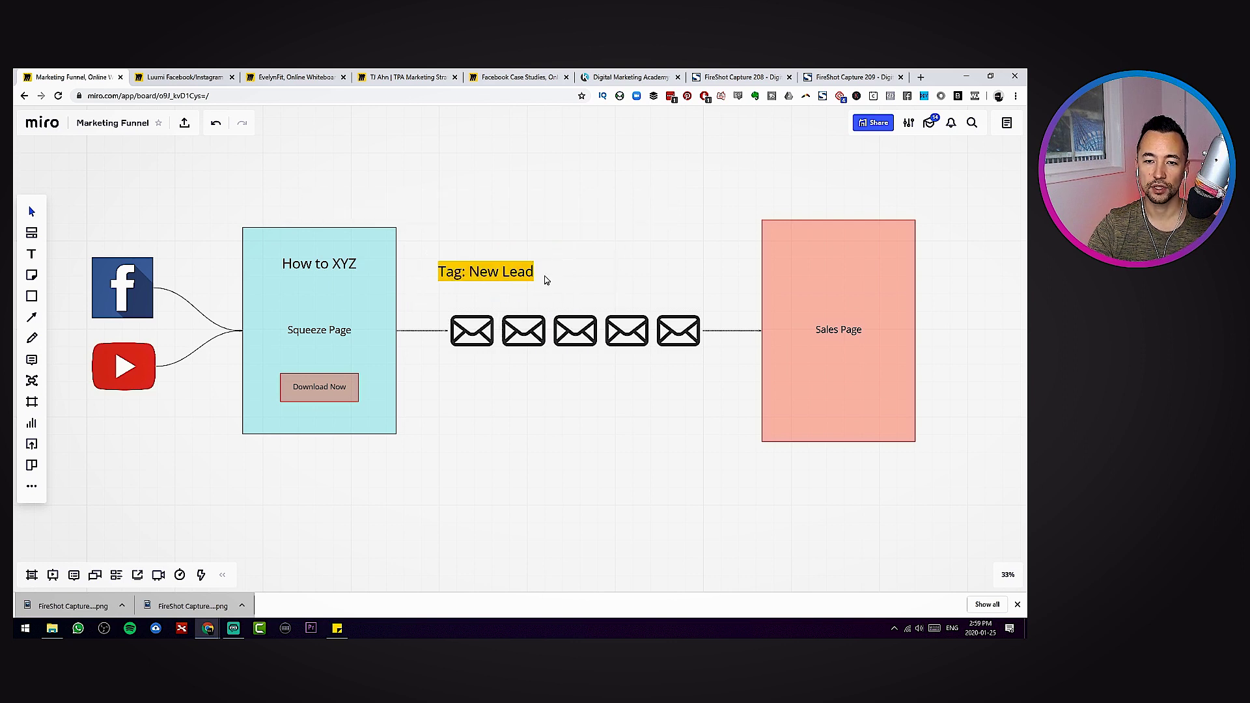
# - Prefix the label with '**', then shrink it and set it on the connecting line
pyautogui.click(520, 273)
pyautogui.click(445, 274)
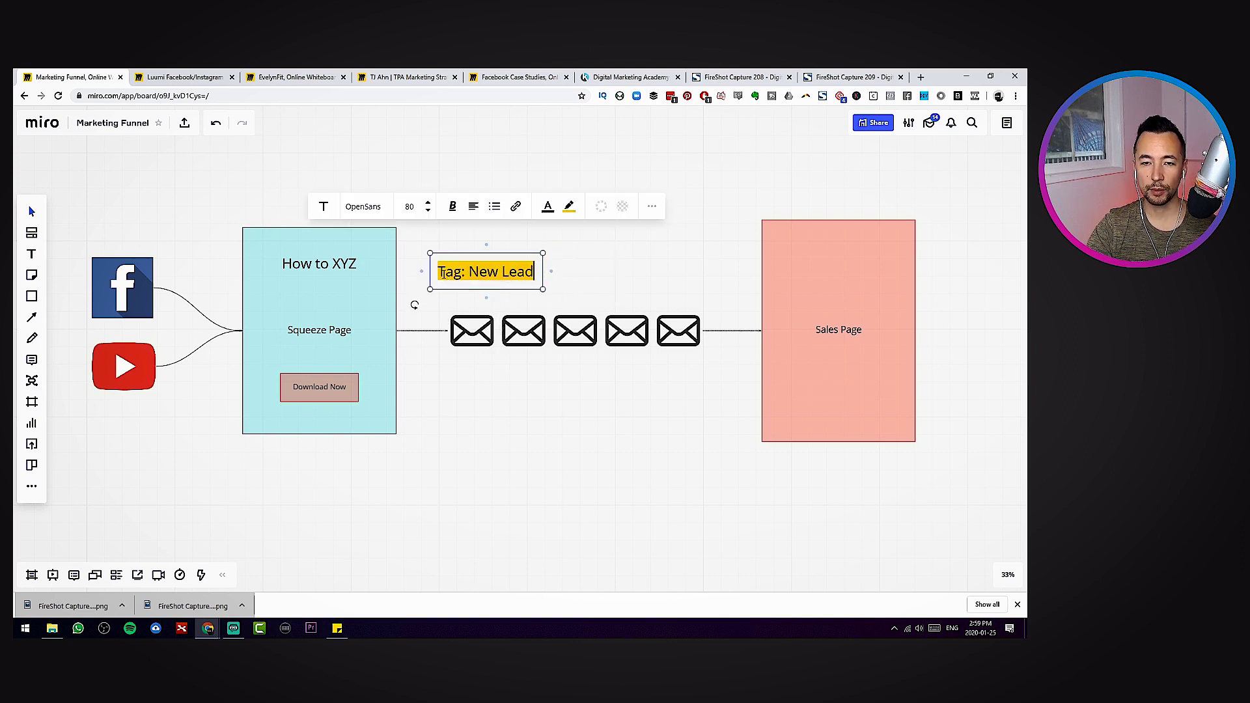
pyautogui.write('**')
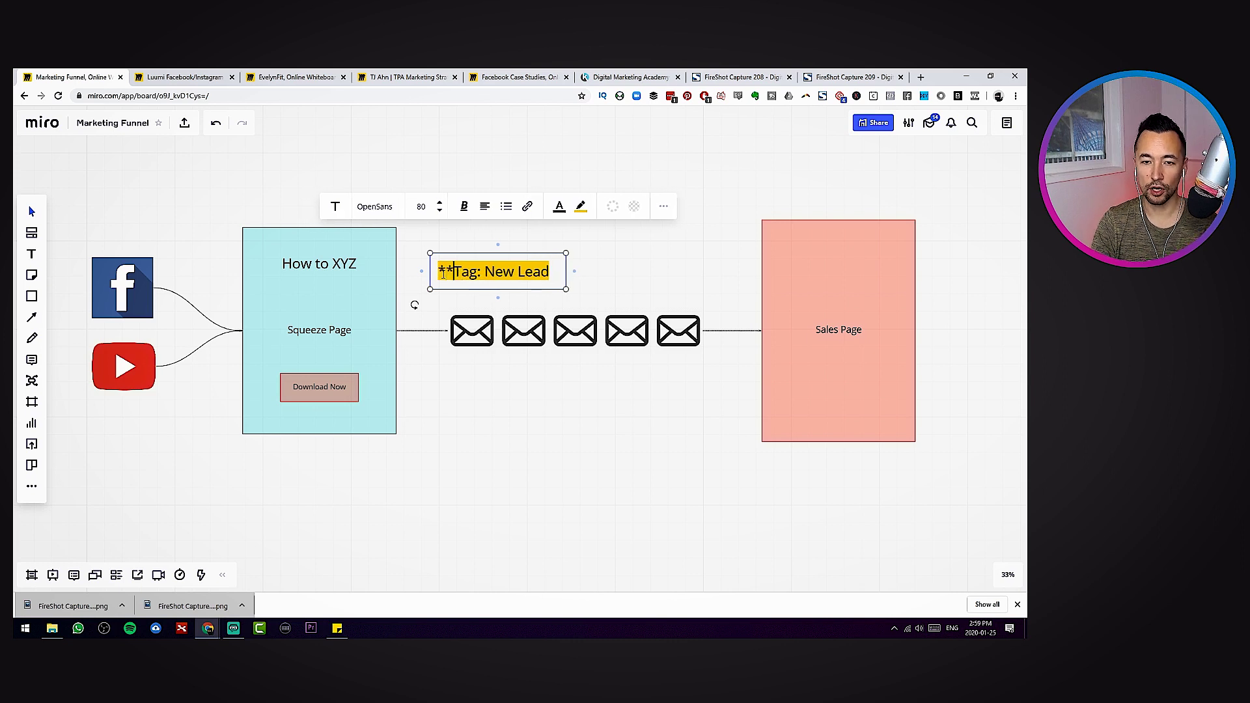
pyautogui.click(577, 275)
pyautogui.click(564, 260)
pyautogui.moveTo(559, 253); pyautogui.dragTo(444, 314)
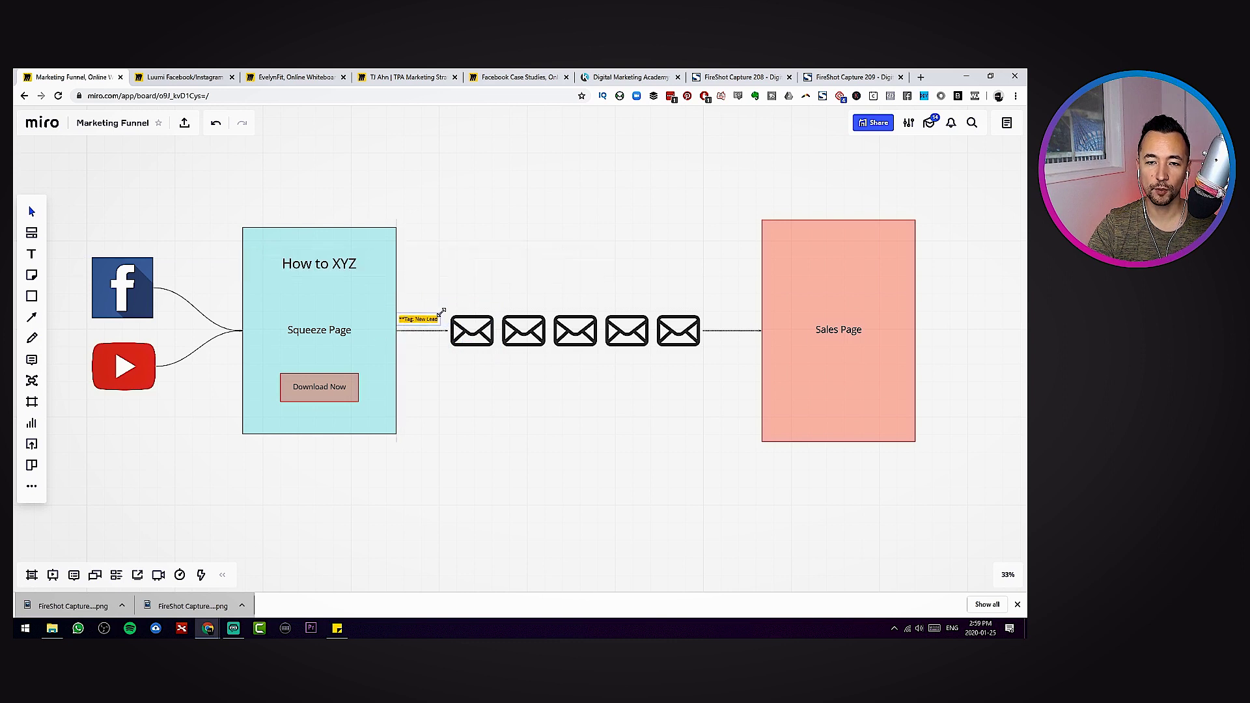
pyautogui.click(427, 369)
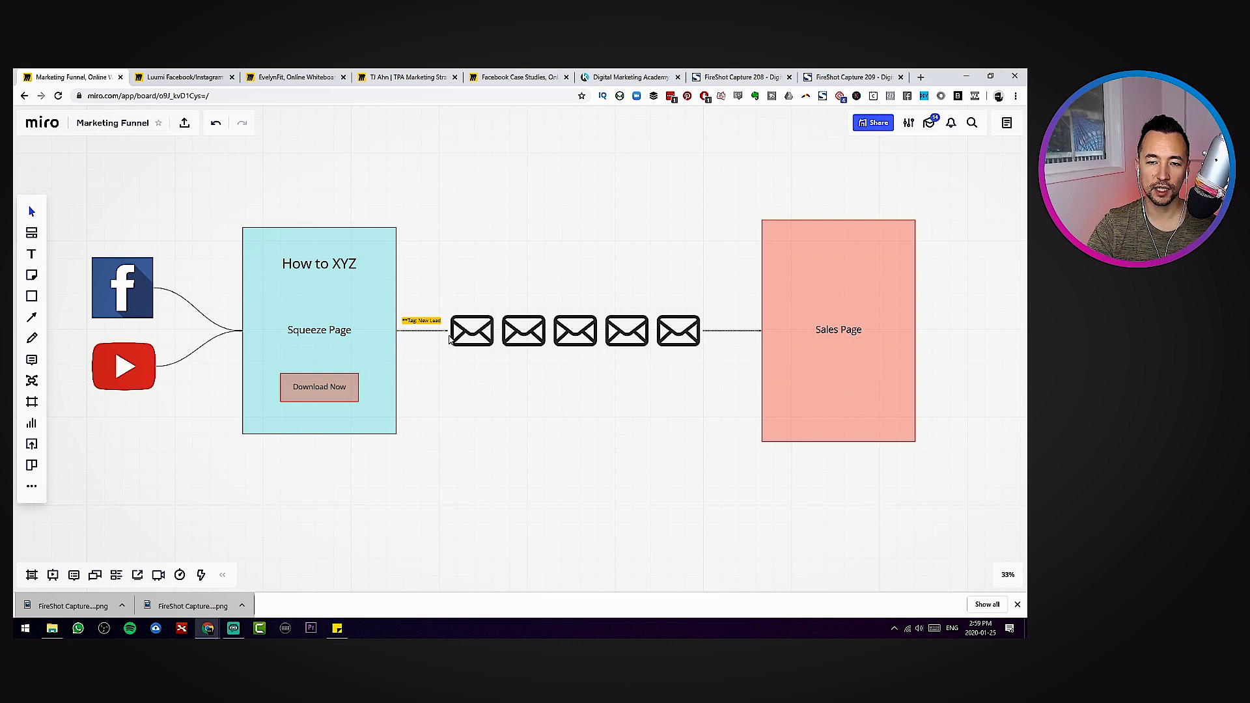
pyautogui.scroll(3, 450, 338)
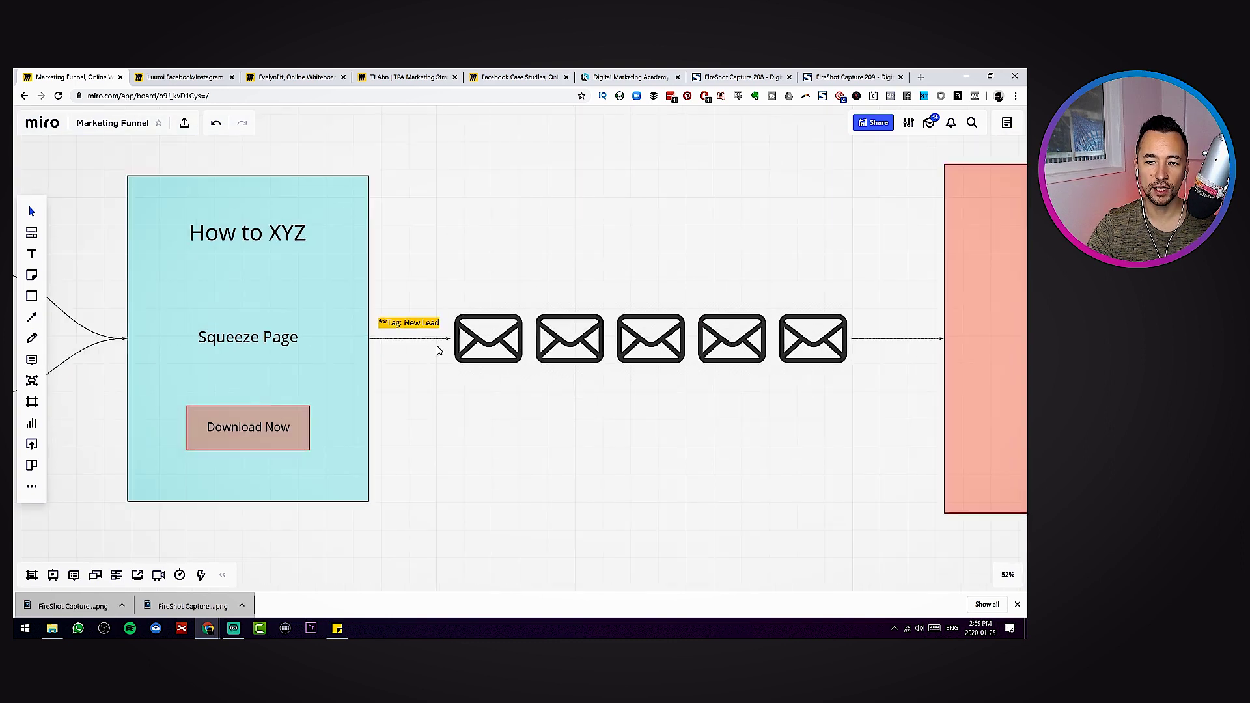
pyautogui.click(419, 326)
pyautogui.scroll(-3, 432, 391)
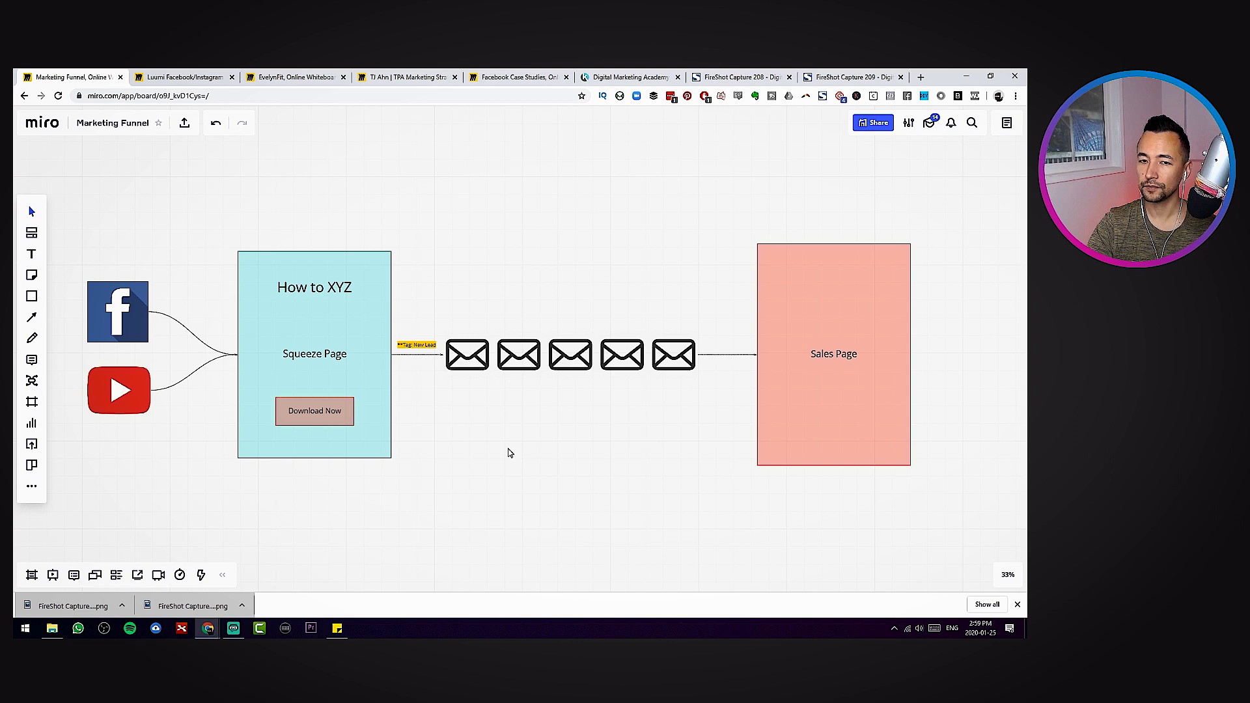
pyautogui.moveTo(490, 434); pyautogui.dragTo(520, 433)
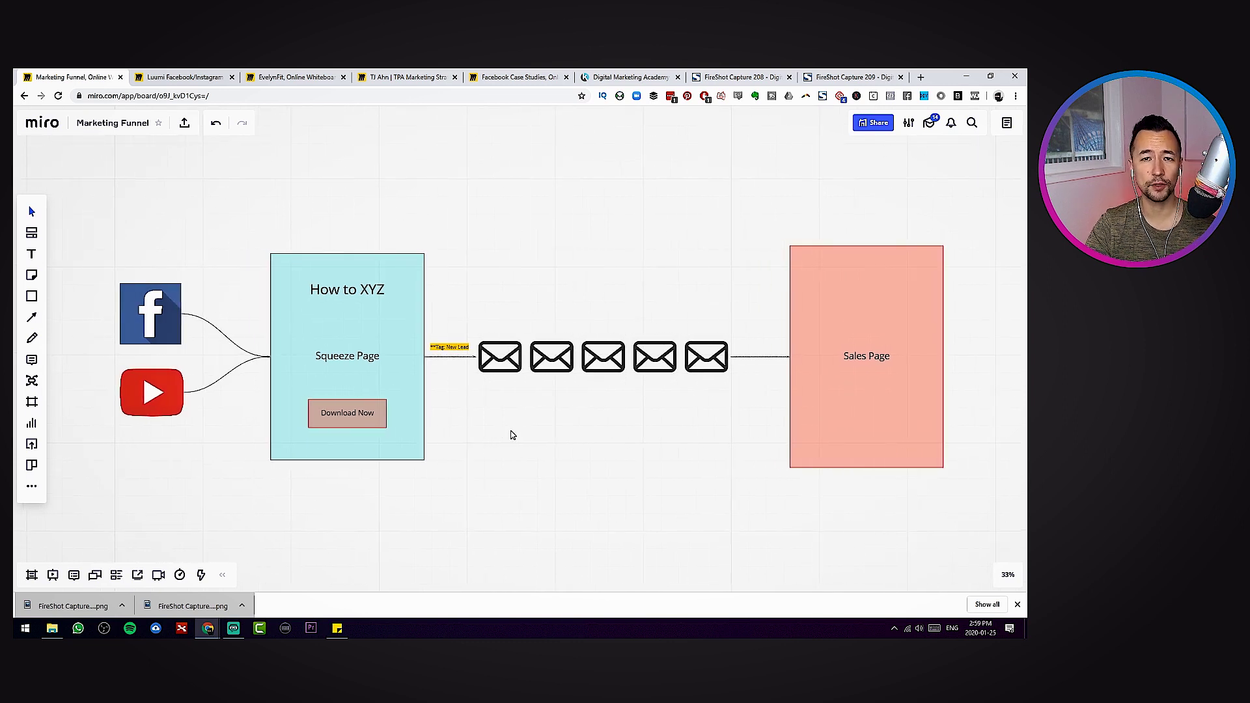
pyautogui.scroll(-3, 569, 432)
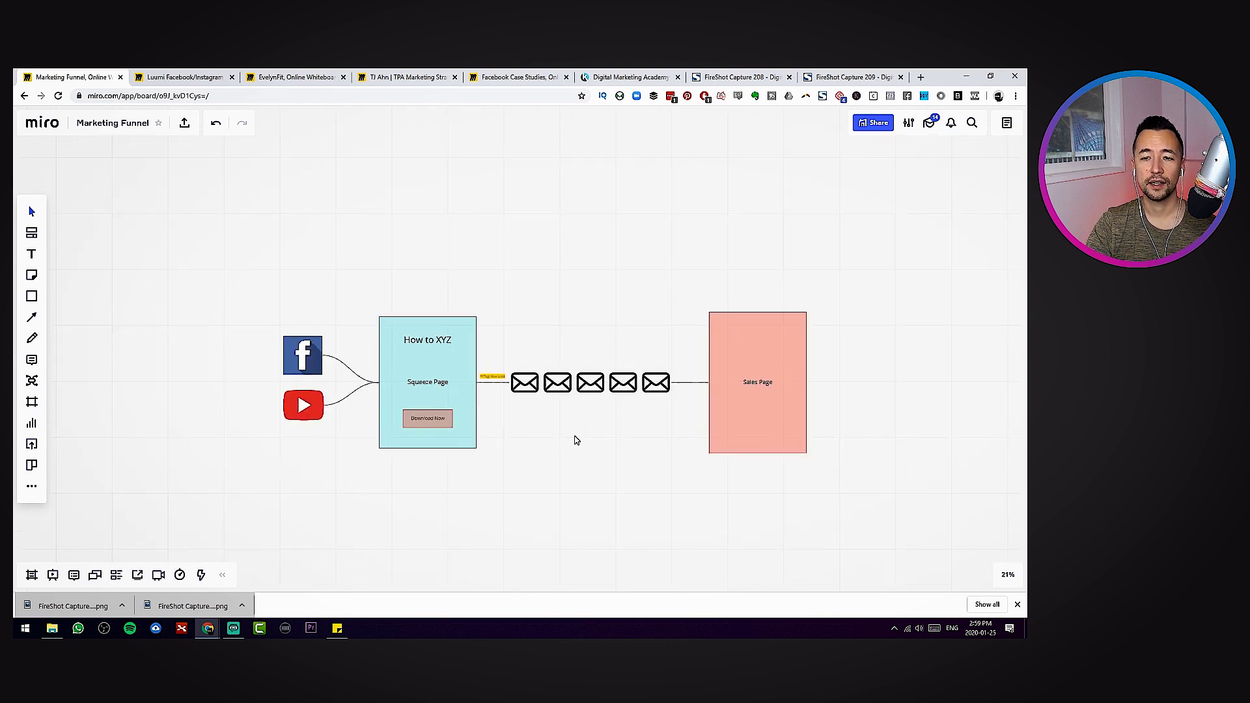
pyautogui.scroll(2, 575, 441)
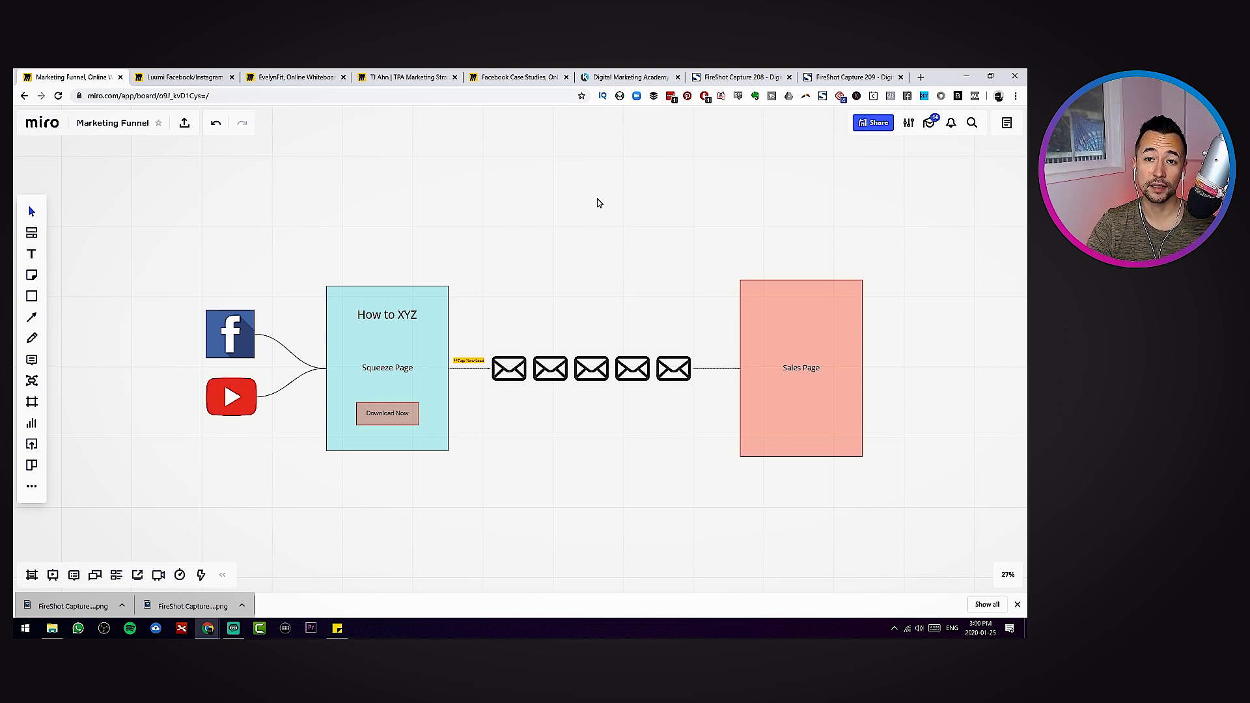
pyautogui.scroll(3, 581, 229)
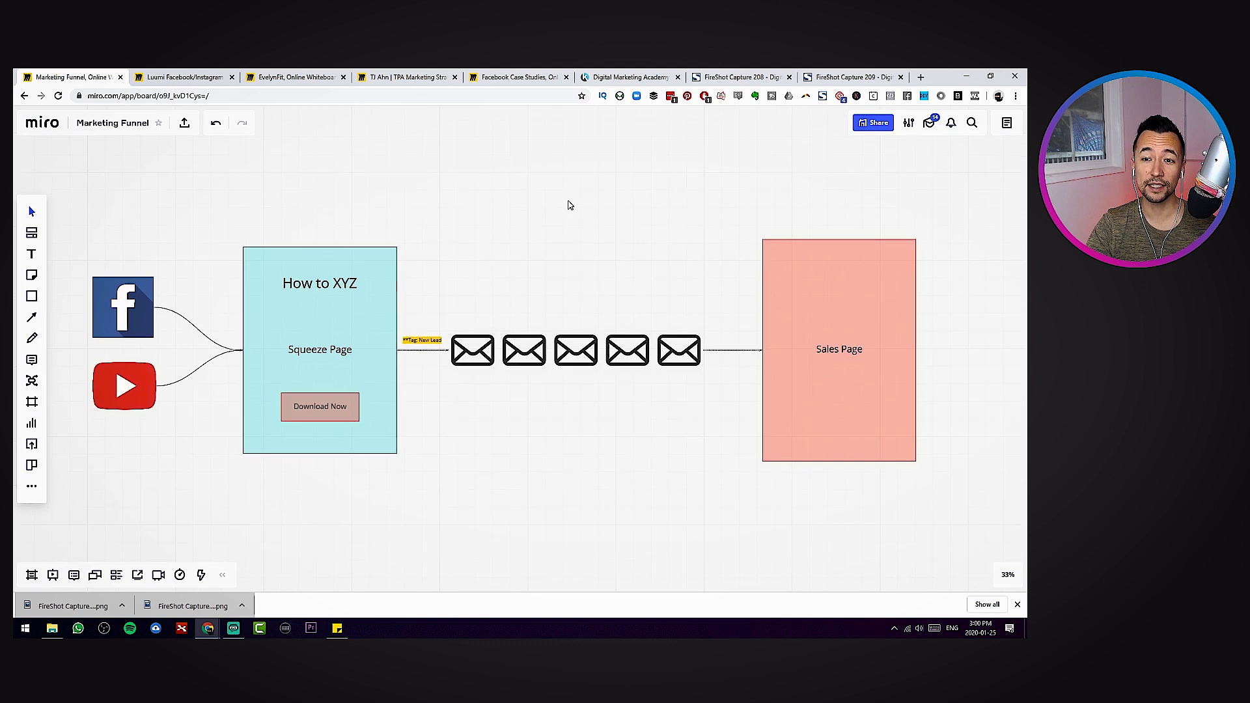
pyautogui.scroll(-1, 569, 227)
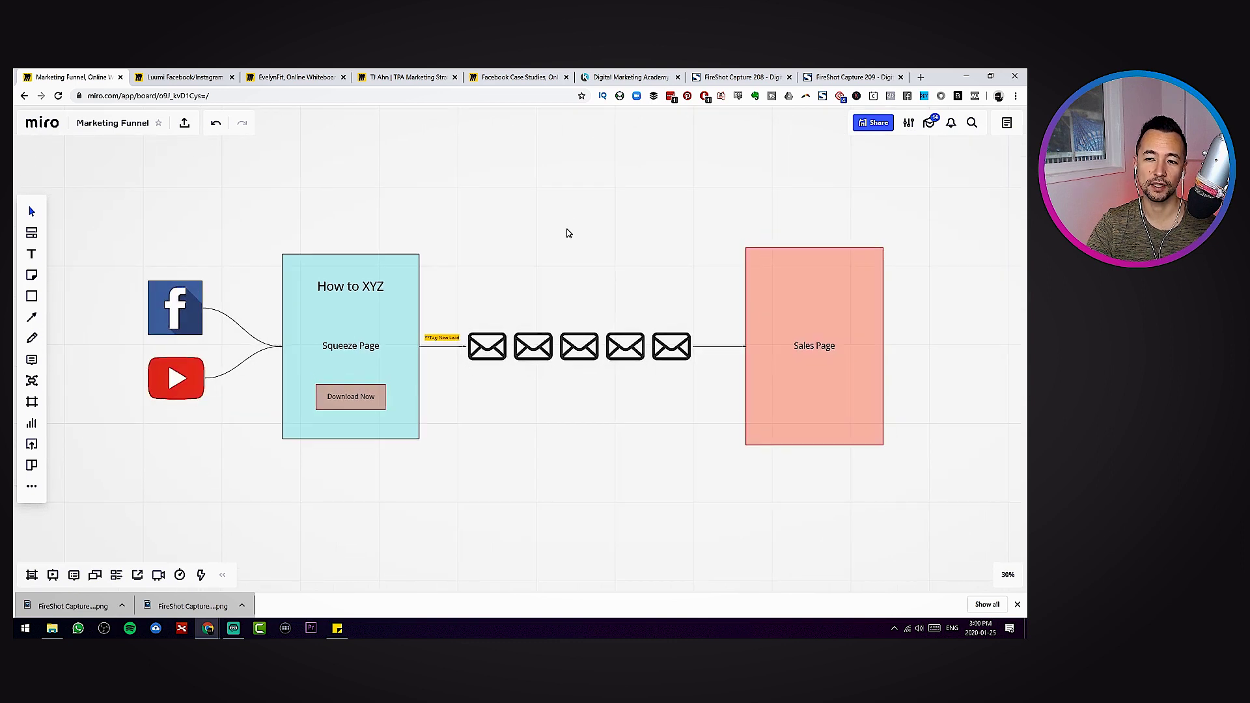
pyautogui.click(607, 83)
# - Open the free mini-course opt-in page and capture the entire page with FireShot
pyautogui.scroll(4, 953, 362)
pyautogui.scroll(15, 951, 362)
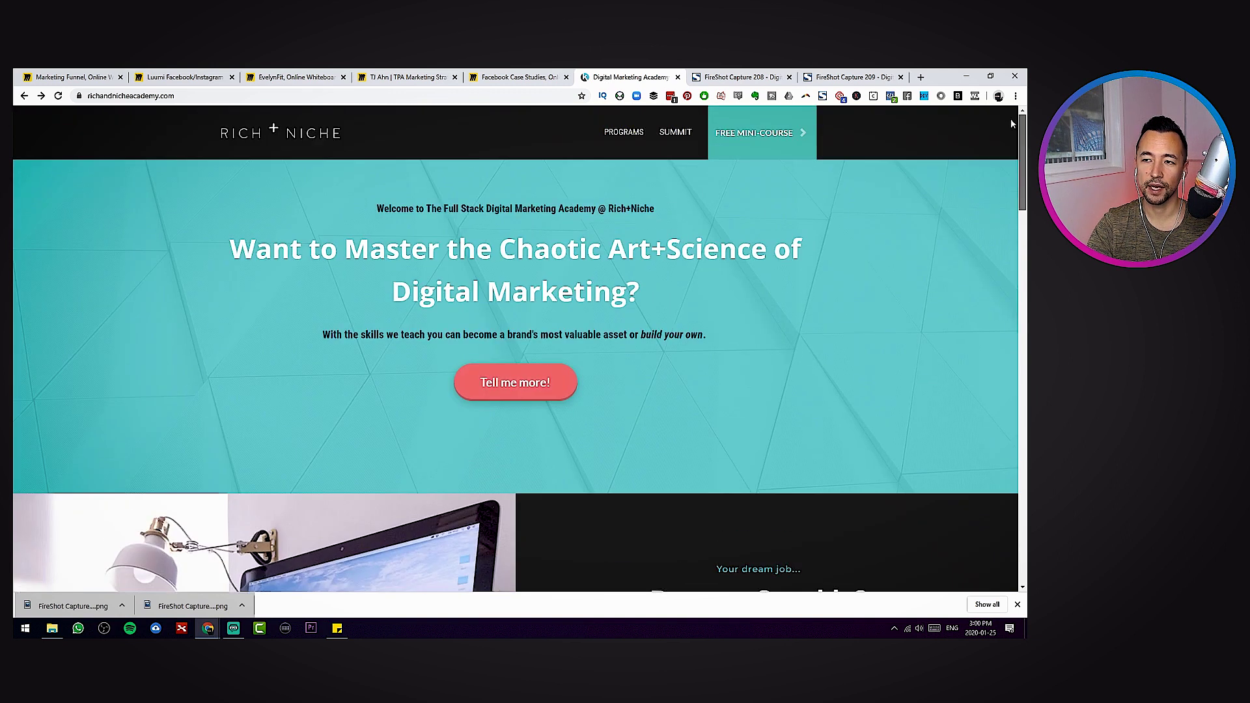
pyautogui.click(797, 139)
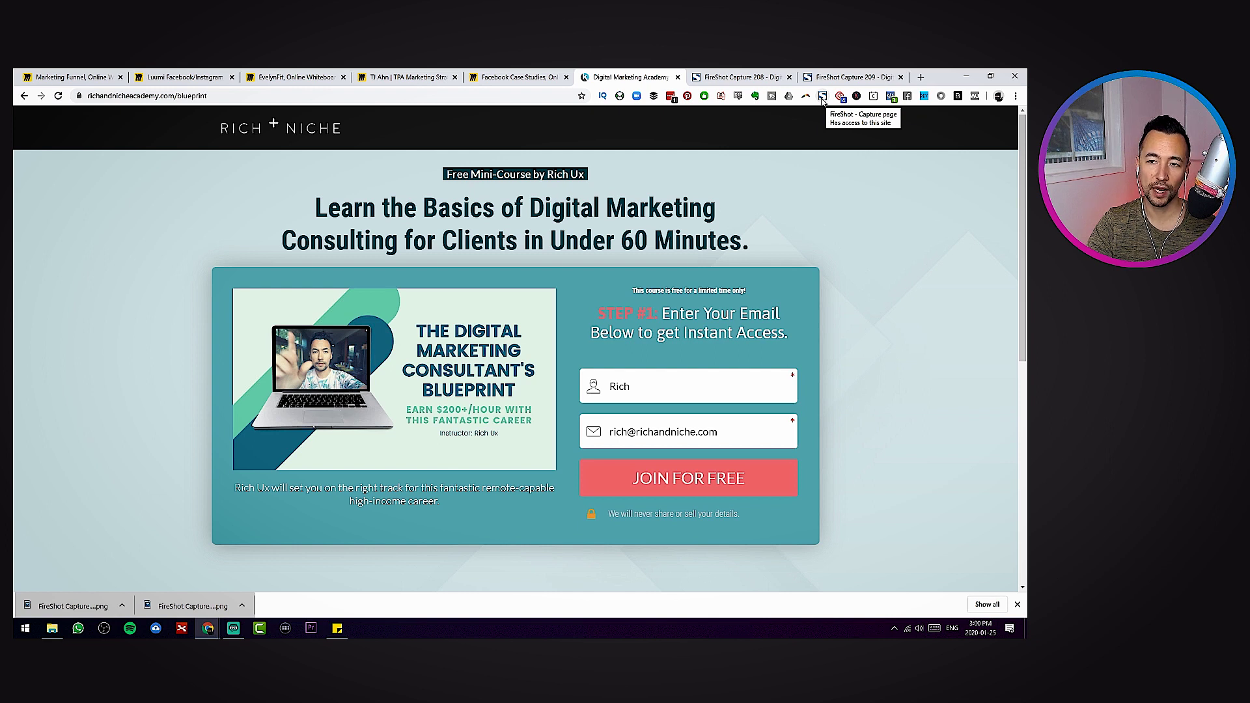
pyautogui.click(822, 97)
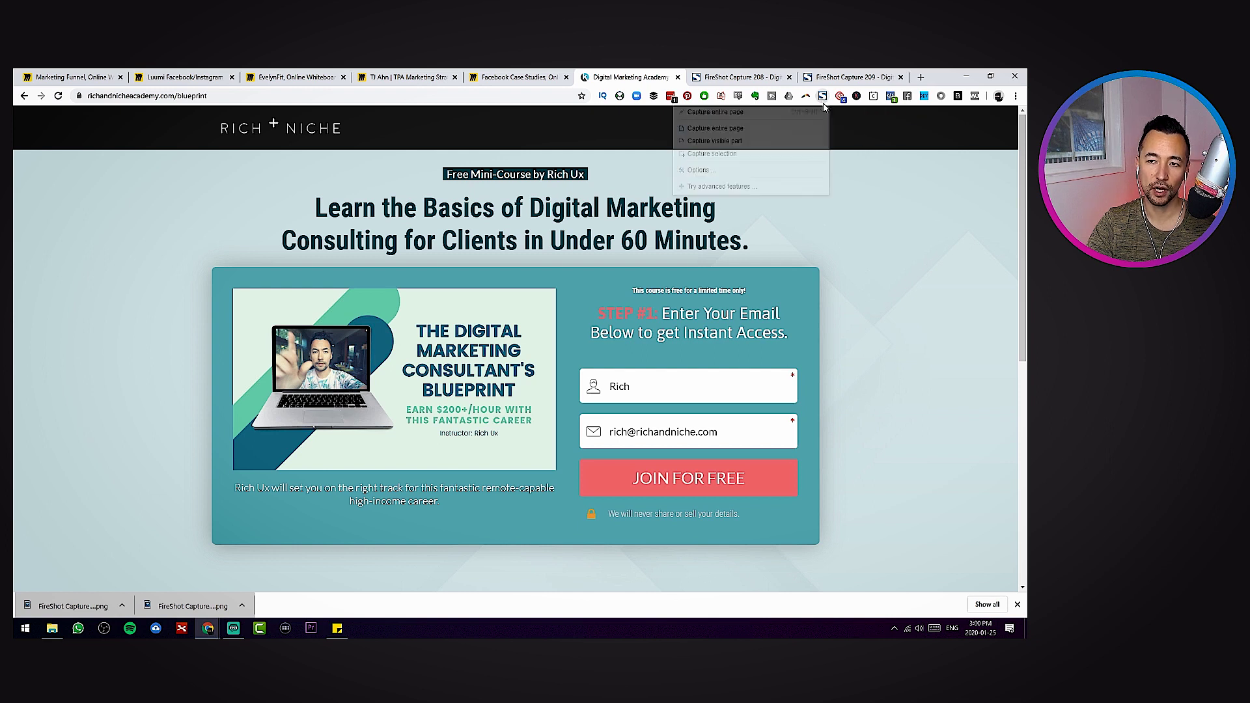
pyautogui.click(770, 130)
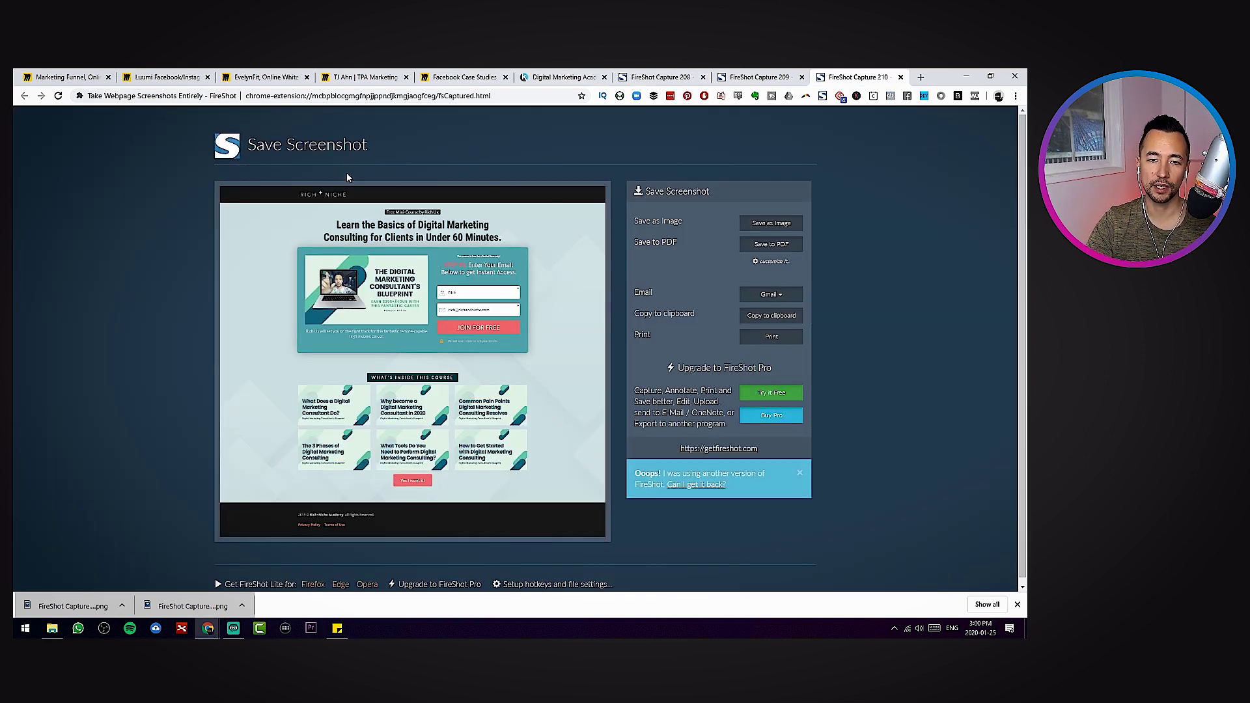
# - Save the capture as a PNG image and return to the Marketing Funnel board
pyautogui.click(772, 223)
pyautogui.click(743, 424)
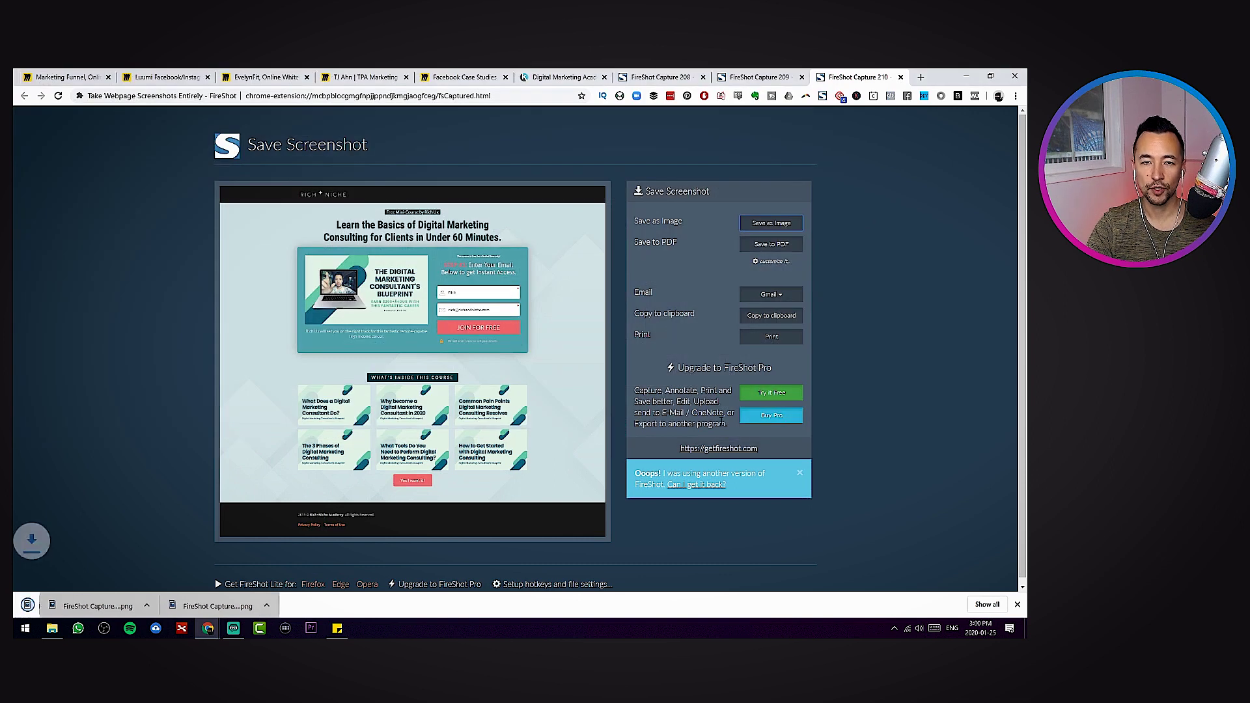
pyautogui.click(65, 77)
# - Drop the landing-page screenshot onto the board and crop away its left and right margins
pyautogui.moveTo(73, 606); pyautogui.dragTo(350, 366)
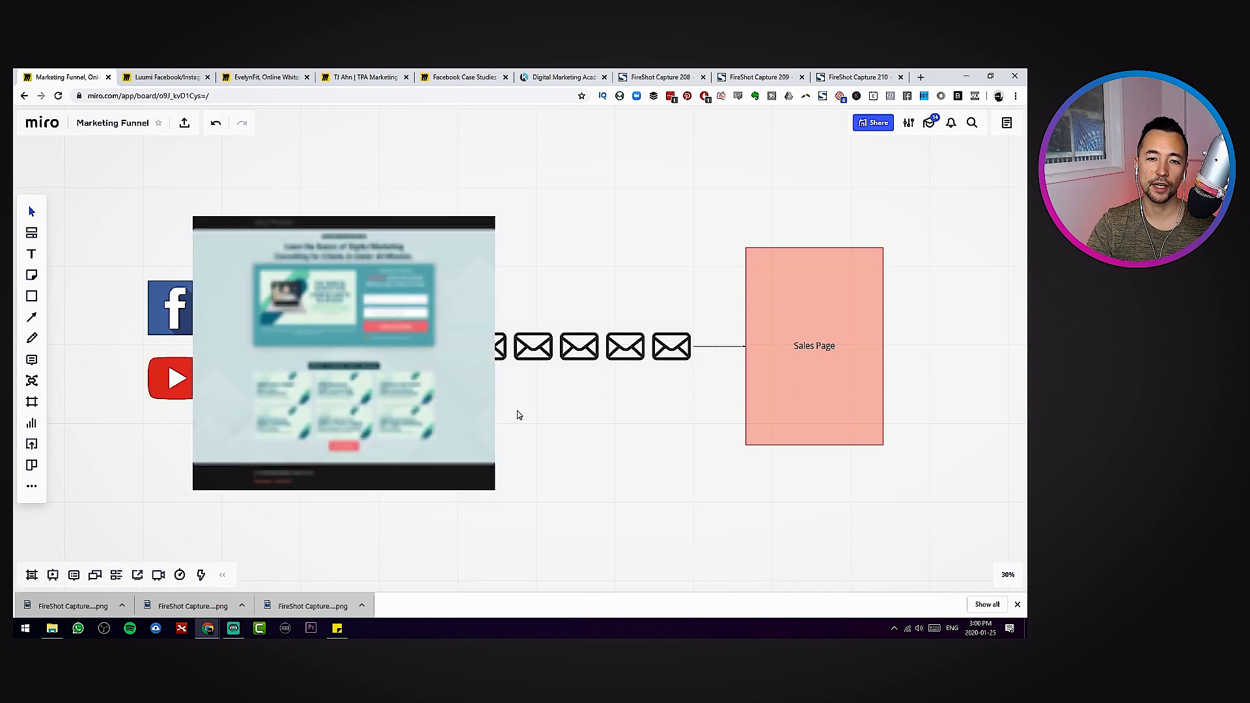
pyautogui.scroll(3, 295, 383)
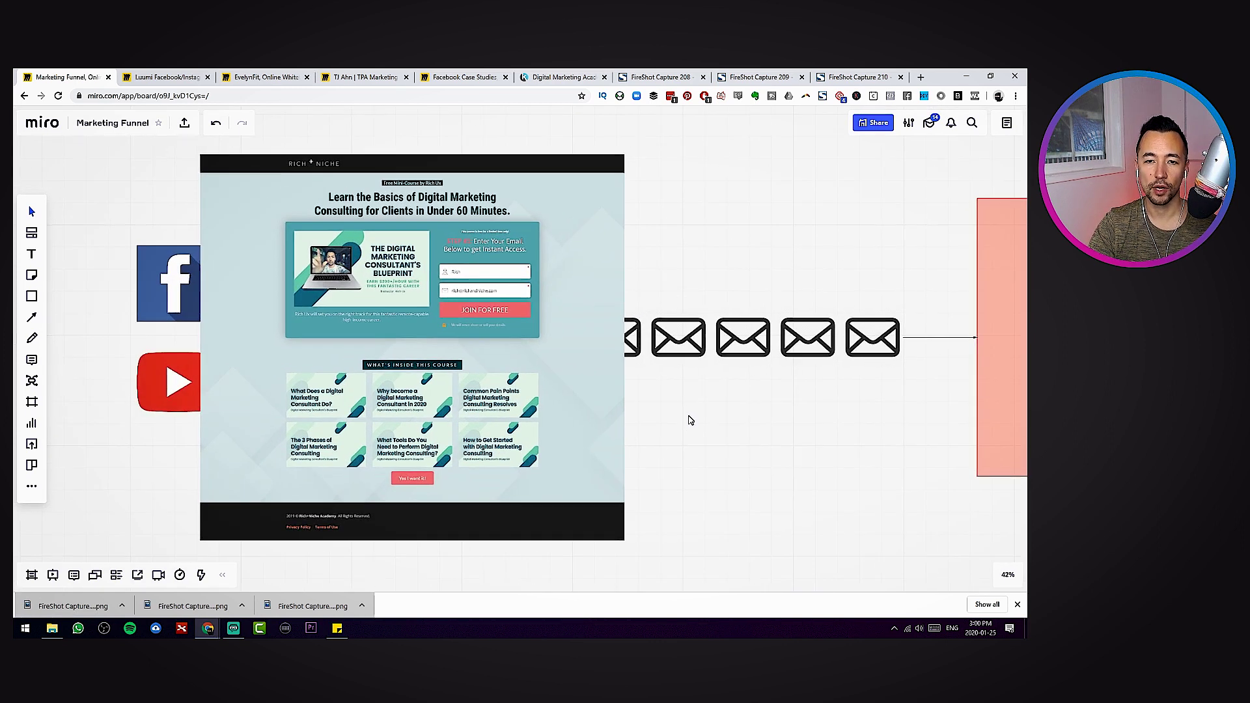
pyautogui.scroll(-2, 690, 420)
pyautogui.click(625, 412)
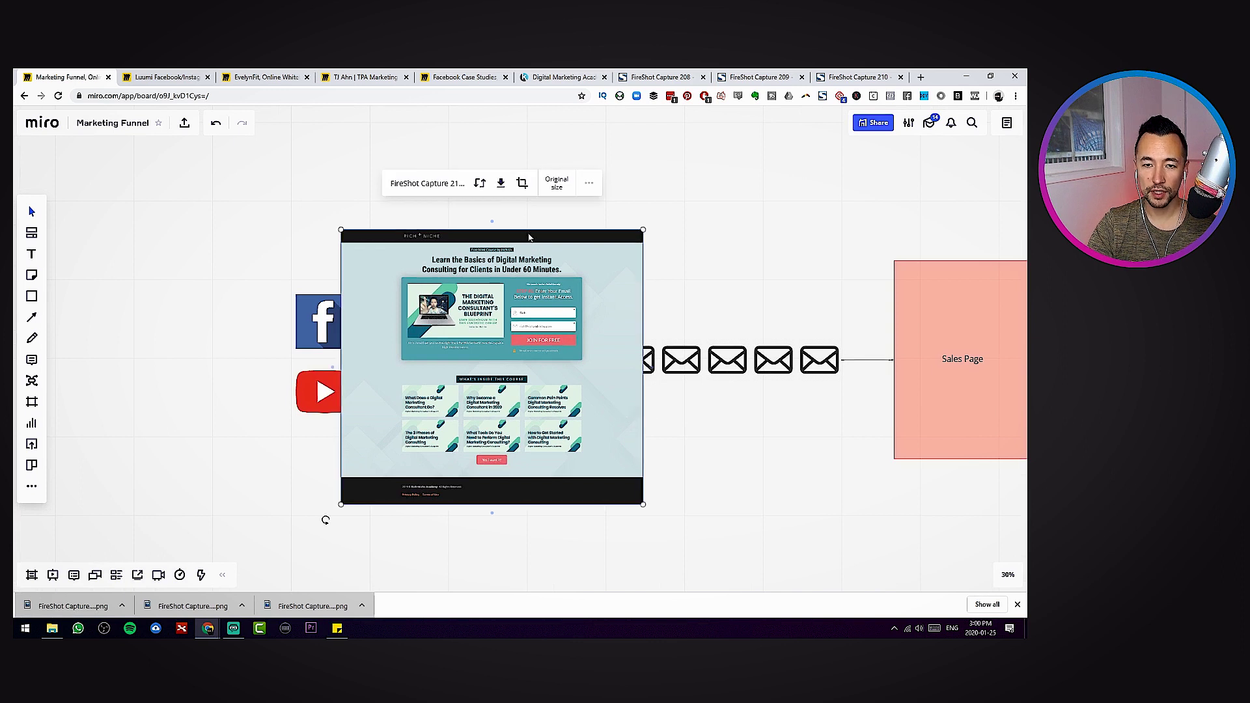
pyautogui.click(522, 184)
pyautogui.moveTo(341, 367); pyautogui.dragTo(397, 365)
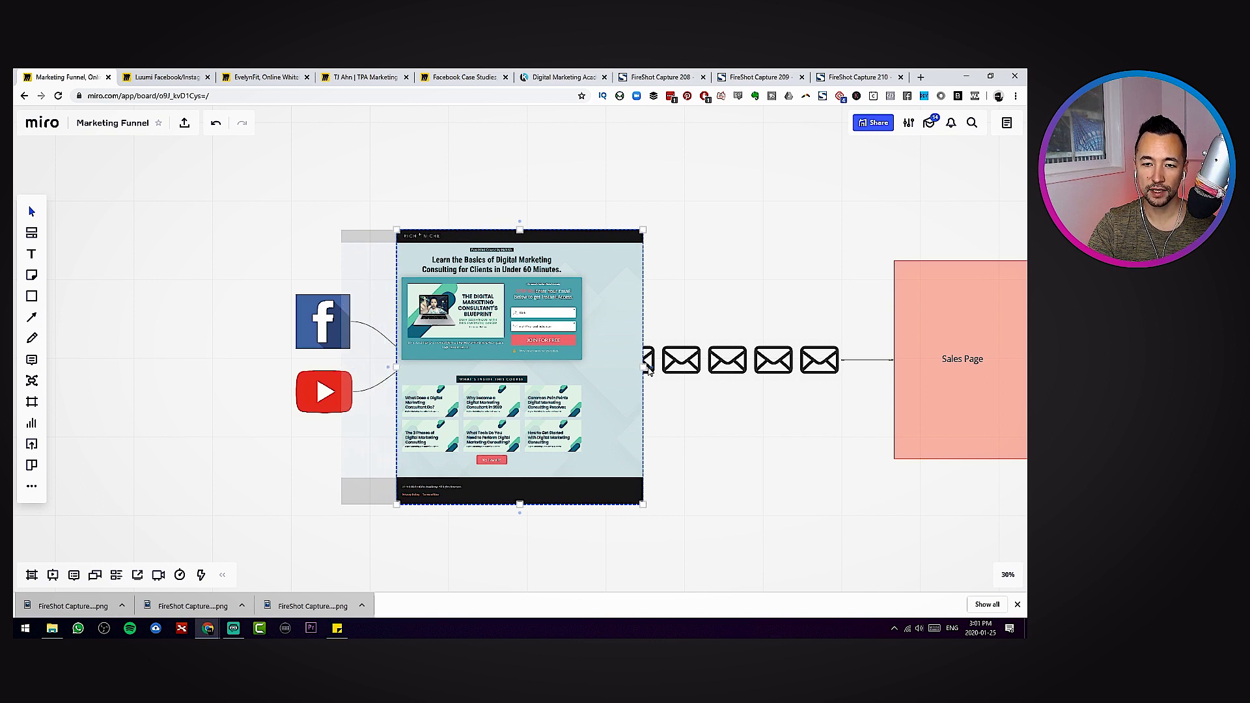
pyautogui.moveTo(643, 367); pyautogui.dragTo(587, 367)
pyautogui.click(623, 396)
# - Shrink the cropped screenshot and position it between the traffic icons and emails
pyautogui.click(577, 247)
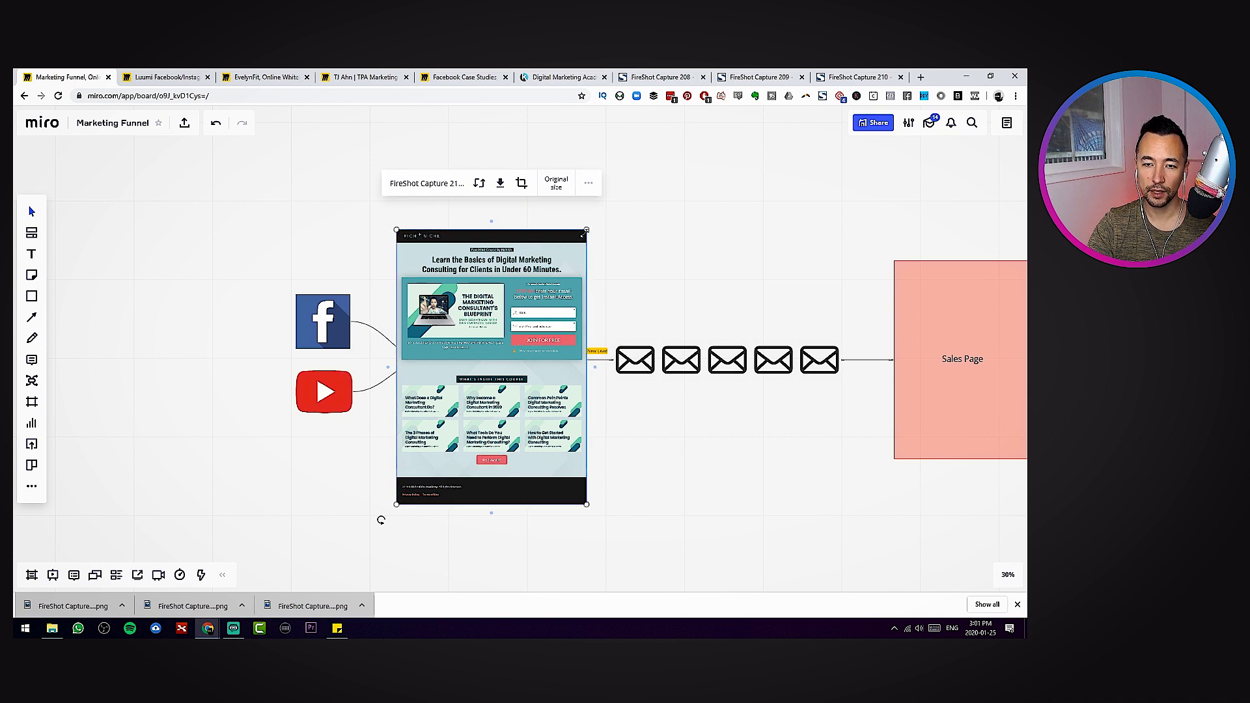
pyautogui.moveTo(586, 231); pyautogui.dragTo(552, 276)
pyautogui.moveTo(495, 332); pyautogui.dragTo(514, 307)
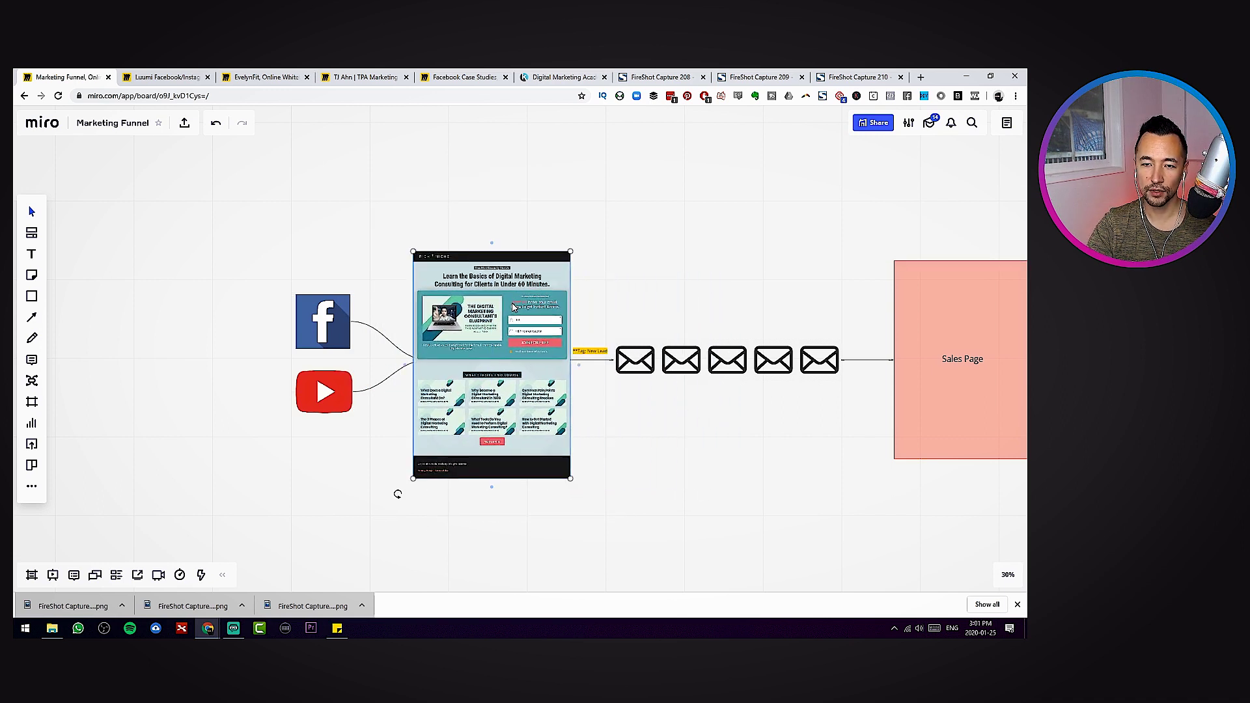
pyautogui.moveTo(571, 251); pyautogui.dragTo(553, 274)
pyautogui.moveTo(504, 309); pyautogui.dragTo(520, 293)
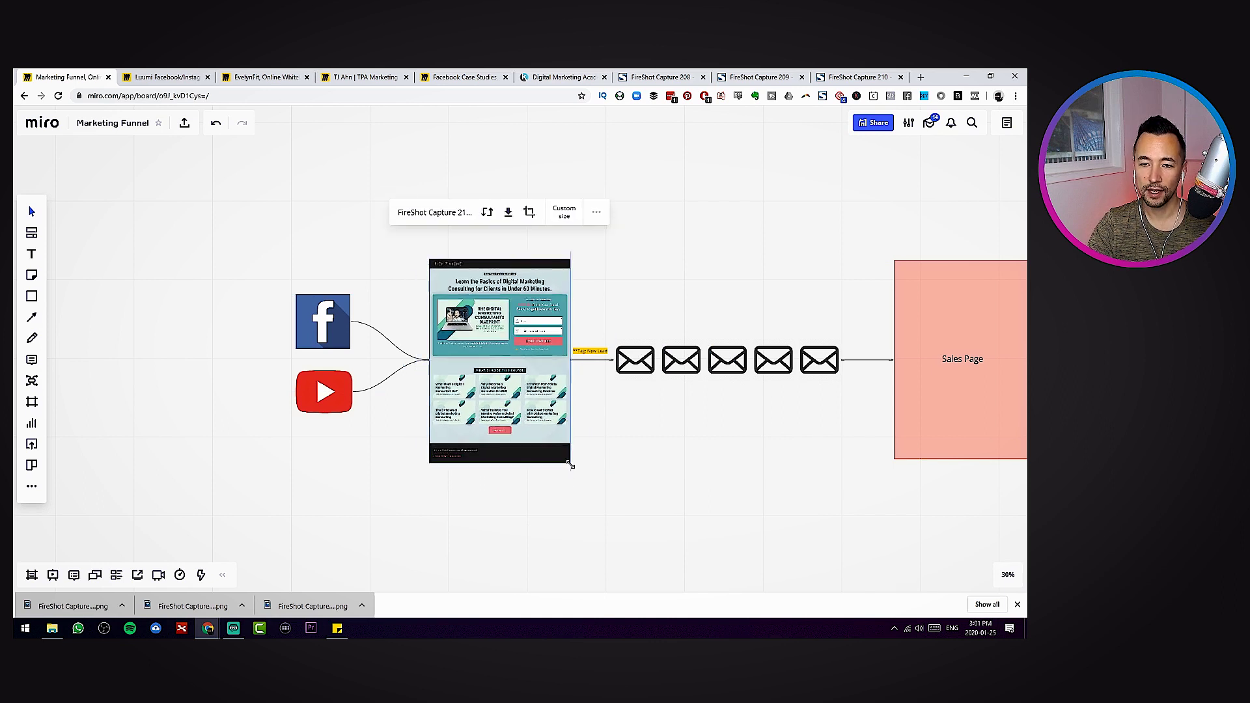
pyautogui.click(594, 491)
pyautogui.moveTo(685, 463); pyautogui.dragTo(495, 428)
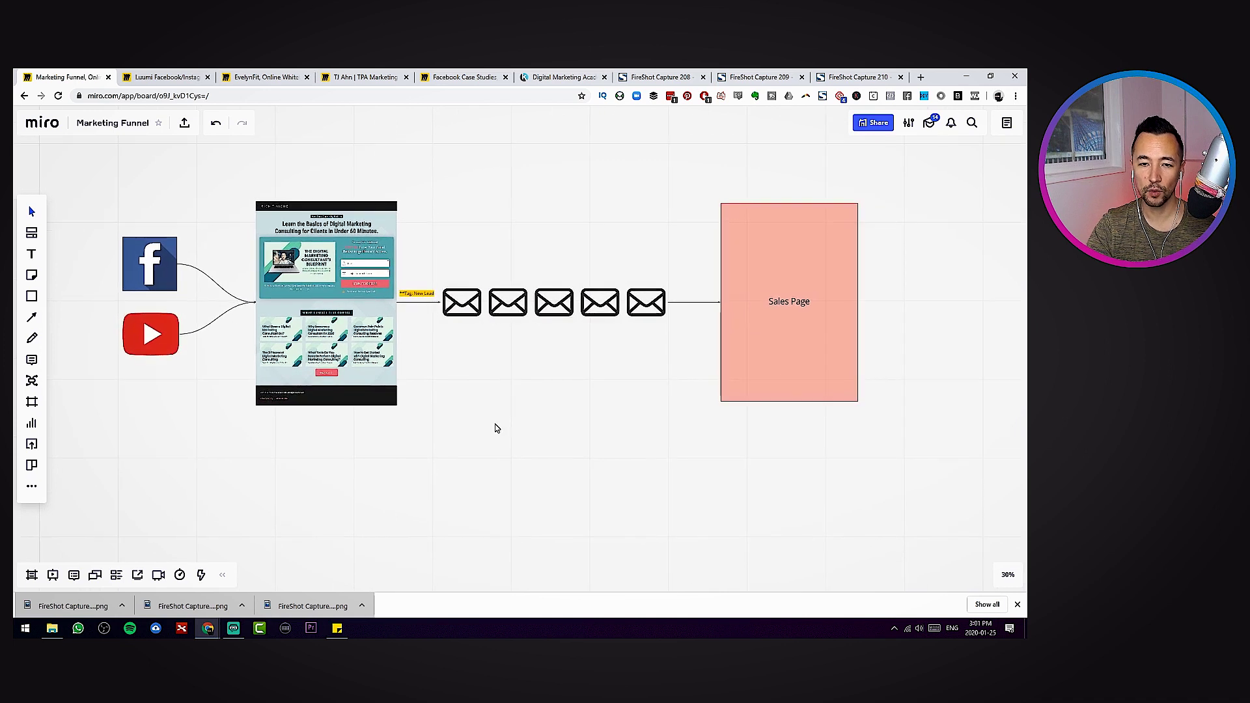
# - Capture the full academy home page with FireShot, save it as PNG, and return to Miro
pyautogui.click(564, 77)
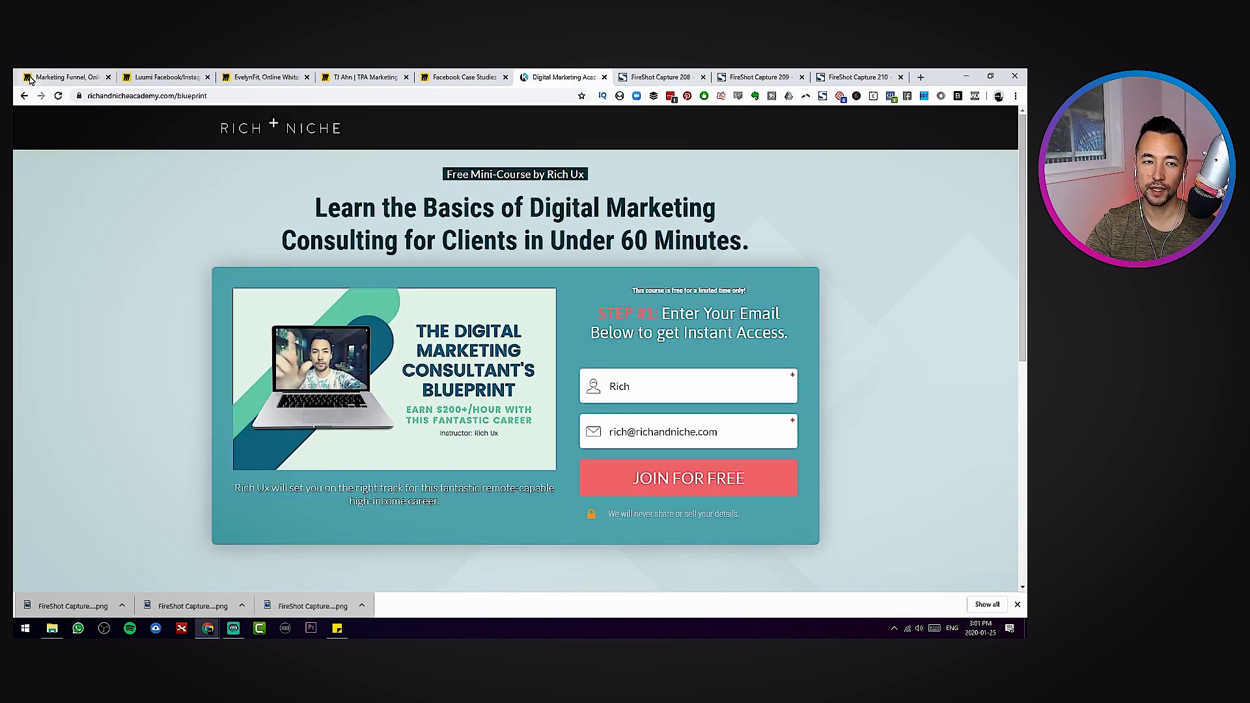
pyautogui.click(24, 96)
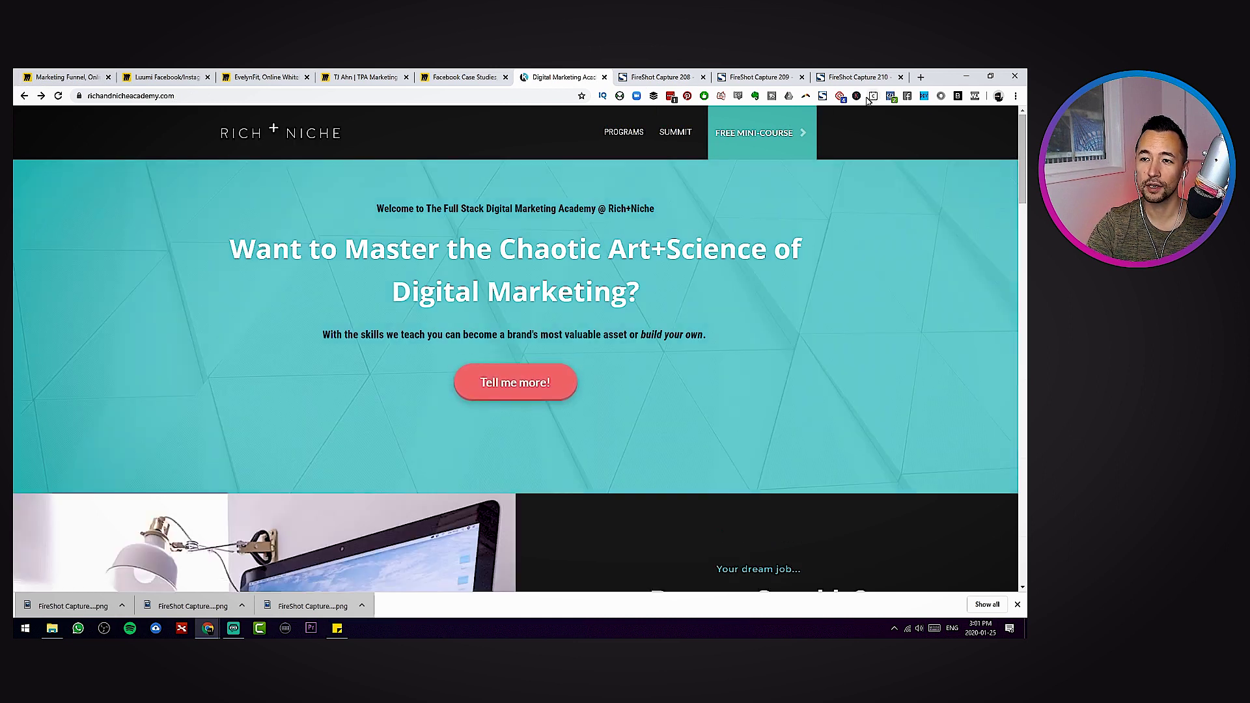
pyautogui.click(823, 96)
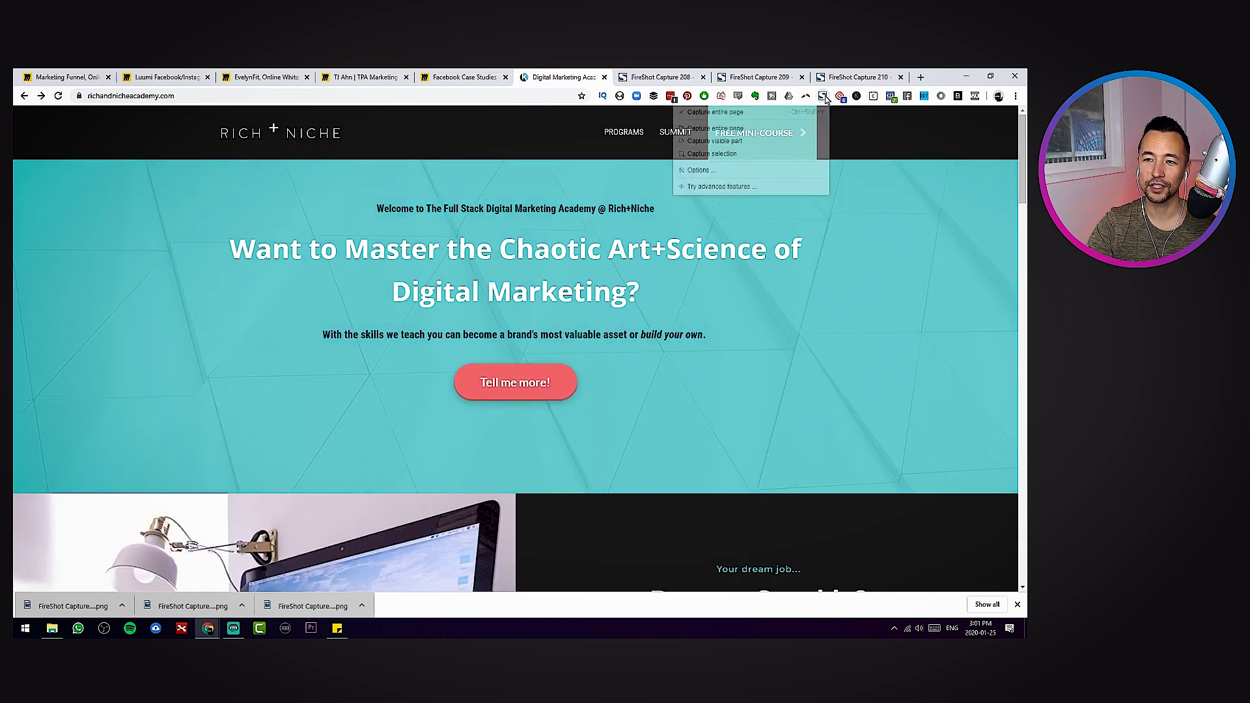
pyautogui.click(714, 129)
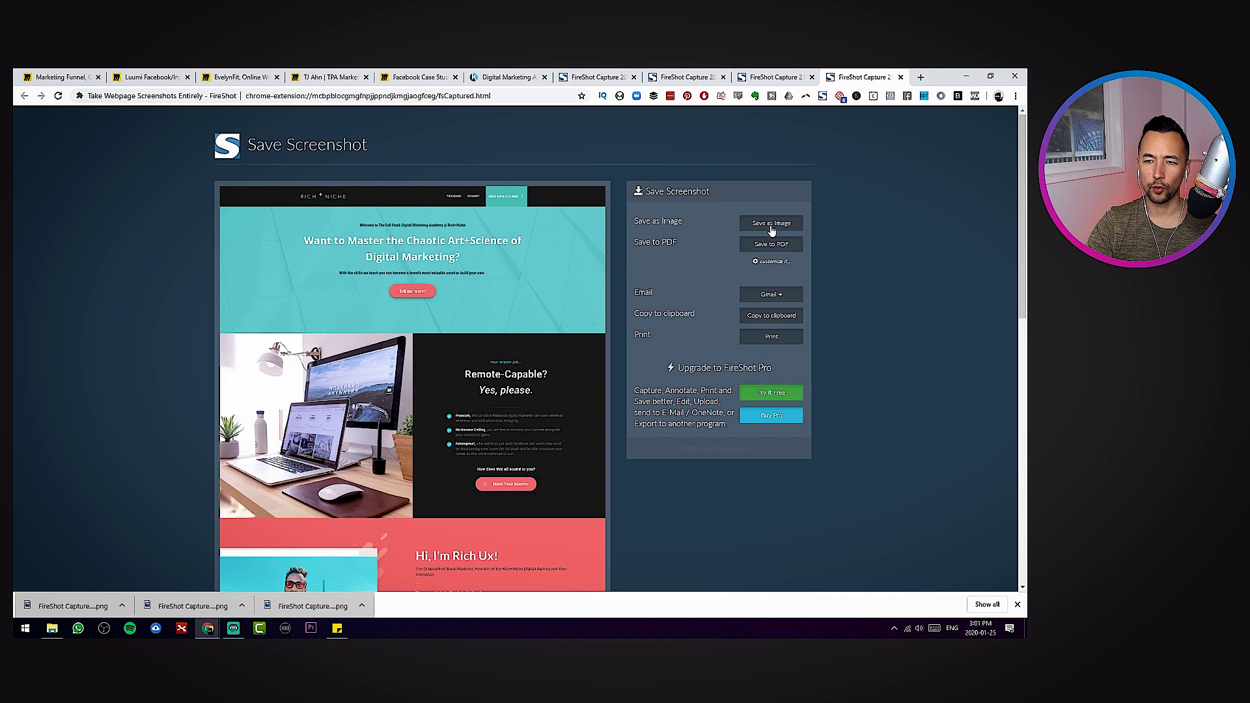
pyautogui.click(775, 223)
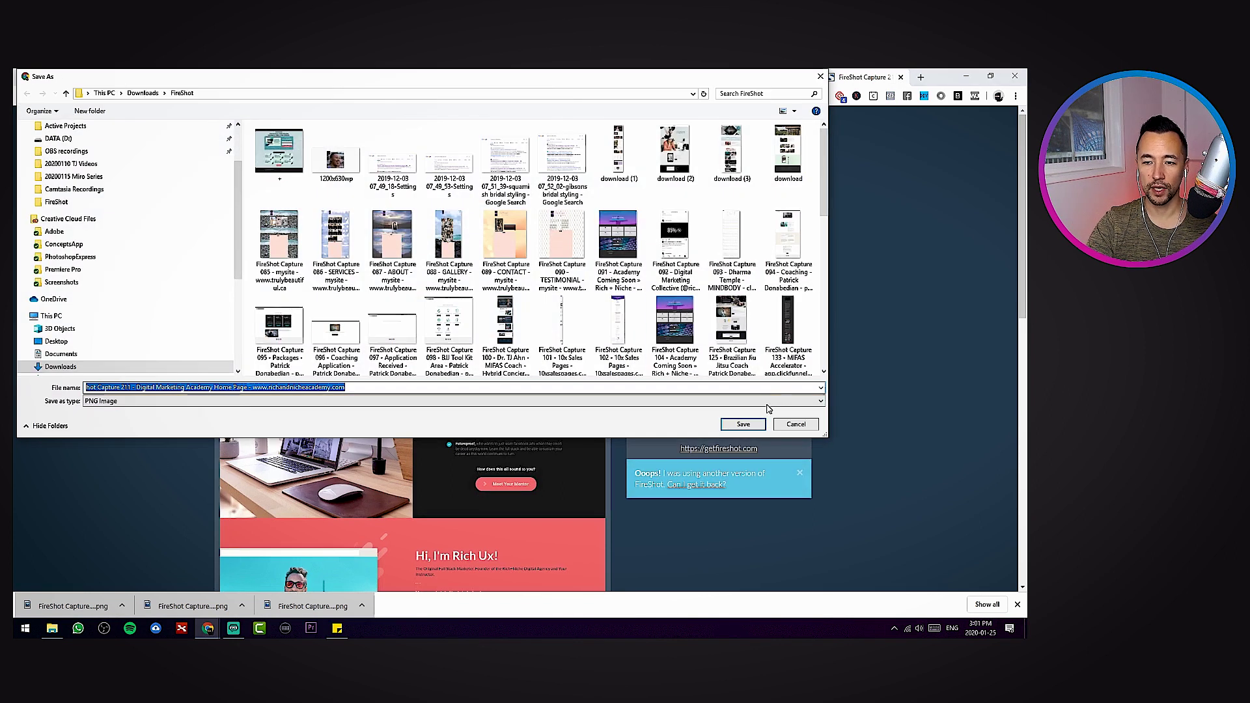
pyautogui.press('Return')
pyautogui.click(73, 74)
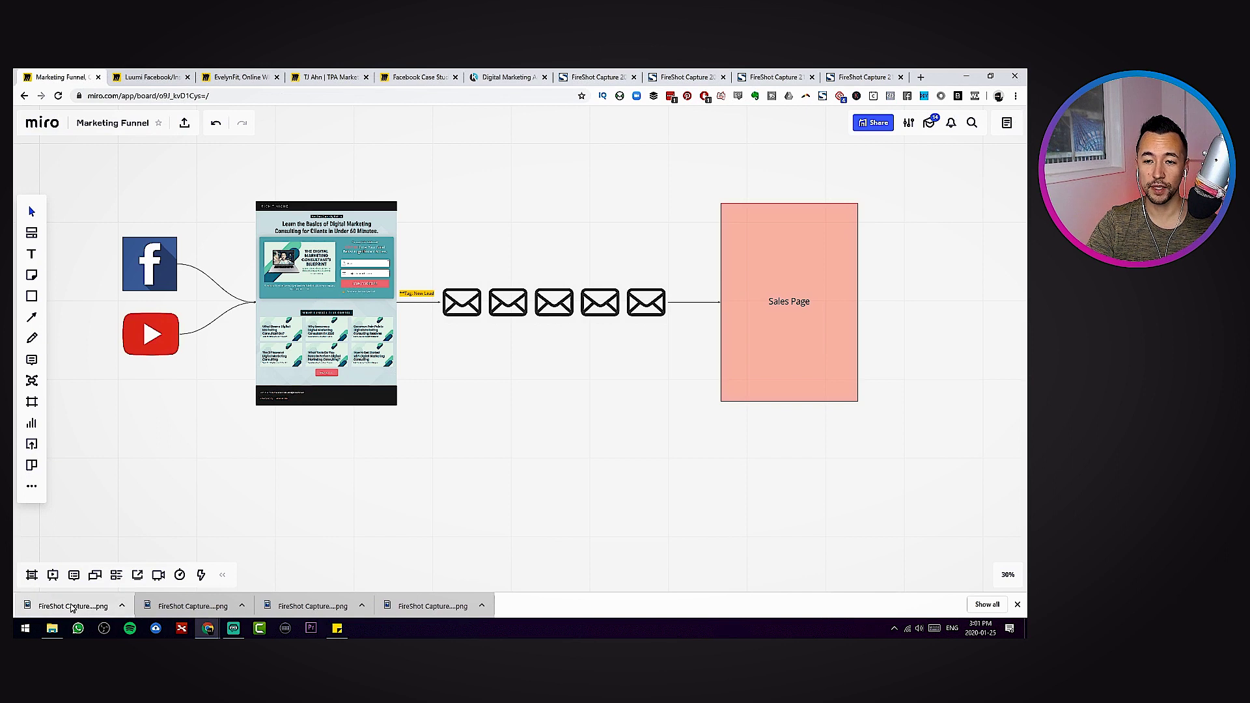
# - Drop the home-page screenshot after the email icons and shrink it to fill the Sales Page spot
pyautogui.moveTo(71, 607); pyautogui.dragTo(710, 329)
pyautogui.scroll(-5, 651, 399)
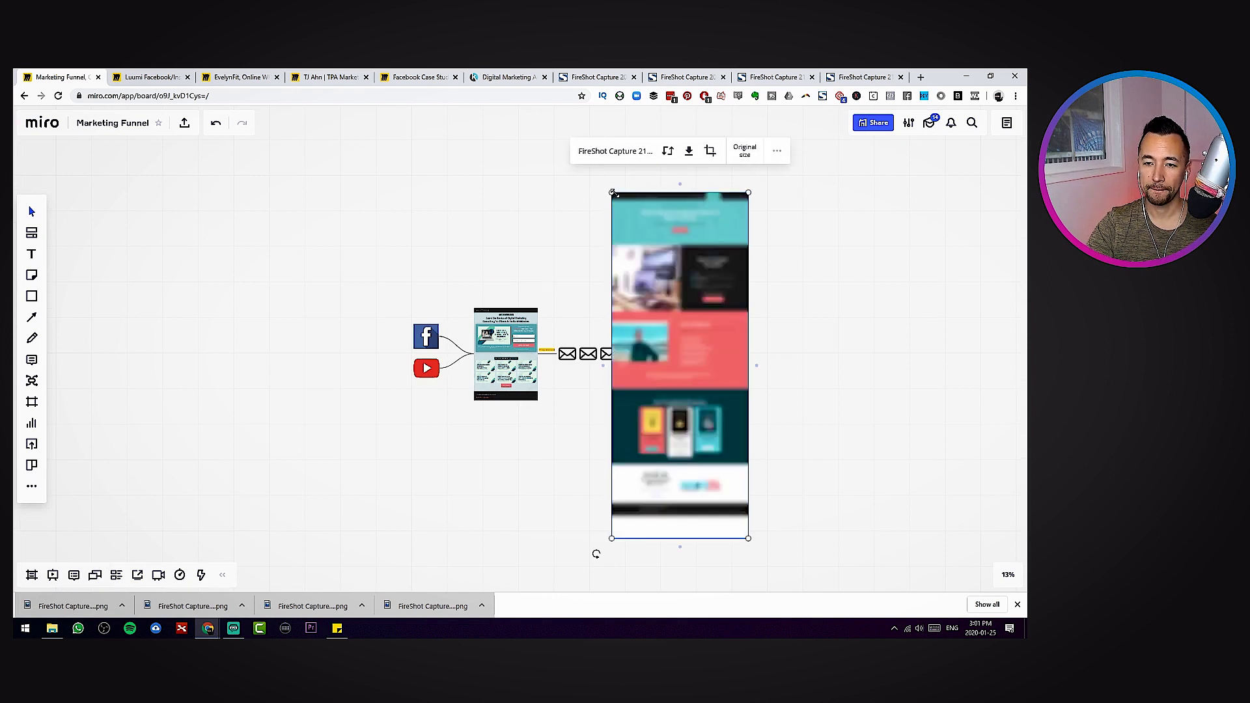
pyautogui.moveTo(611, 192); pyautogui.dragTo(711, 352)
pyautogui.scroll(5, 627, 430)
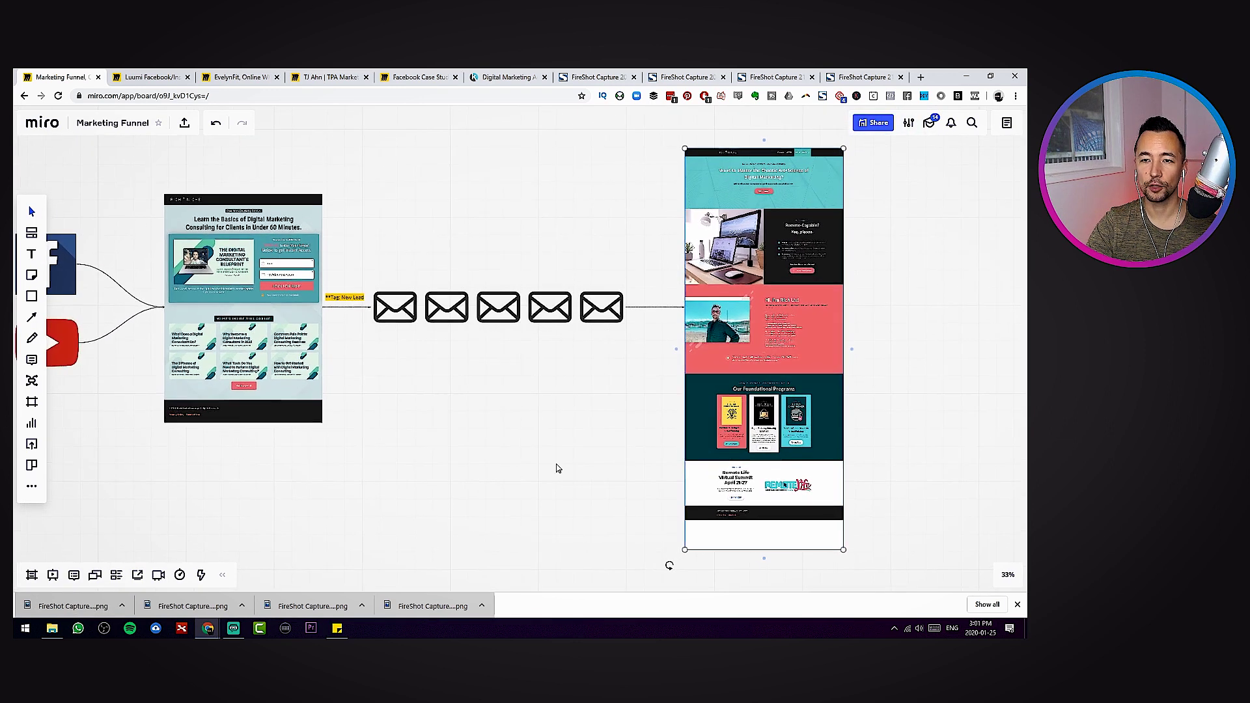
pyautogui.click(555, 466)
pyautogui.moveTo(508, 449); pyautogui.dragTo(525, 452)
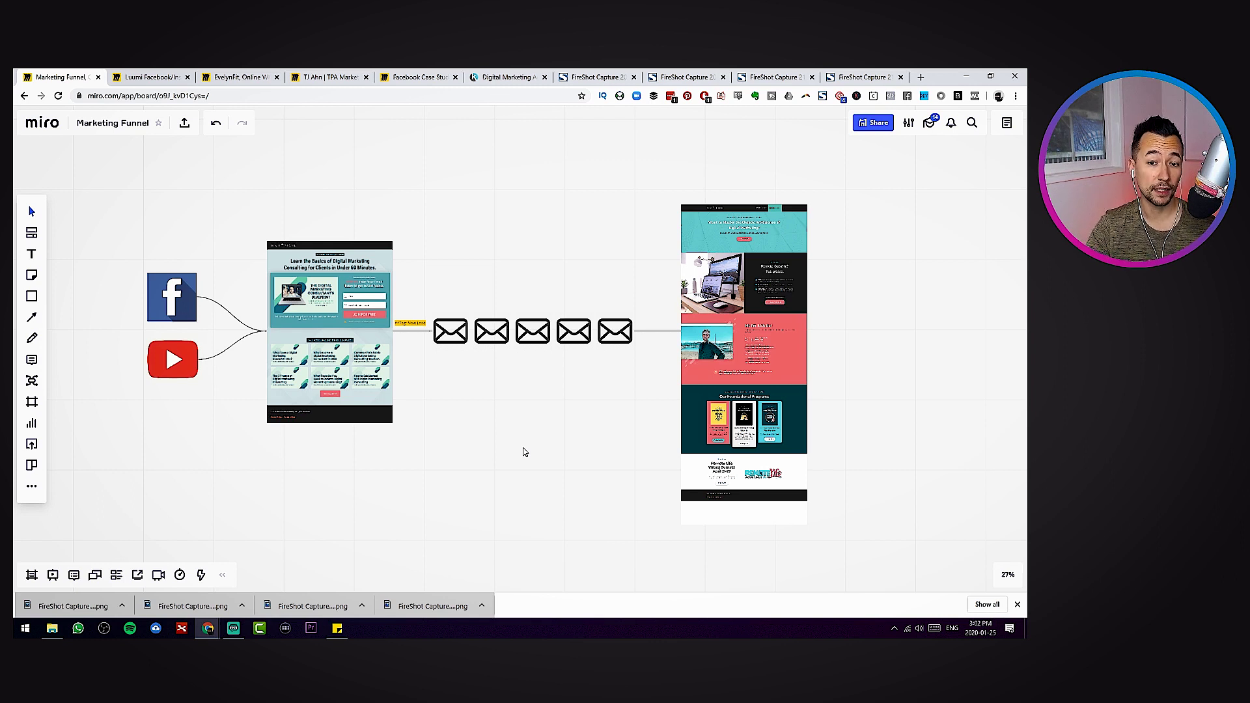
pyautogui.click(873, 123)
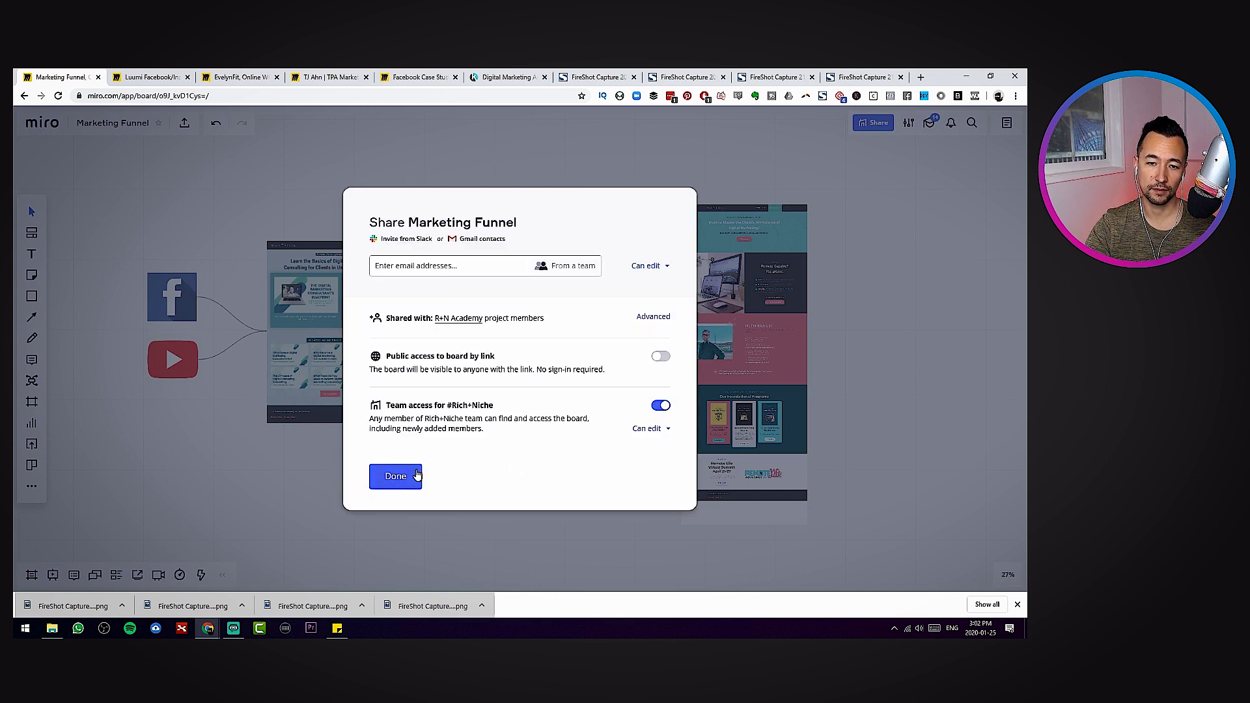
pyautogui.click(395, 478)
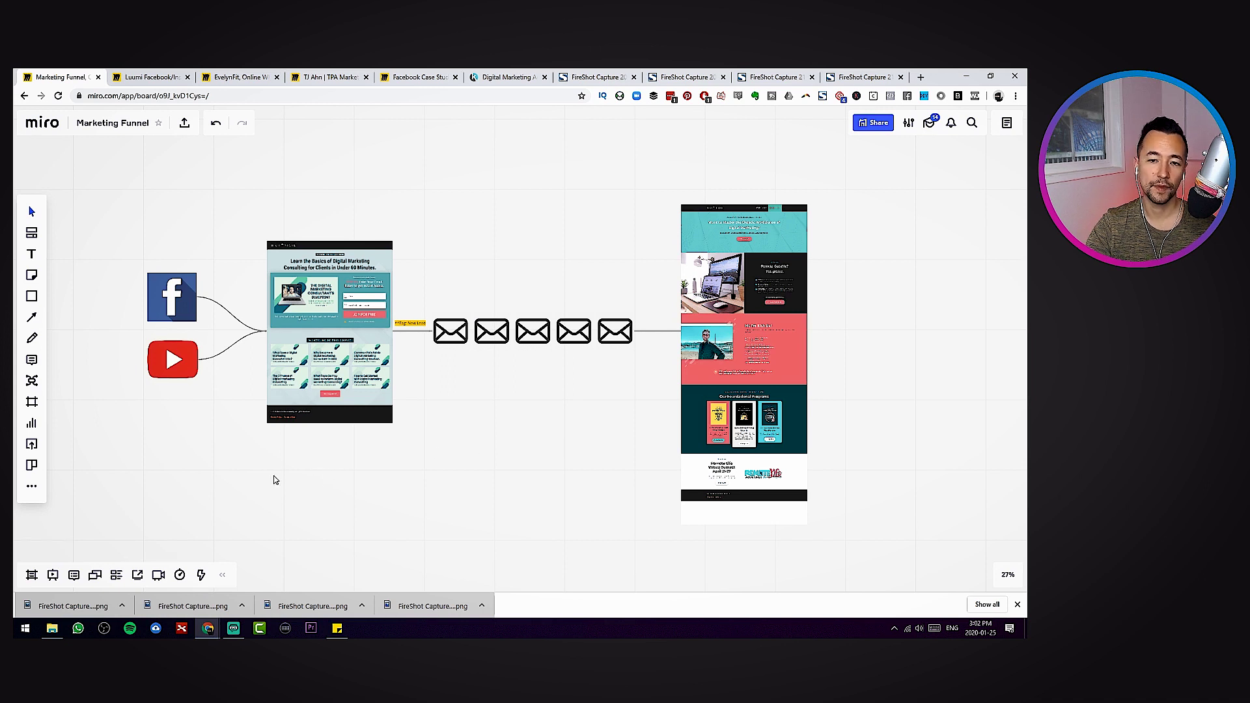
pyautogui.moveTo(274, 475); pyautogui.dragTo(277, 474)
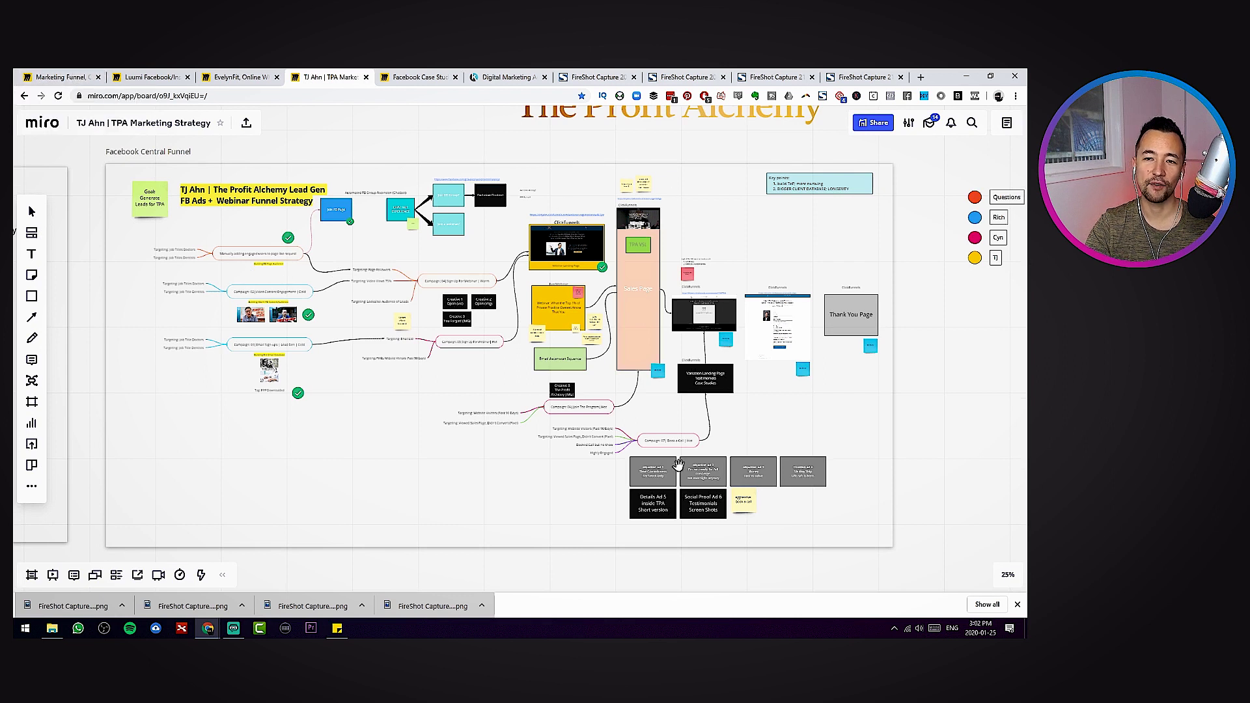
pyautogui.click(68, 75)
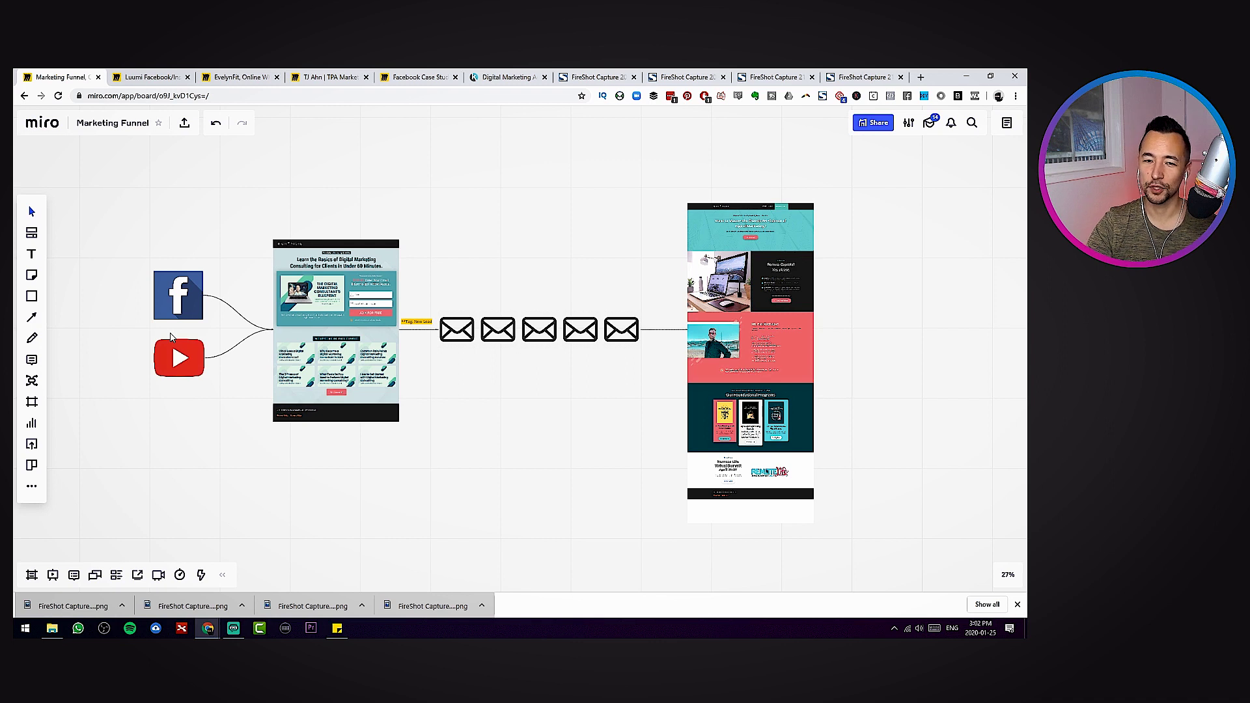